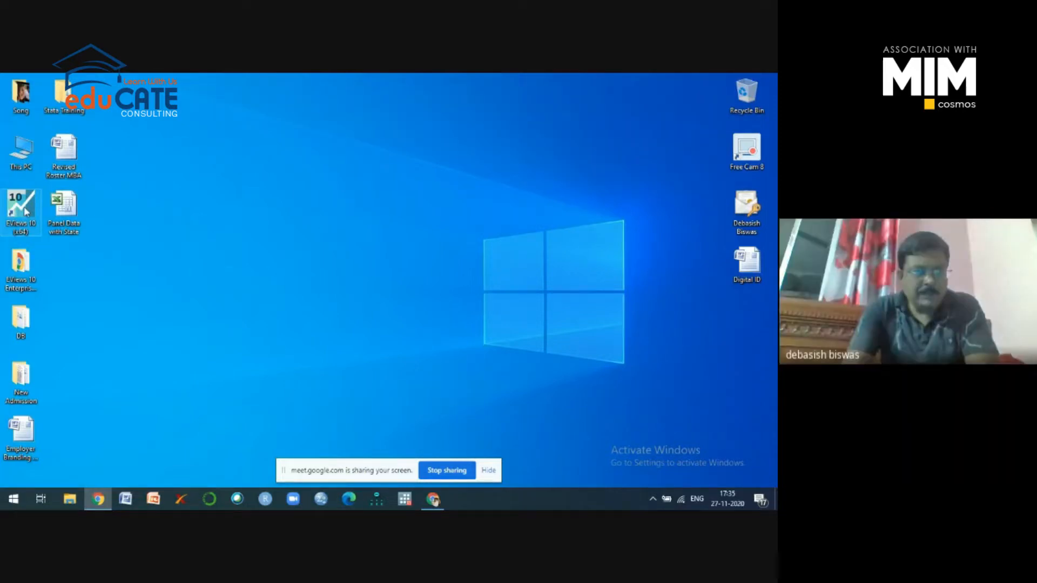
- Launch EViews 10, dismiss its start screen, and choose Panel Data with State from the Desktop's Stata Training > Day 5 folder for import
double_click(21, 207)
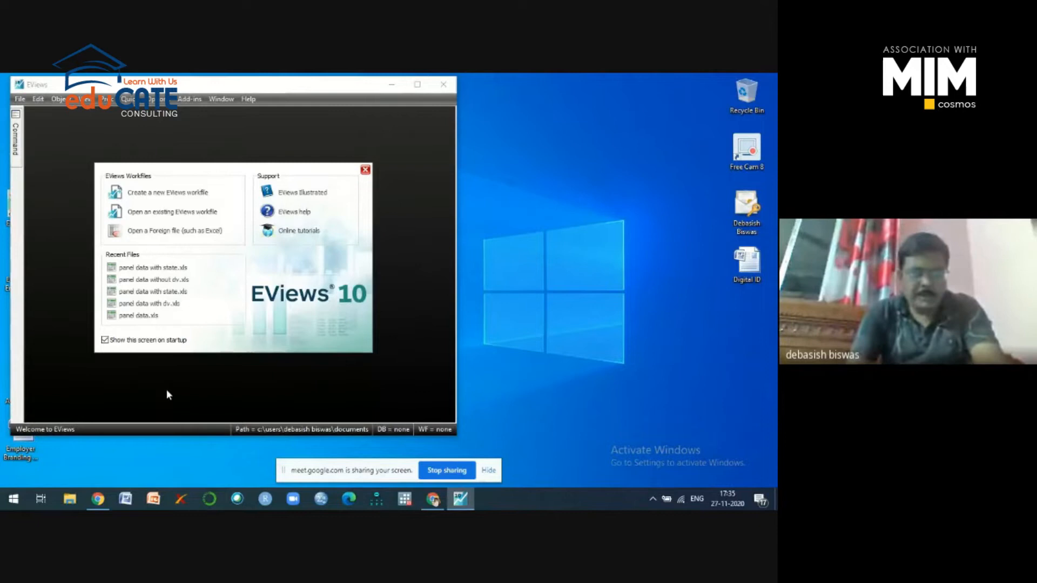
click(366, 170)
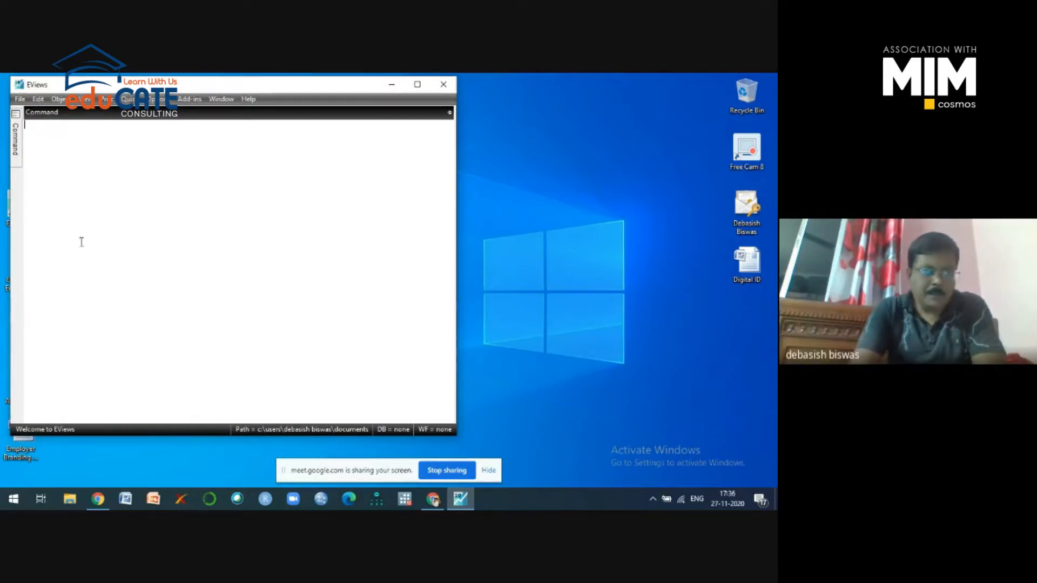
click(20, 100)
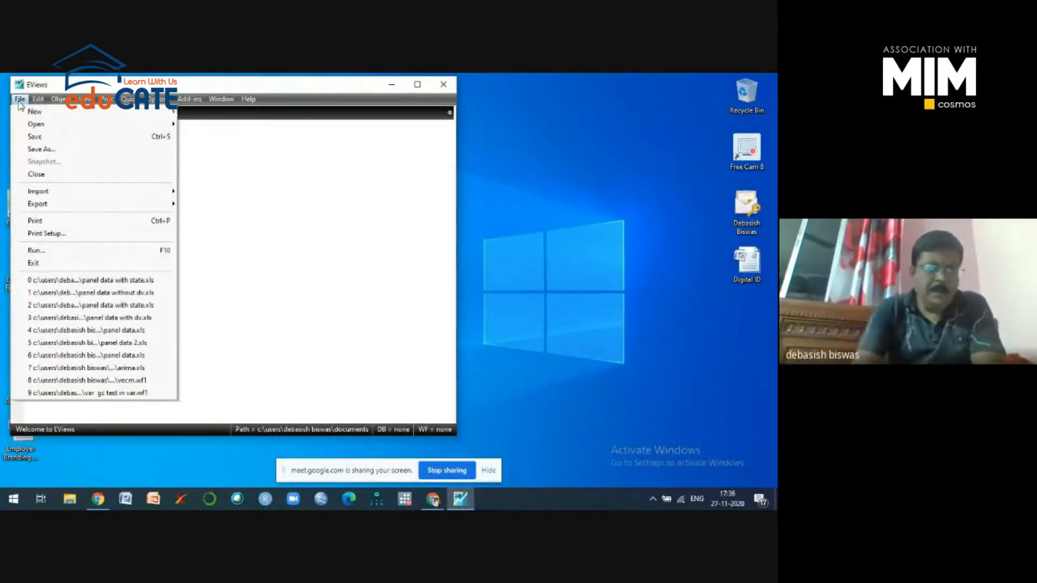
mouse_move(38, 193)
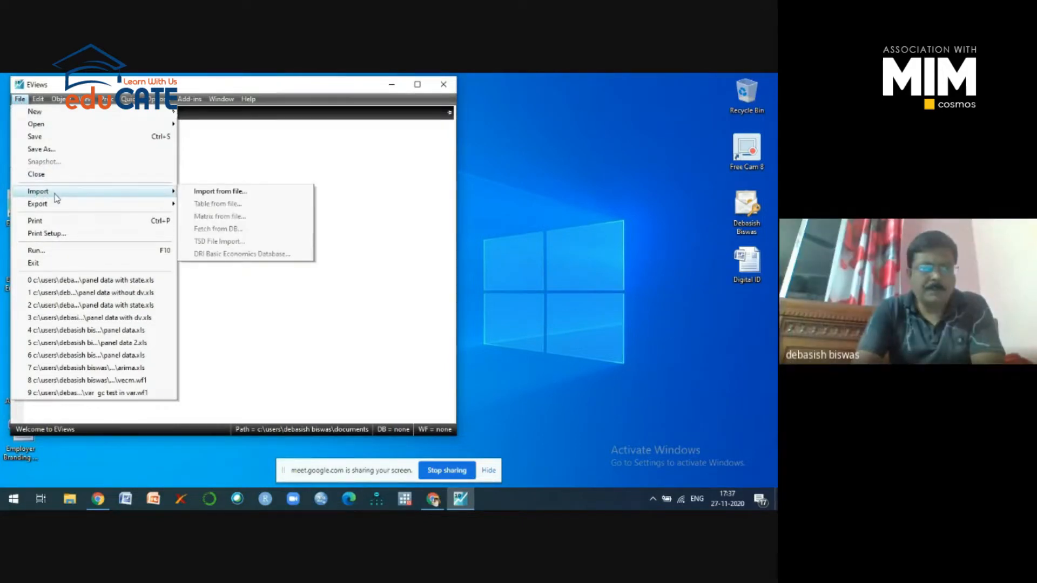
click(246, 199)
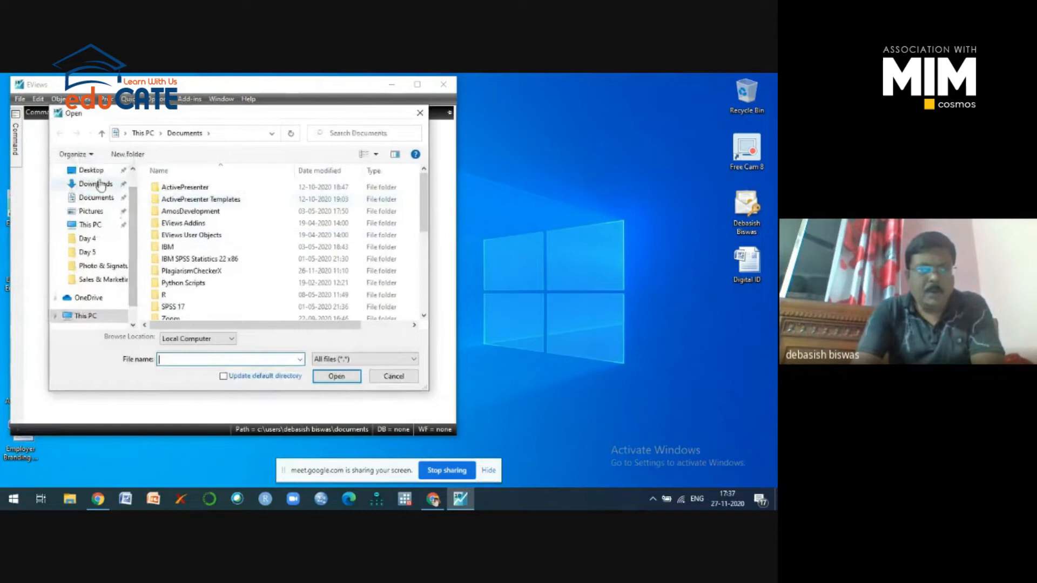
click(91, 171)
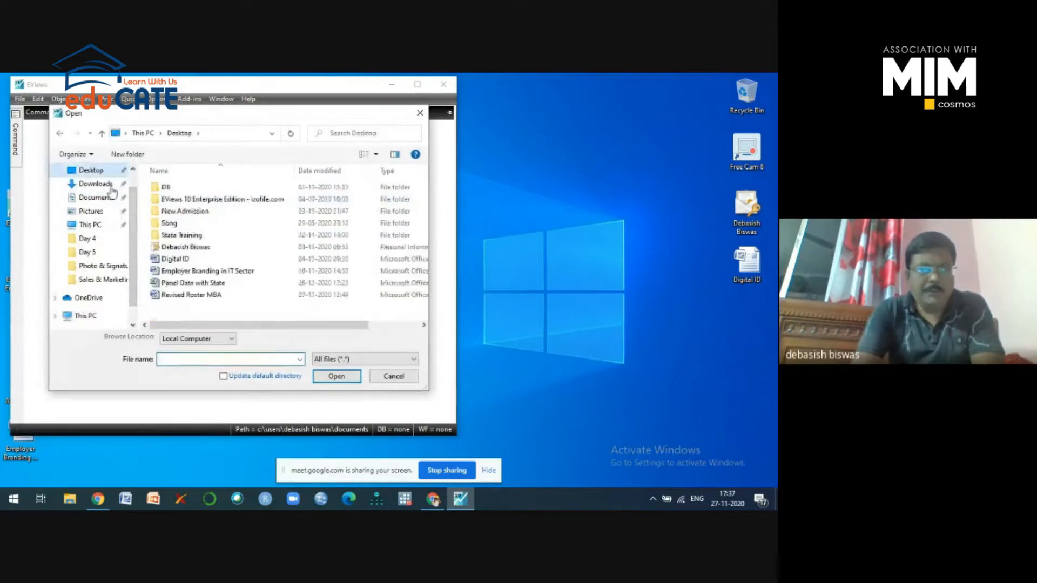
double_click(196, 238)
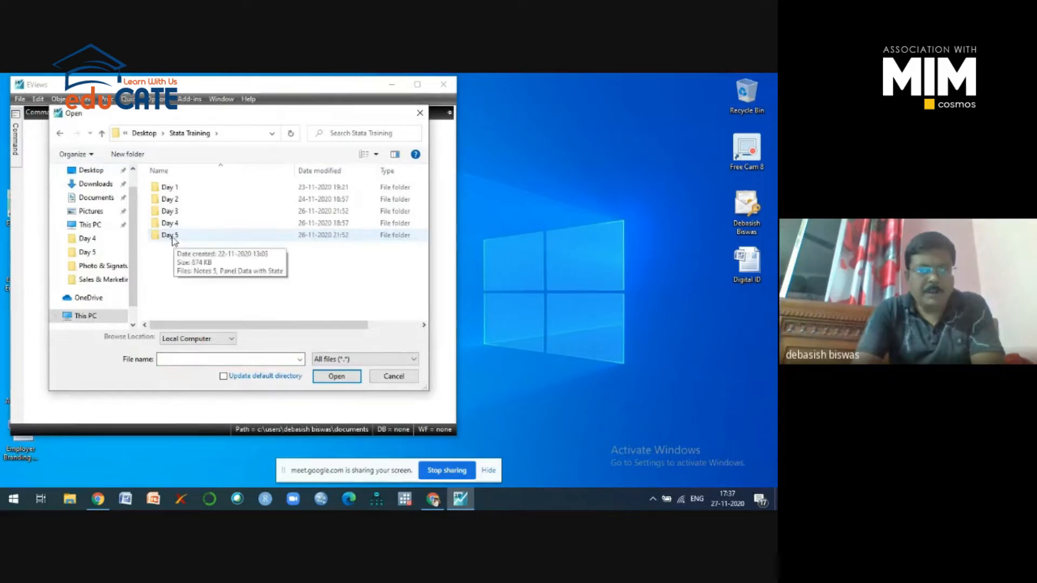
double_click(174, 236)
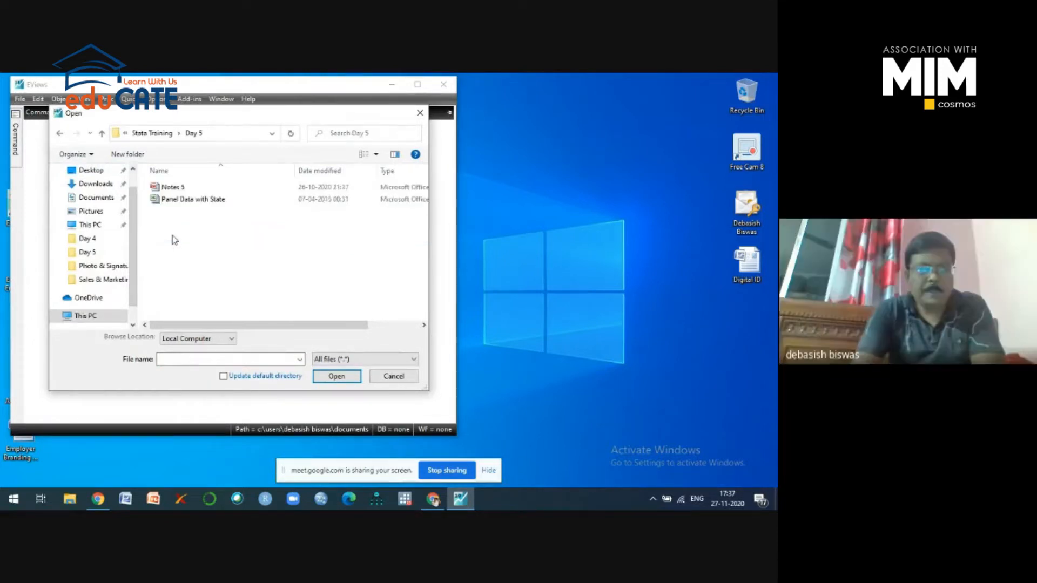
click(190, 204)
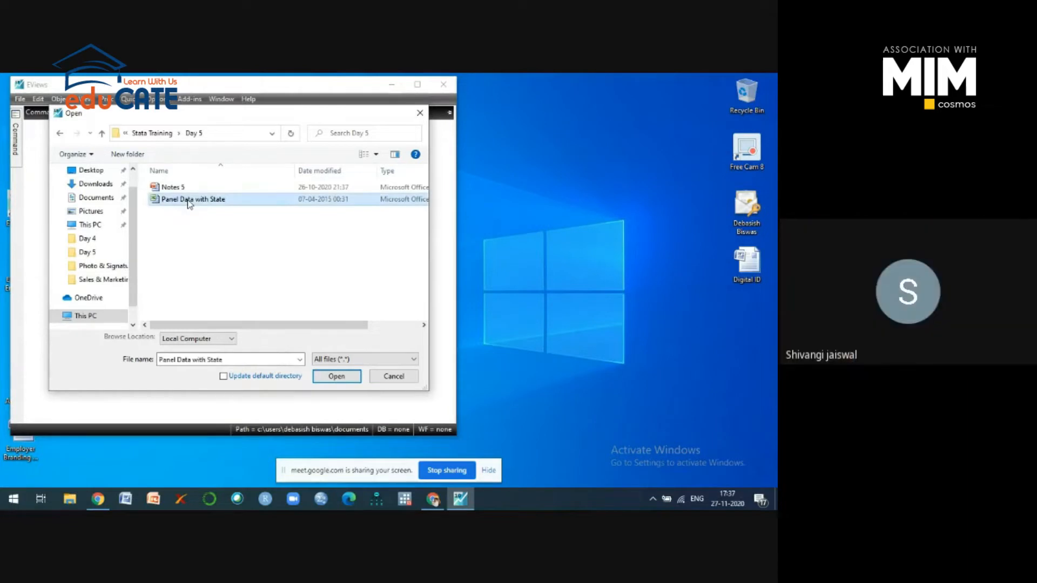
click(334, 379)
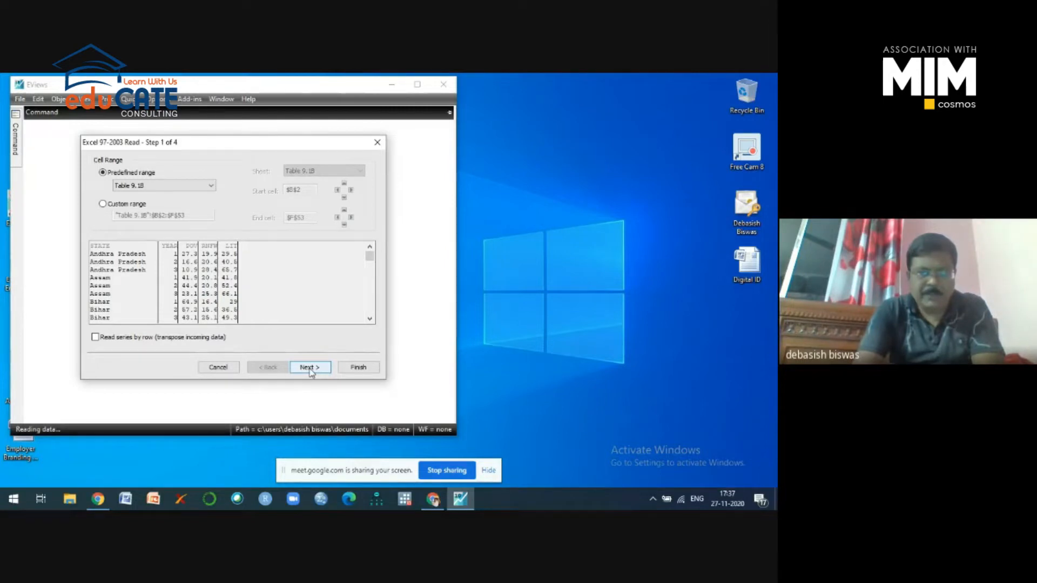
- Import the Table 9.1B data into a new undated panel workfile identified by state and year, linked to its external source, and hide the command window
click(310, 368)
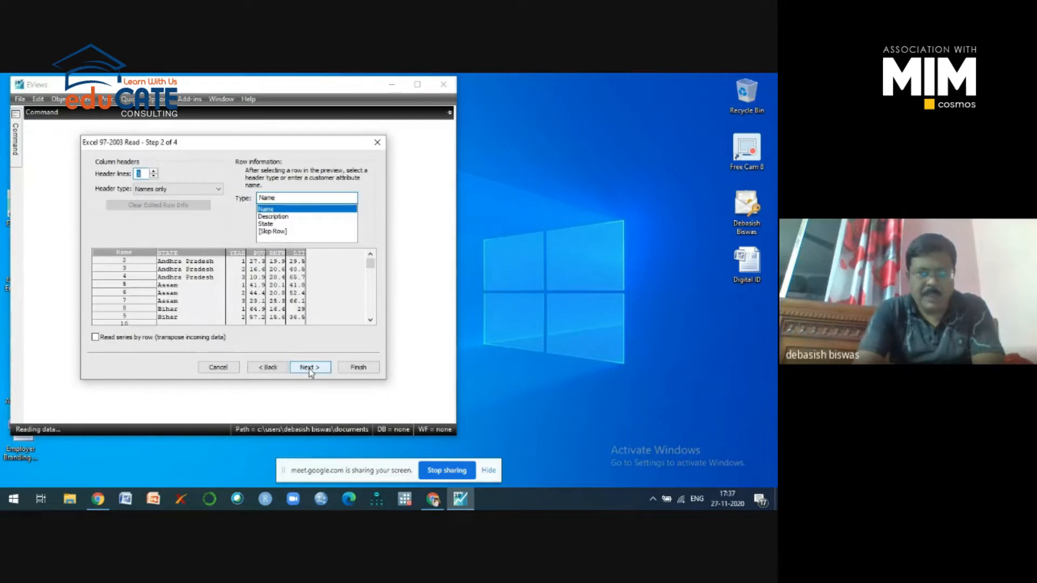
click(309, 368)
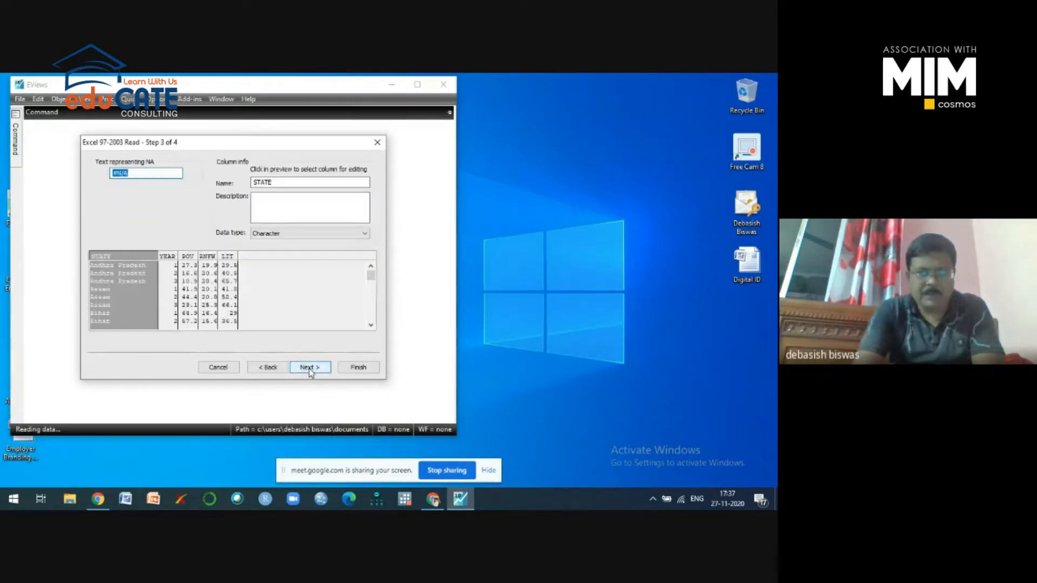
click(309, 369)
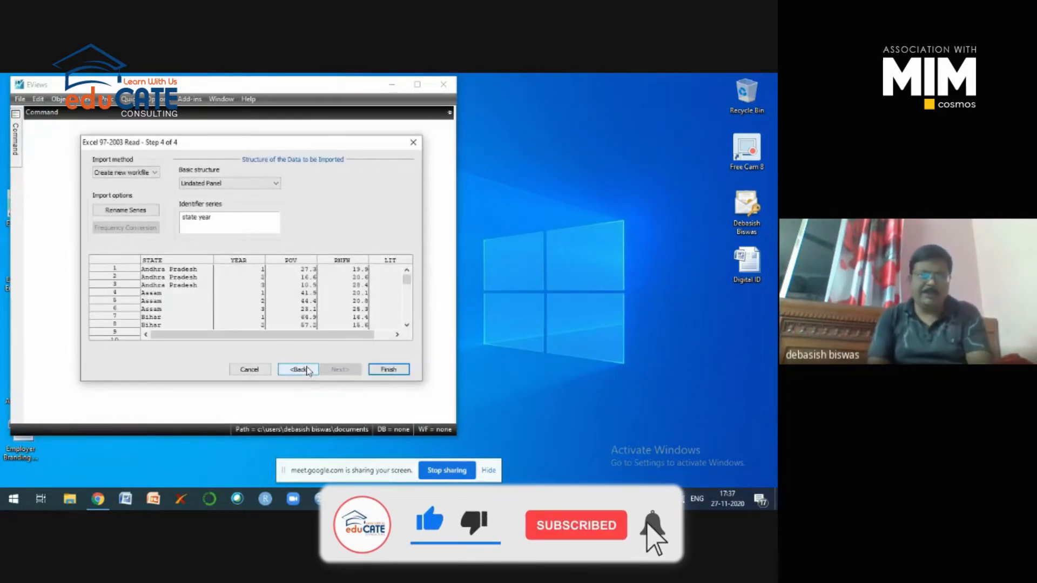
click(390, 372)
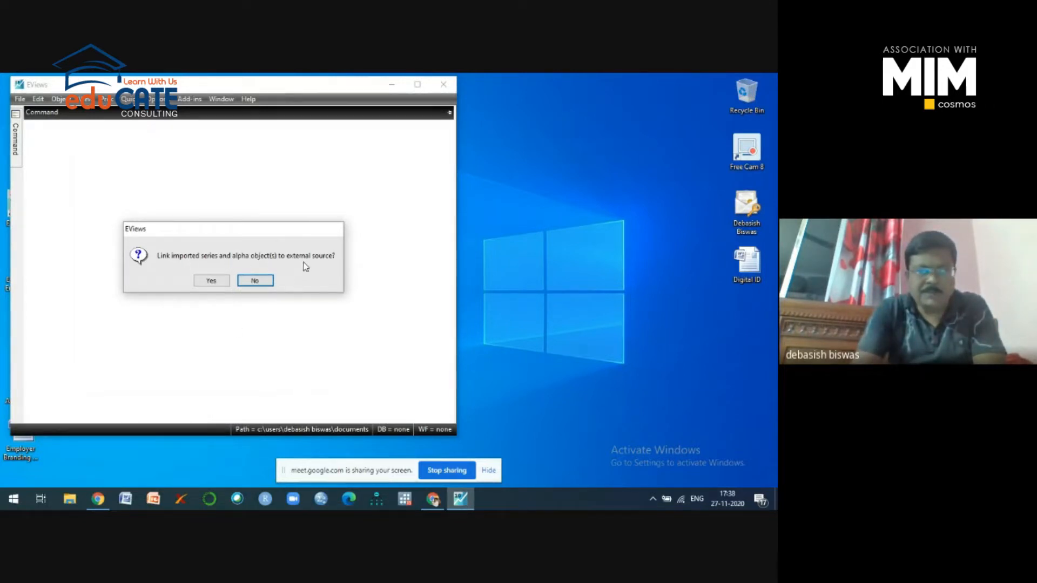
click(210, 281)
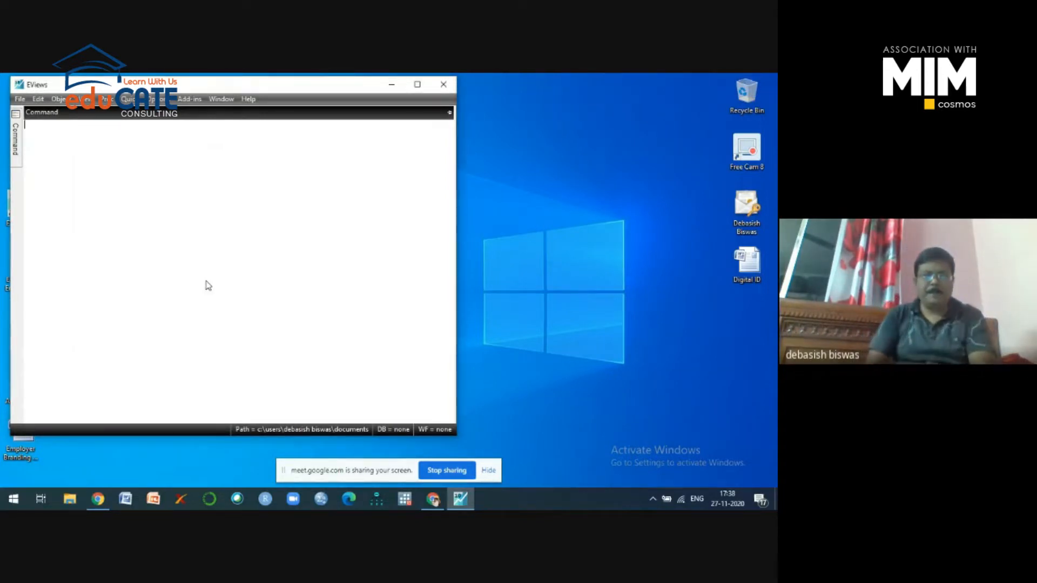
click(448, 113)
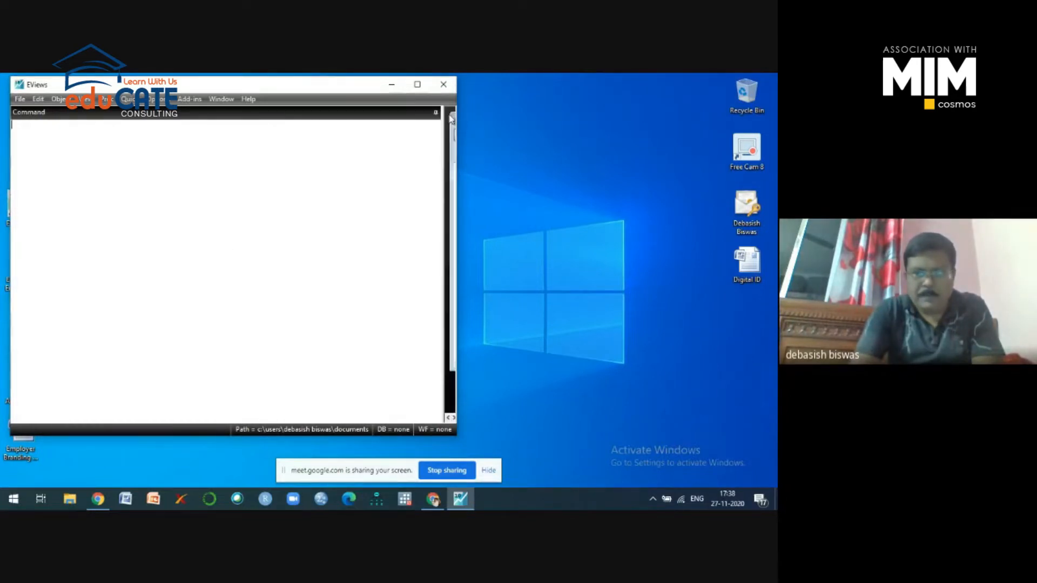
click(435, 113)
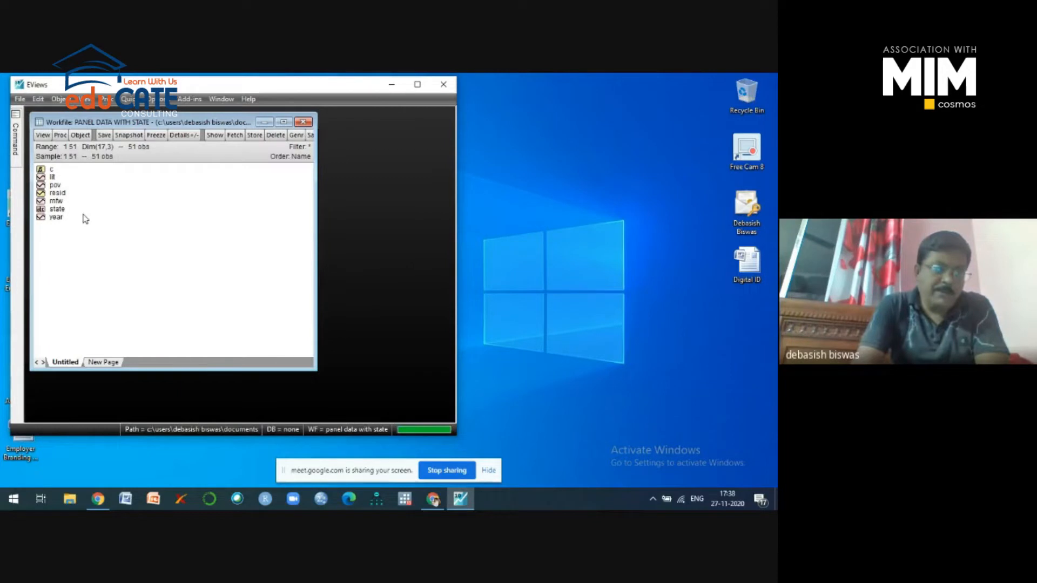
- Open the Panel Data with State workbook from Stata Training > Day 5 in Excel and examine its STATE, YEAR, POV, RNFW and LIT columns
click(392, 84)
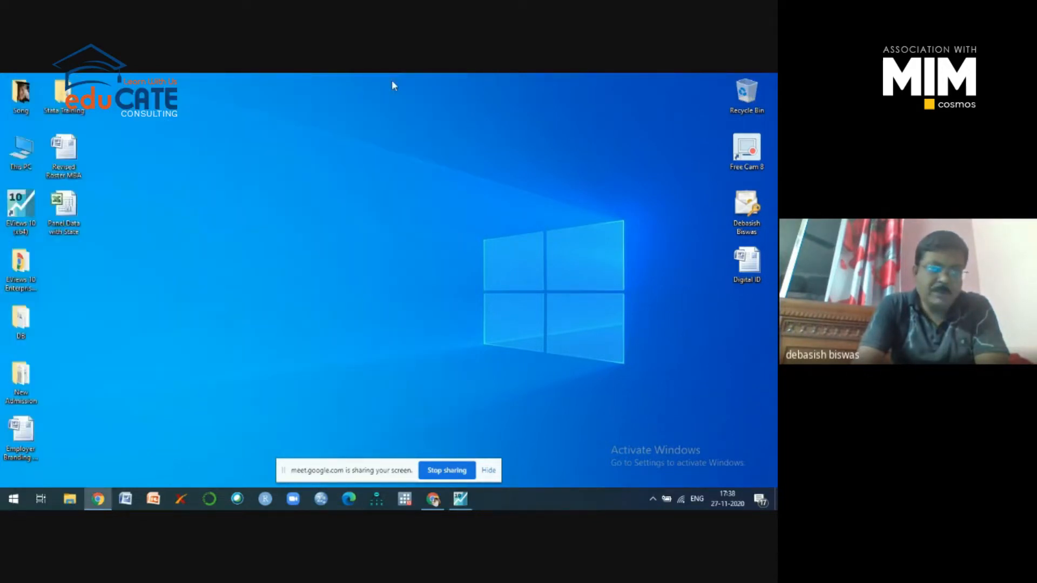
double_click(64, 95)
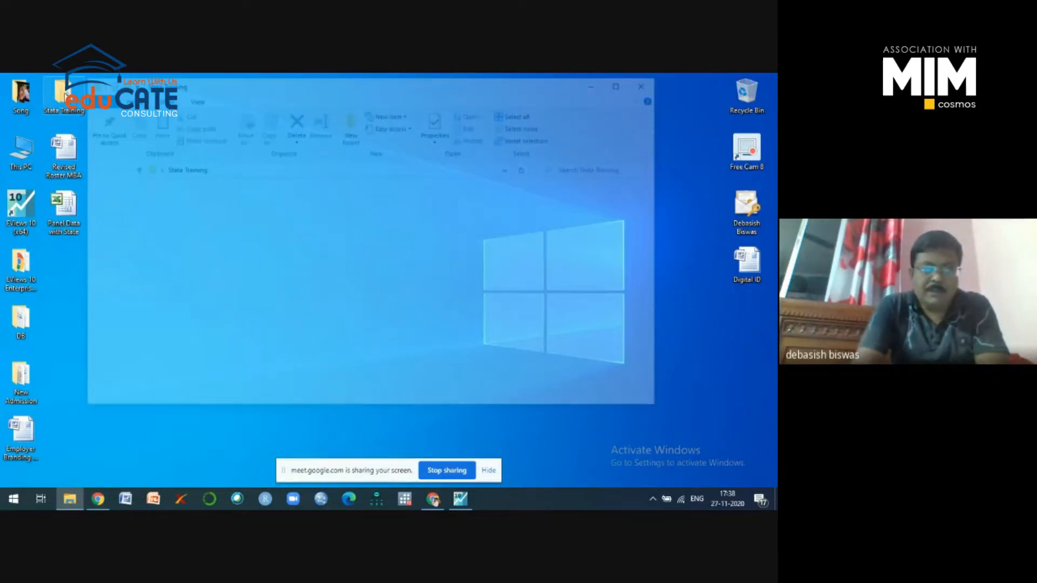
double_click(216, 248)
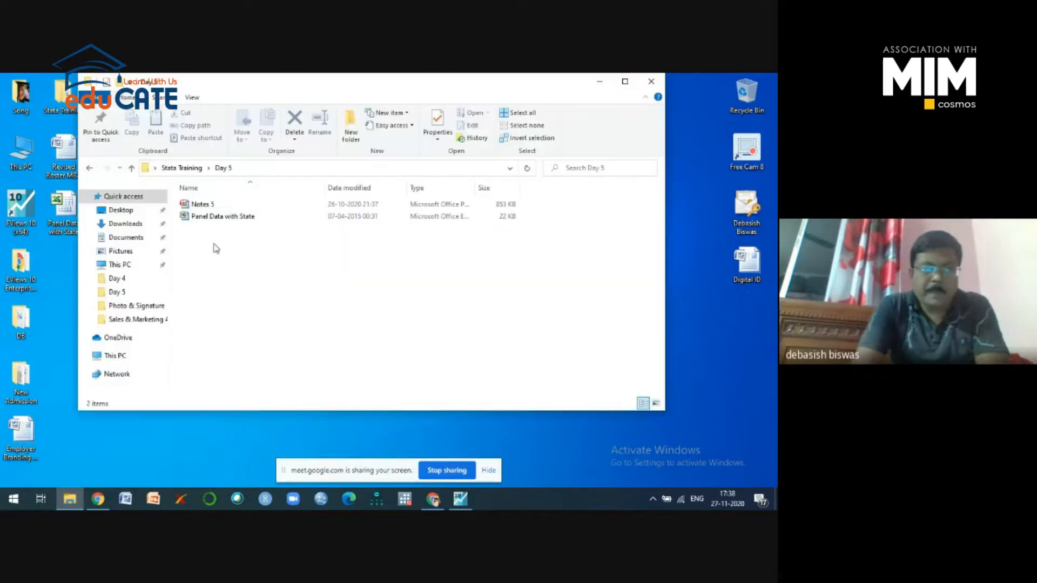
double_click(219, 217)
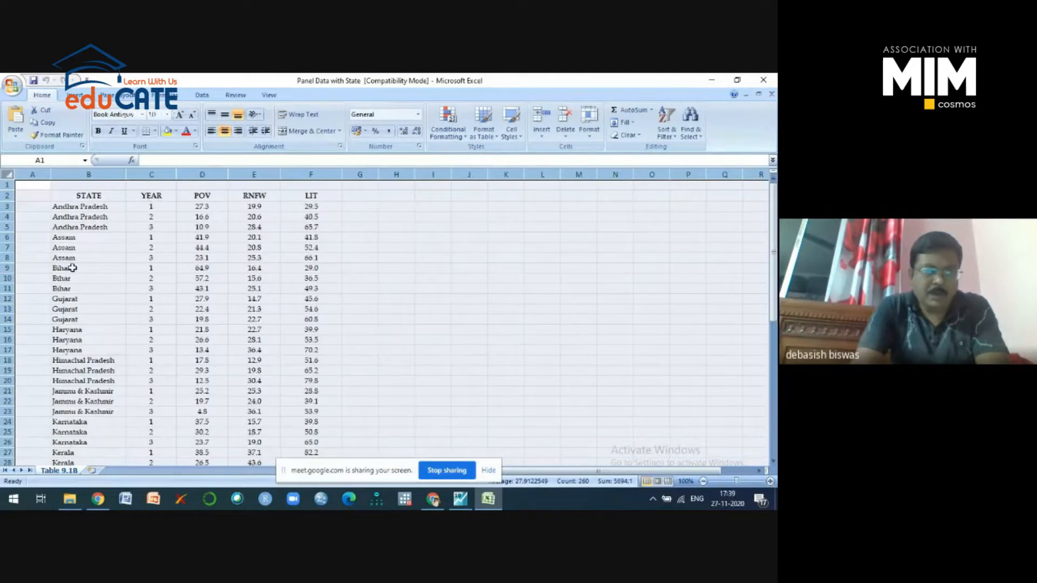
scroll(76, 342, down, 10)
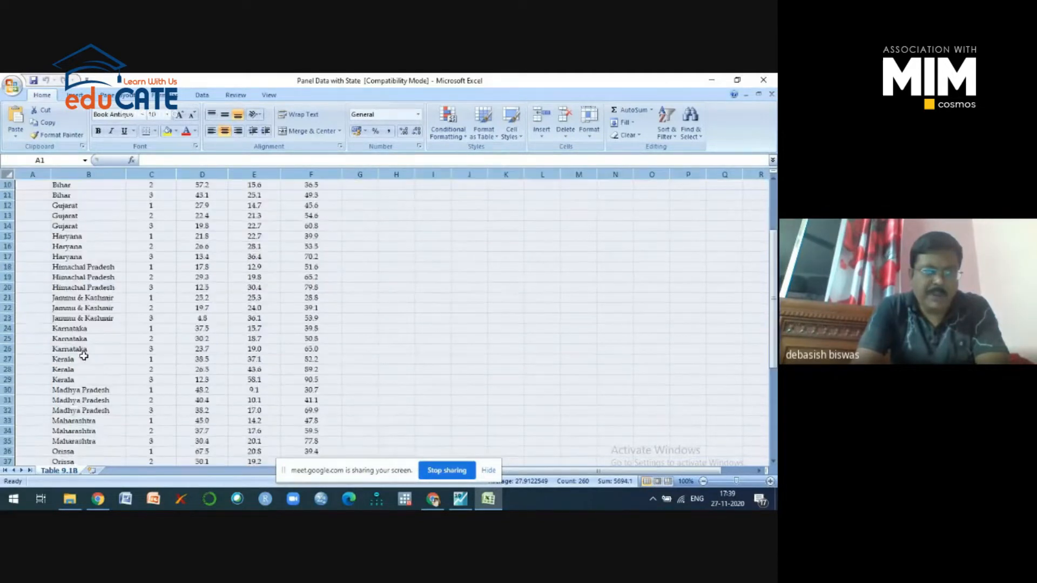
scroll(80, 384, up, 10)
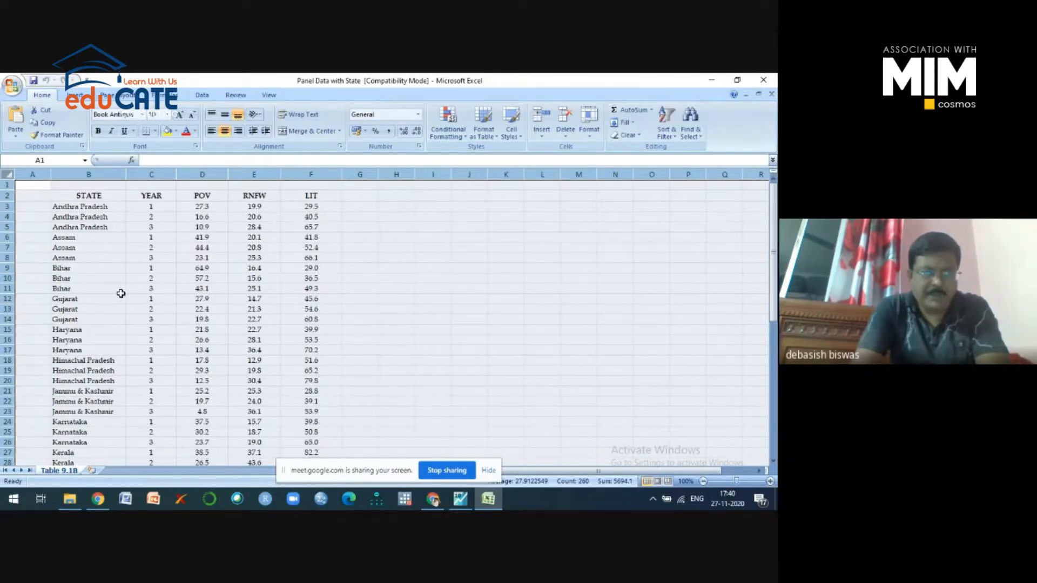
scroll(121, 293, down, 9)
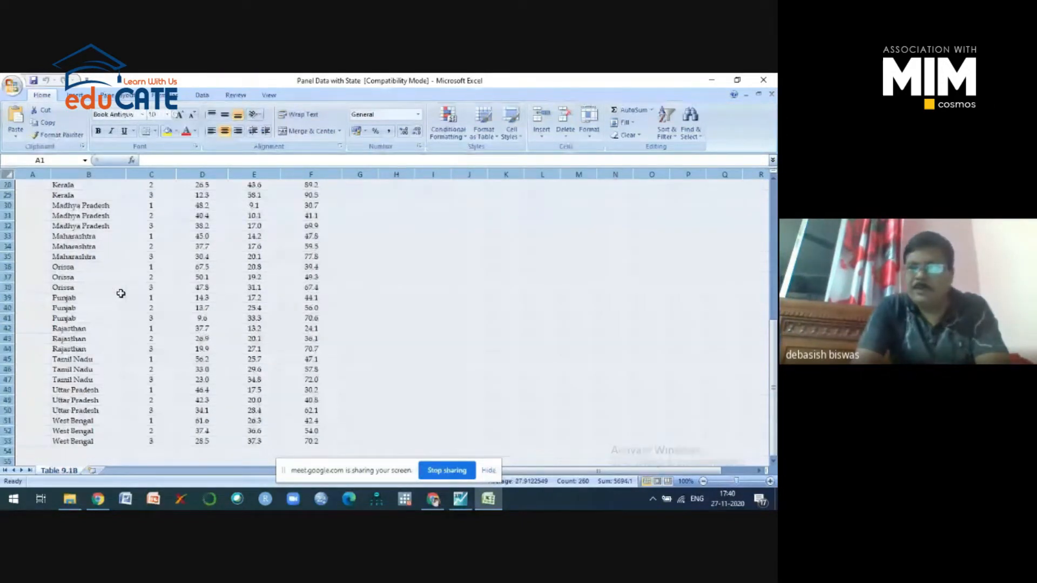
scroll(120, 293, up, 5)
scroll(120, 293, up, 4)
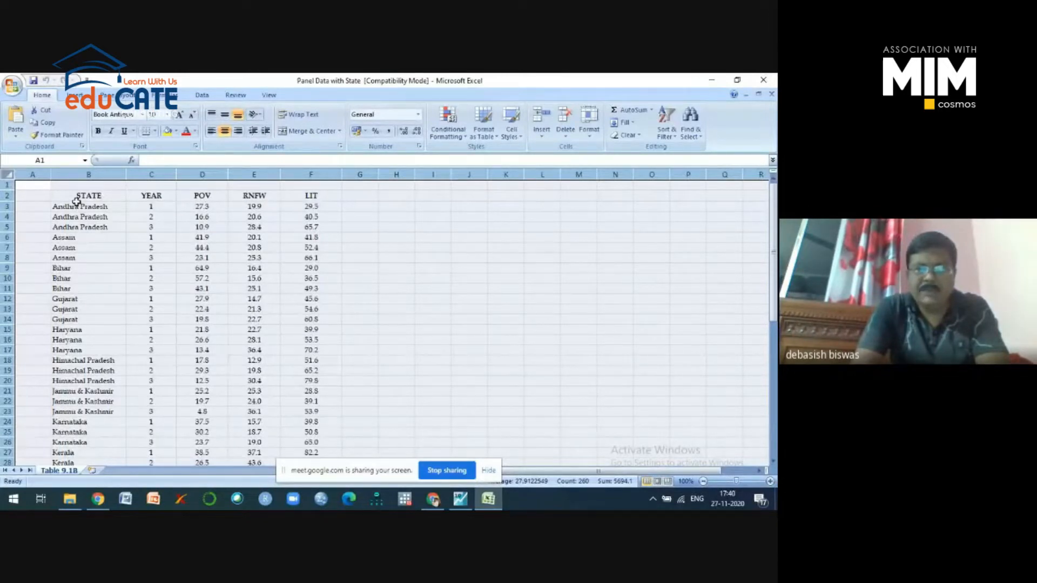
- Close the Excel workbook and the Day 5 folder window, and switch back to the EViews workfile
click(763, 81)
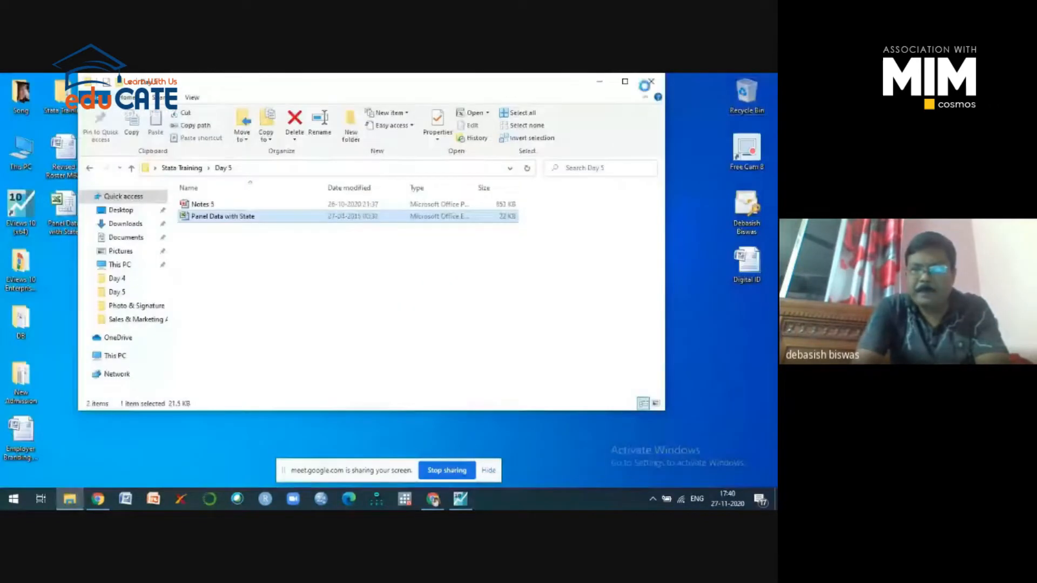
click(651, 86)
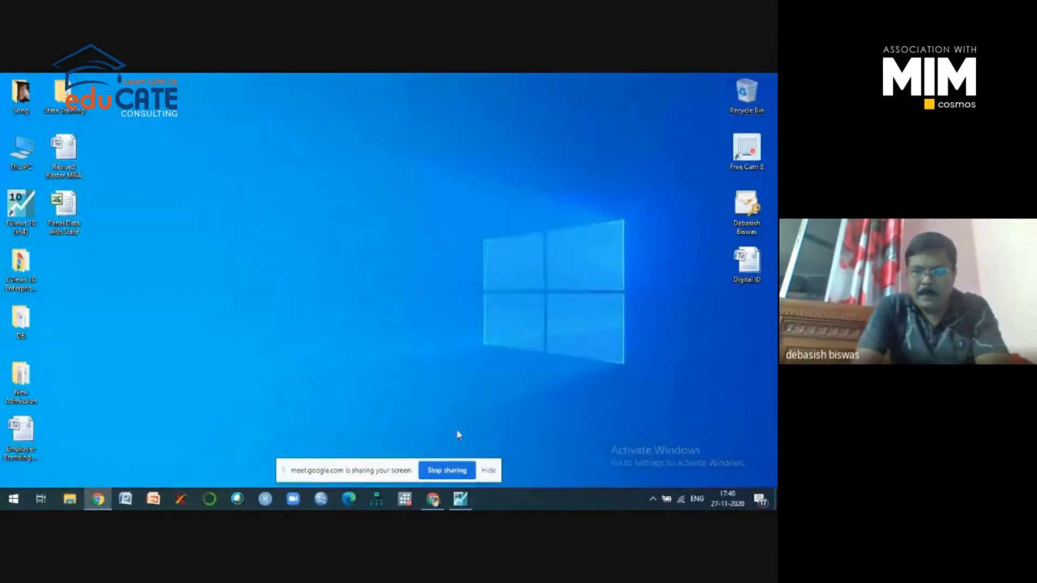
click(461, 500)
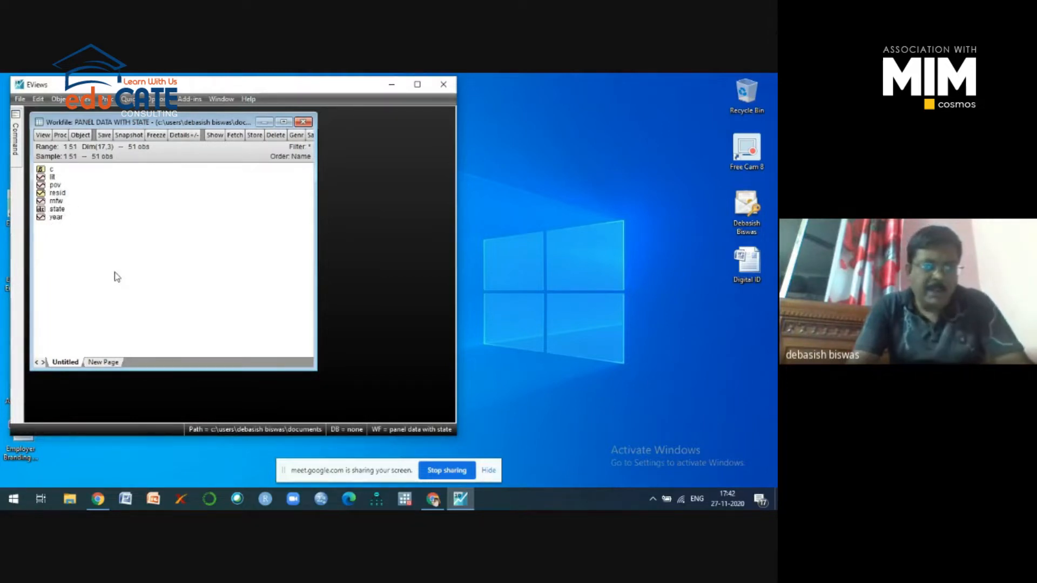
click(56, 186)
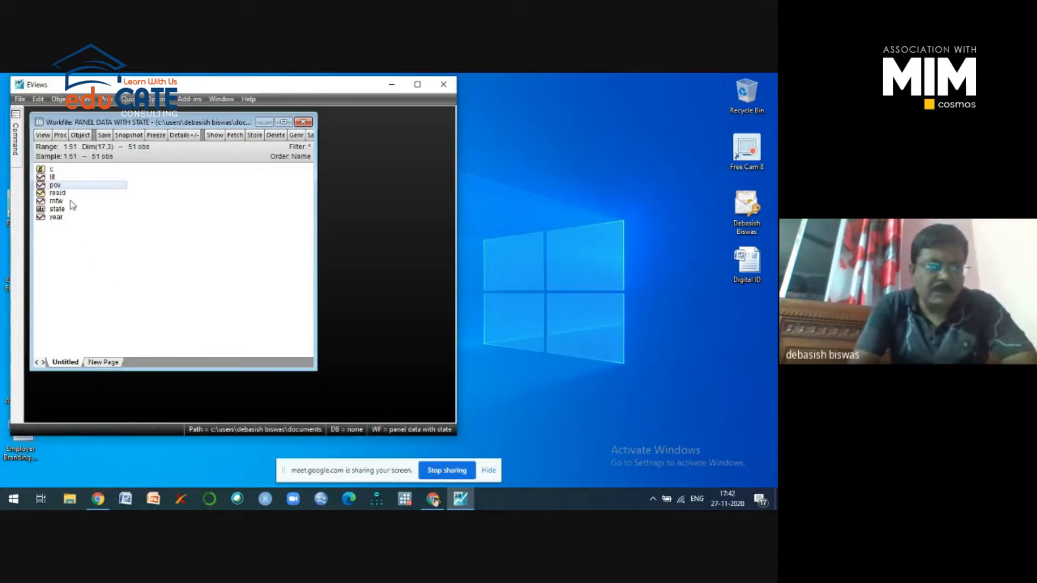
ctrl+click(53, 177)
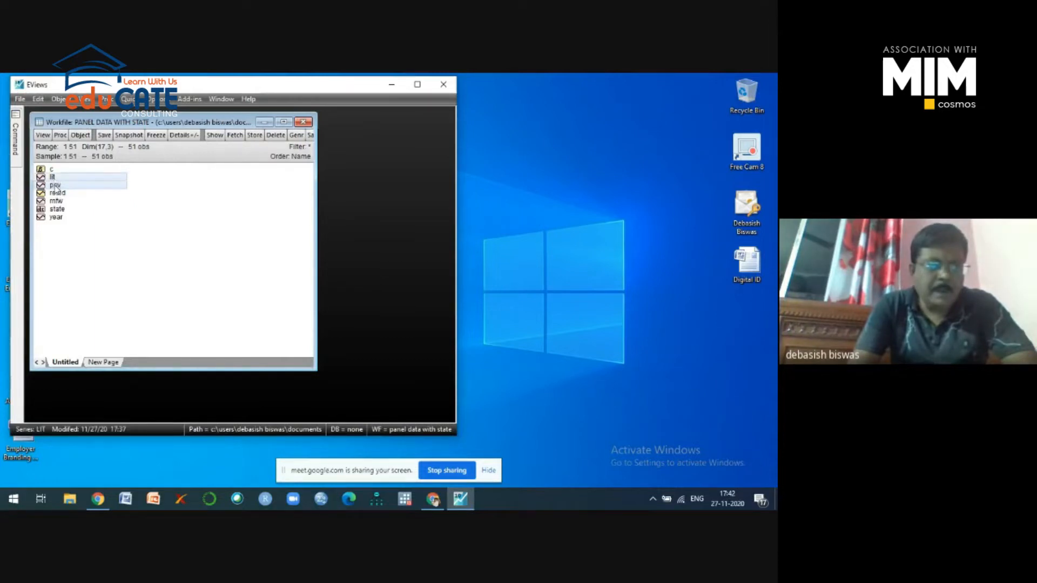
ctrl+click(56, 202)
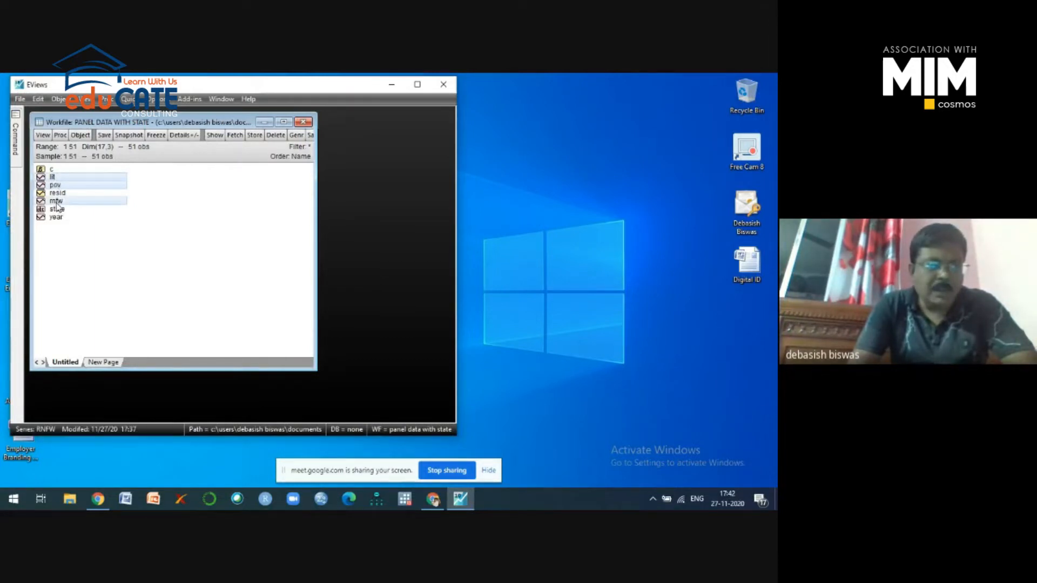
ctrl+click(59, 210)
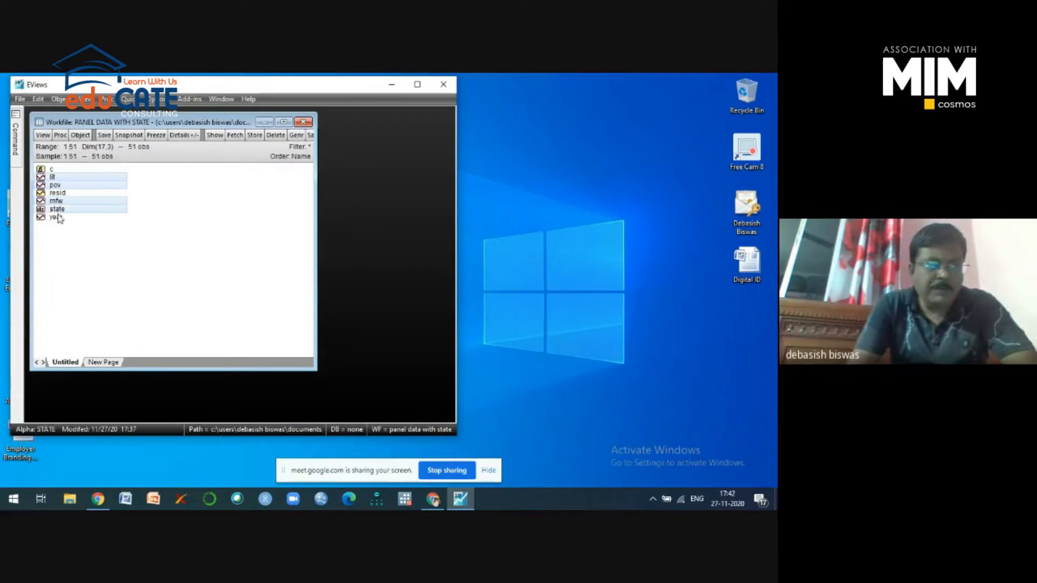
ctrl+click(58, 217)
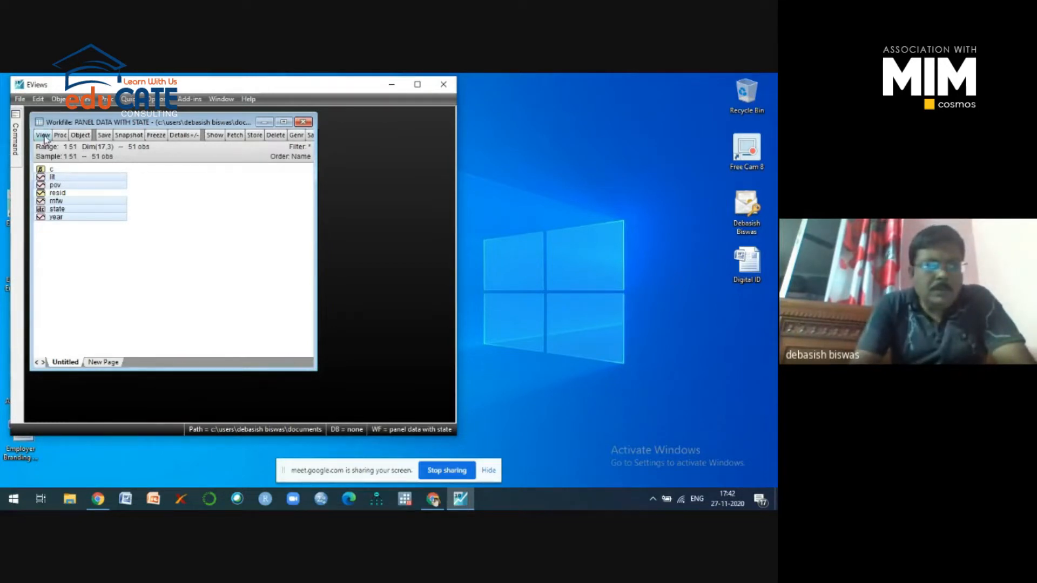
click(130, 100)
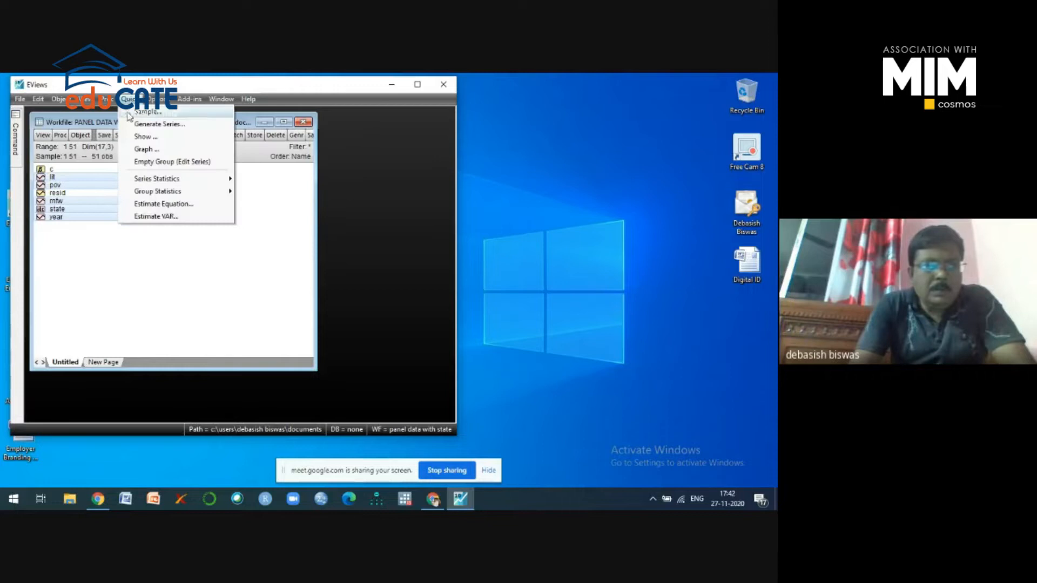
mouse_move(145, 197)
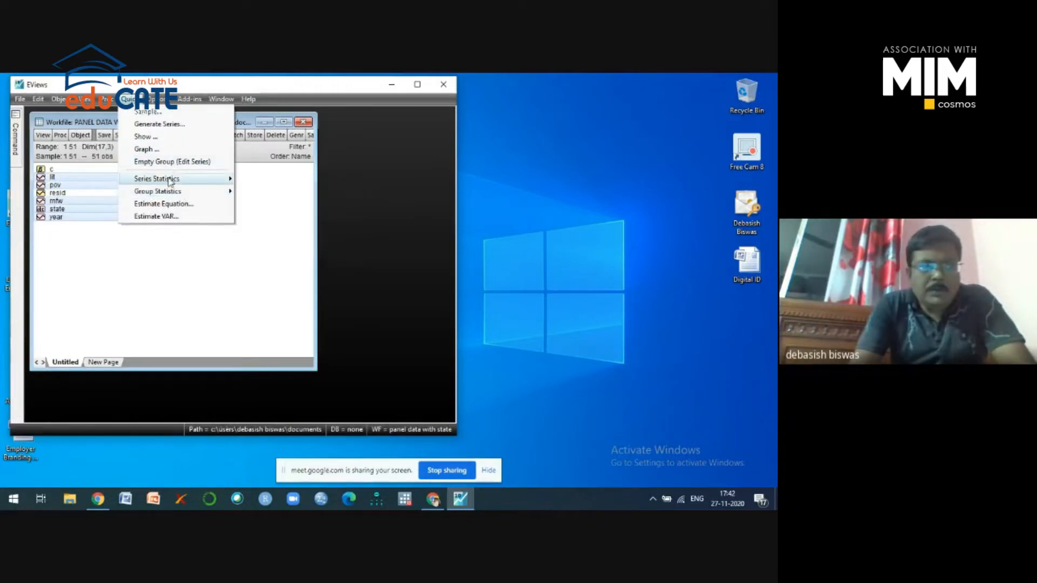
mouse_move(165, 184)
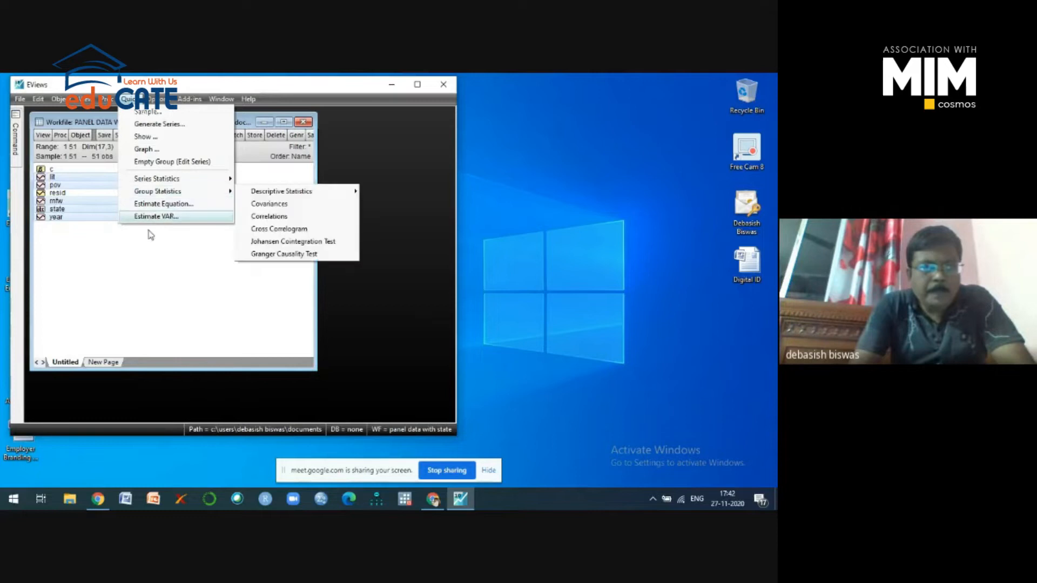
click(141, 245)
- Open lit, pov, rnfw, state and year together as a group and examine the state-by-period rows
click(54, 178)
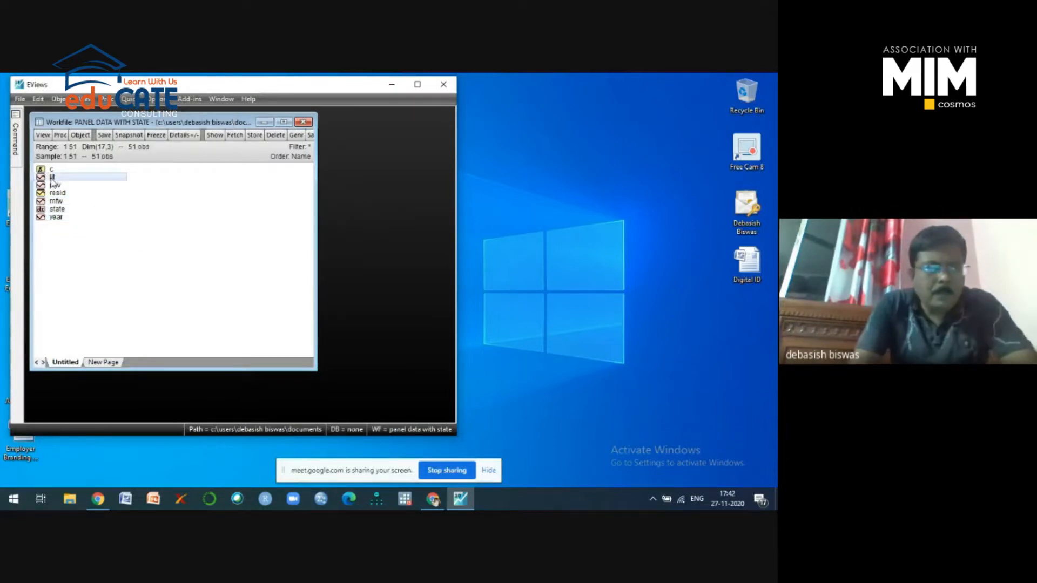
ctrl+click(57, 185)
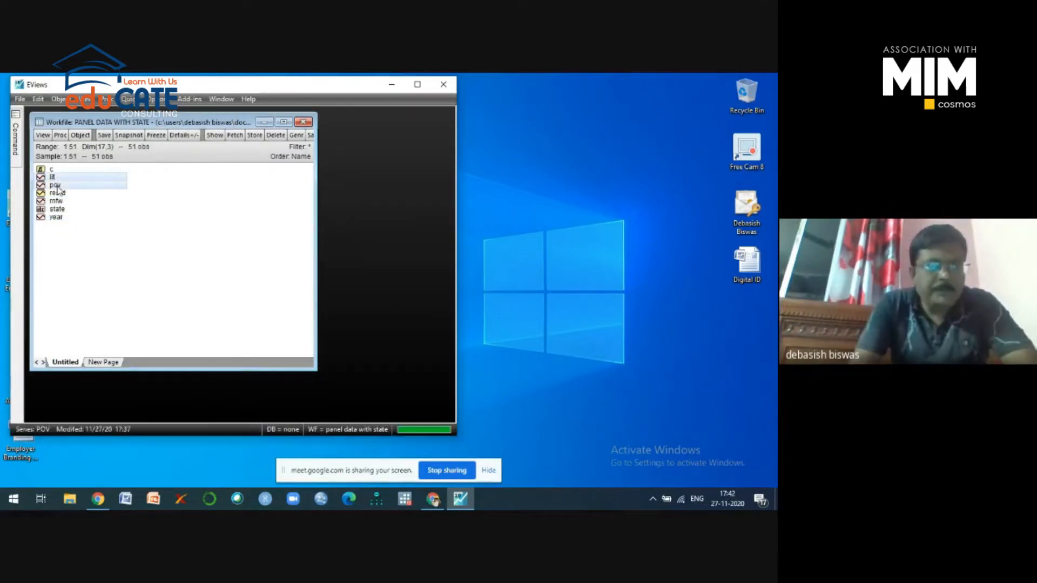
ctrl+click(56, 201)
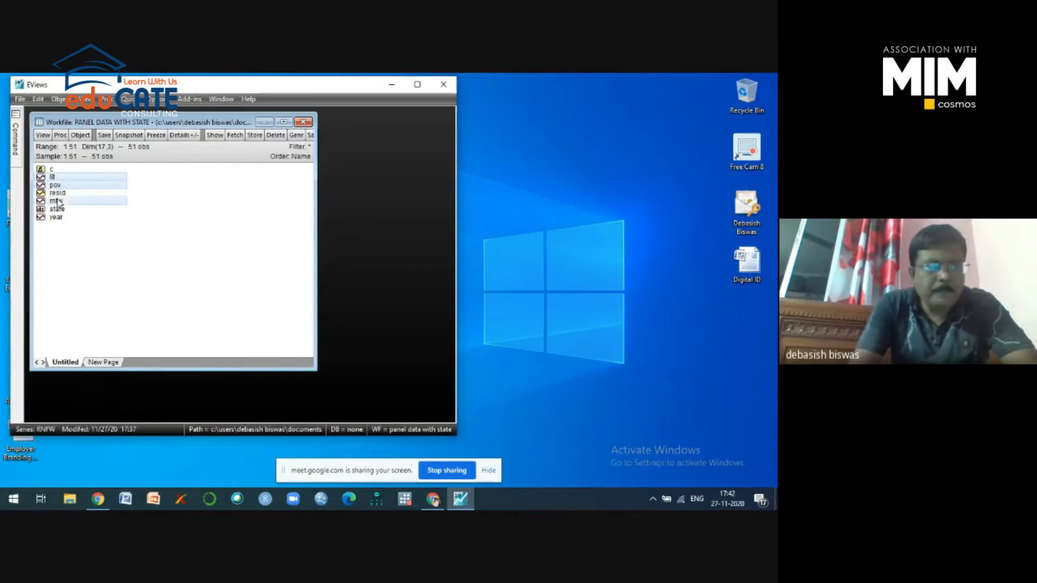
ctrl+click(58, 209)
ctrl+click(55, 217)
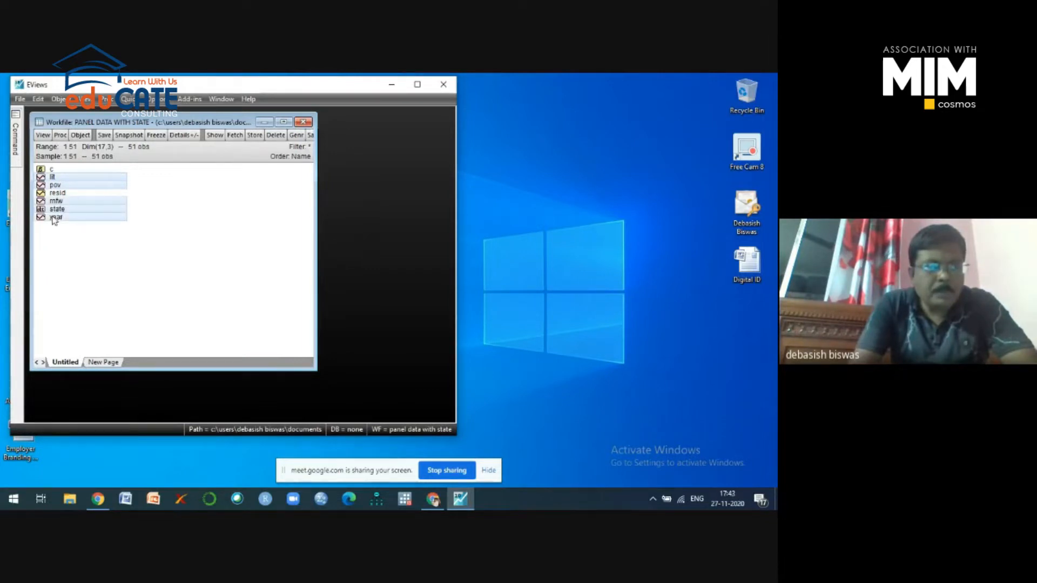
right_click(91, 186)
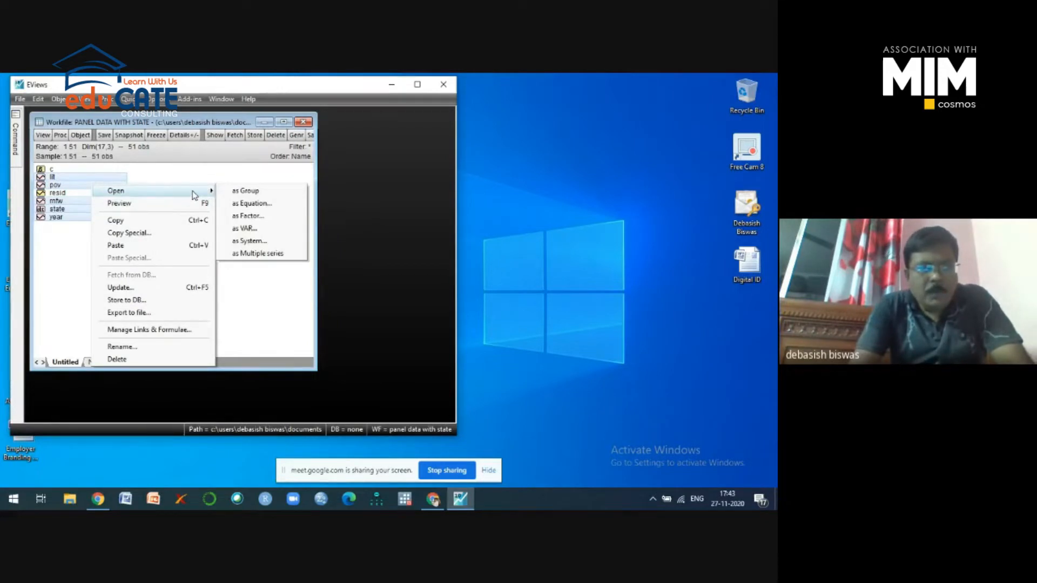
click(246, 192)
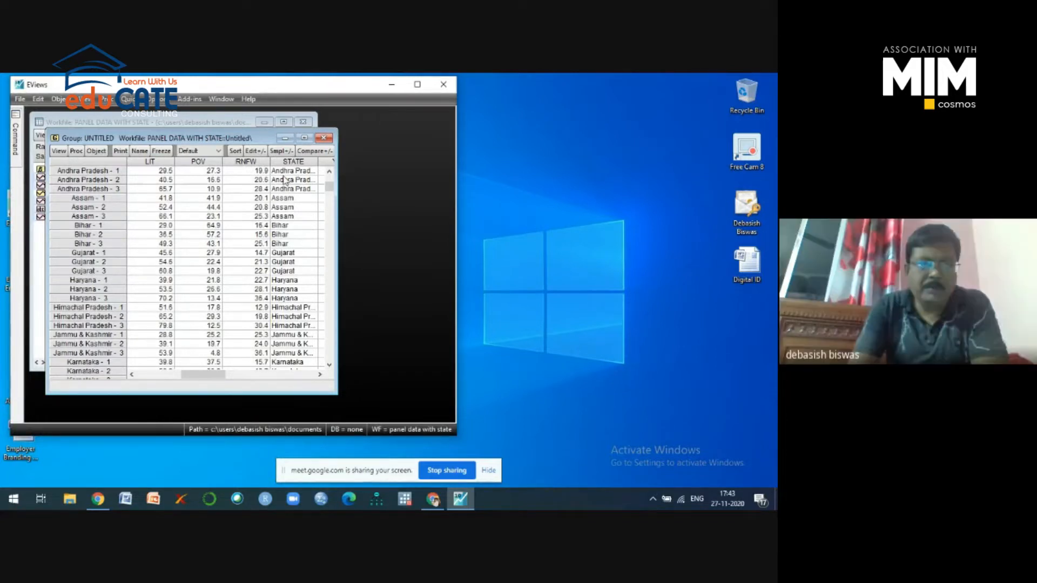
scroll(220, 279, up, 1)
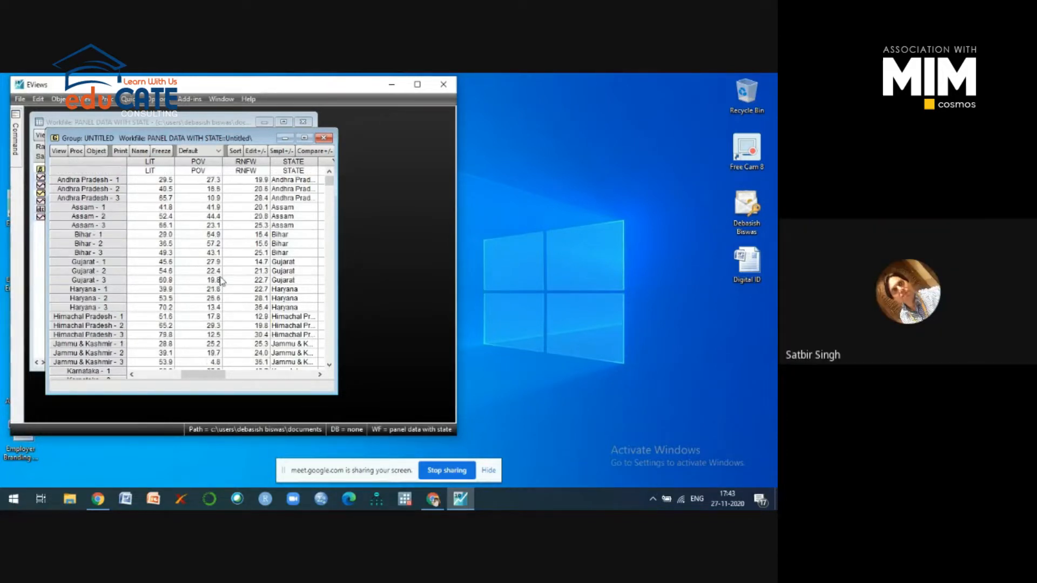
- Close the group spreadsheet, deleting the untitled group, and clear the selection in the workfile
click(324, 138)
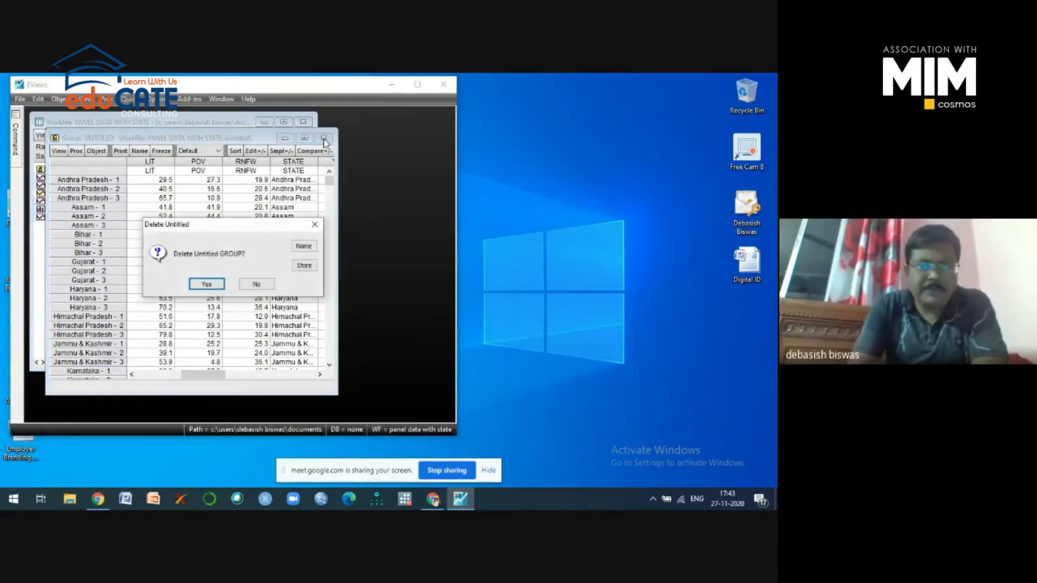
click(258, 285)
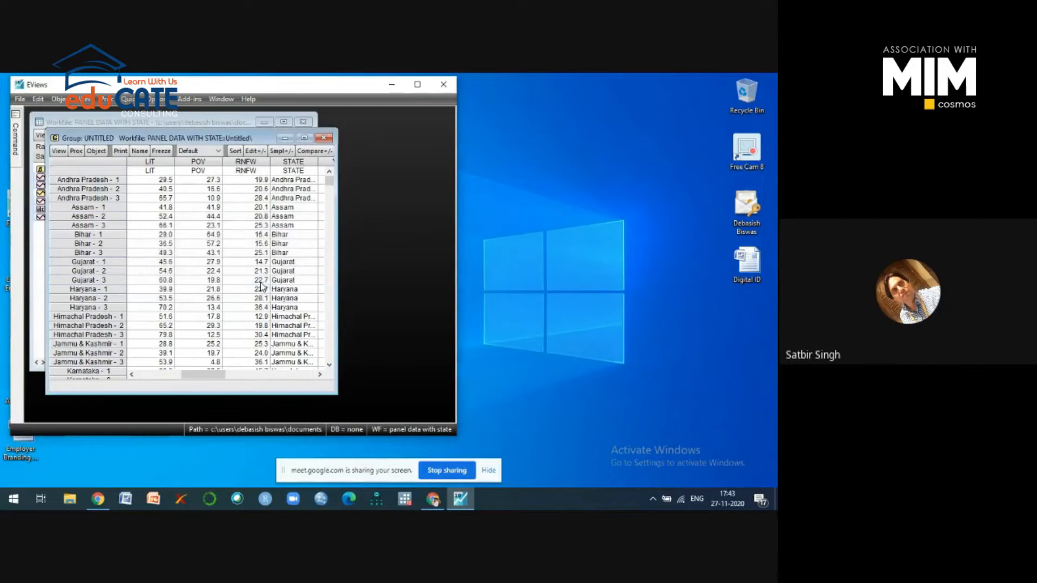
click(324, 138)
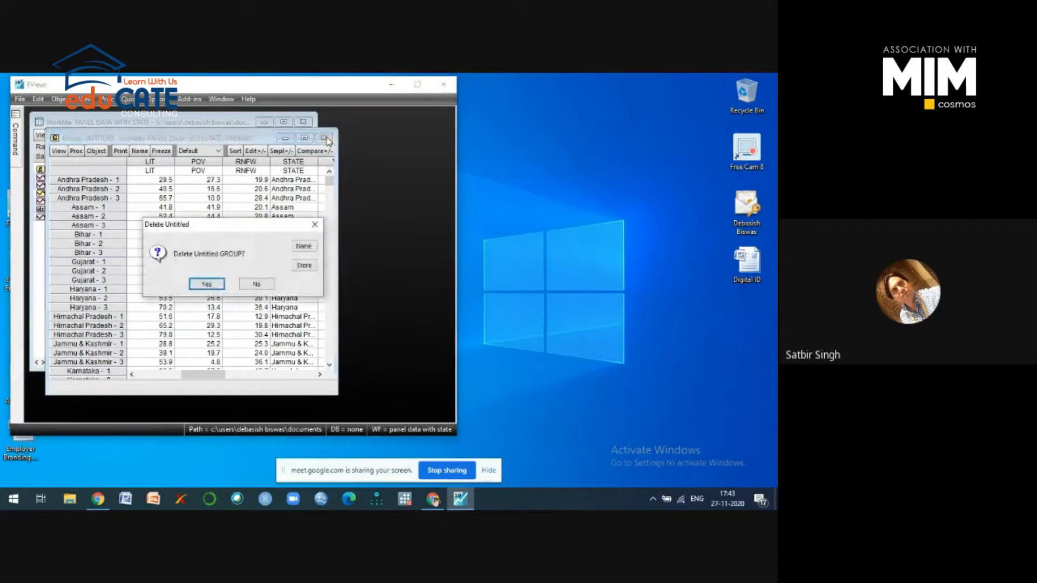
click(208, 285)
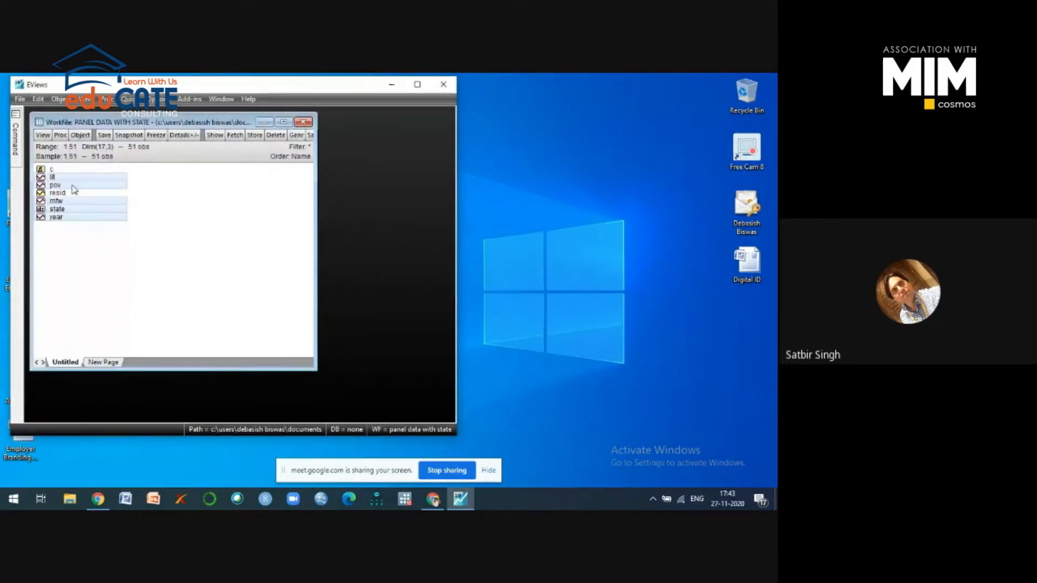
click(104, 254)
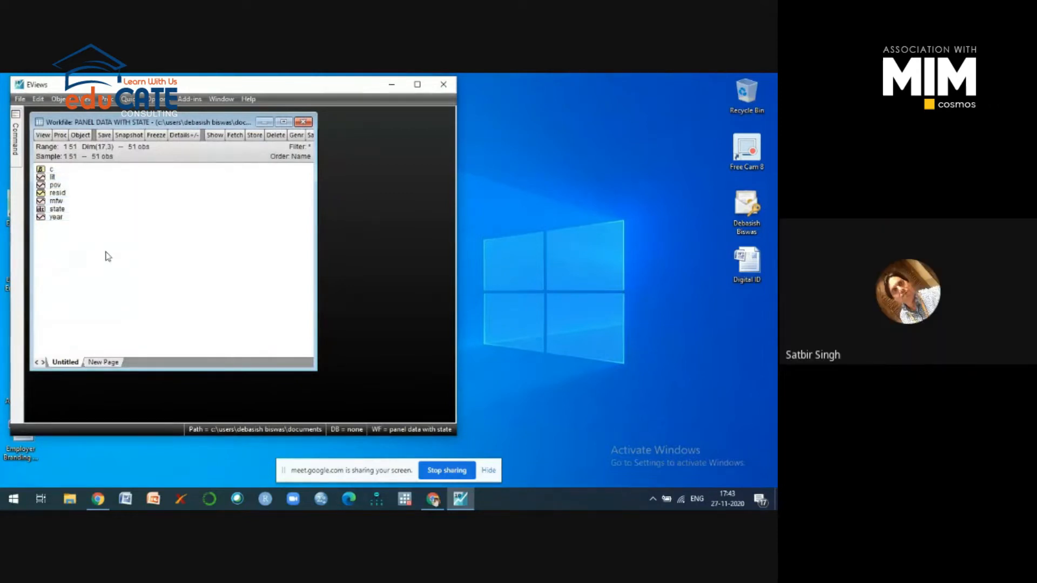
- Reopen the lit, pov, rnfw, state and year series as one group to view their data
click(54, 177)
ctrl+click(54, 185)
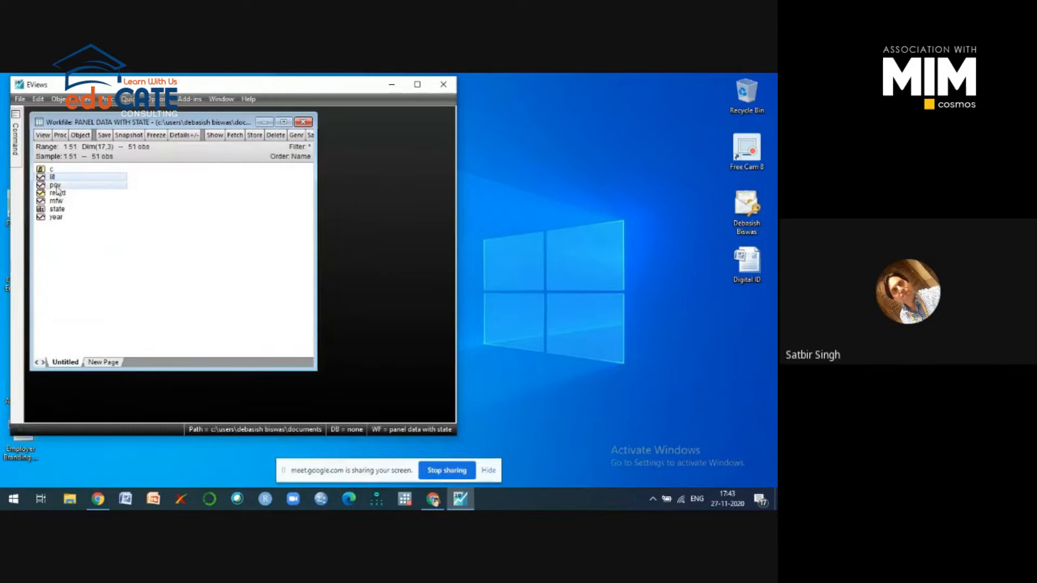
ctrl+click(56, 200)
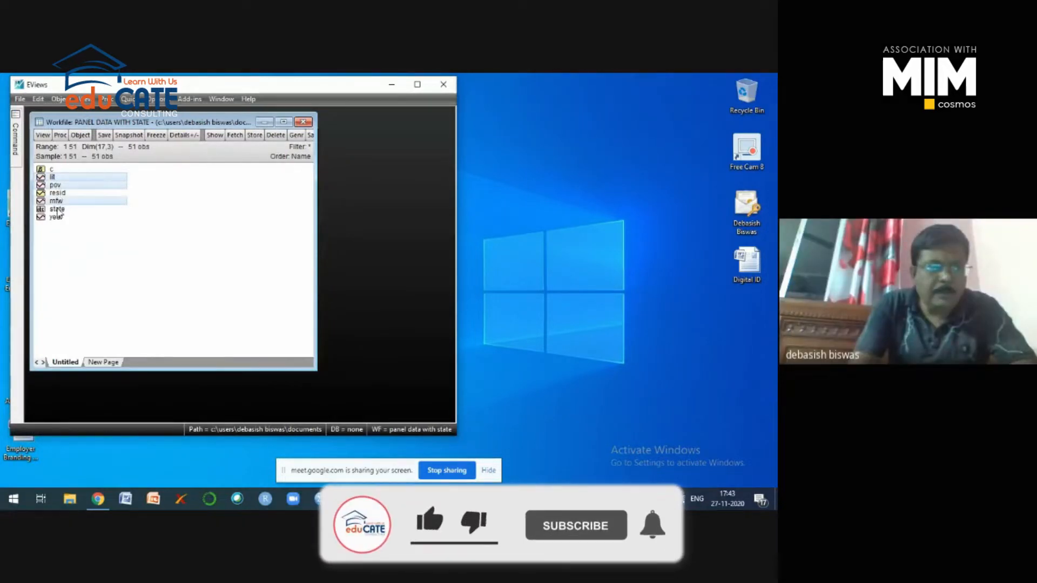
ctrl+click(57, 209)
ctrl+click(56, 217)
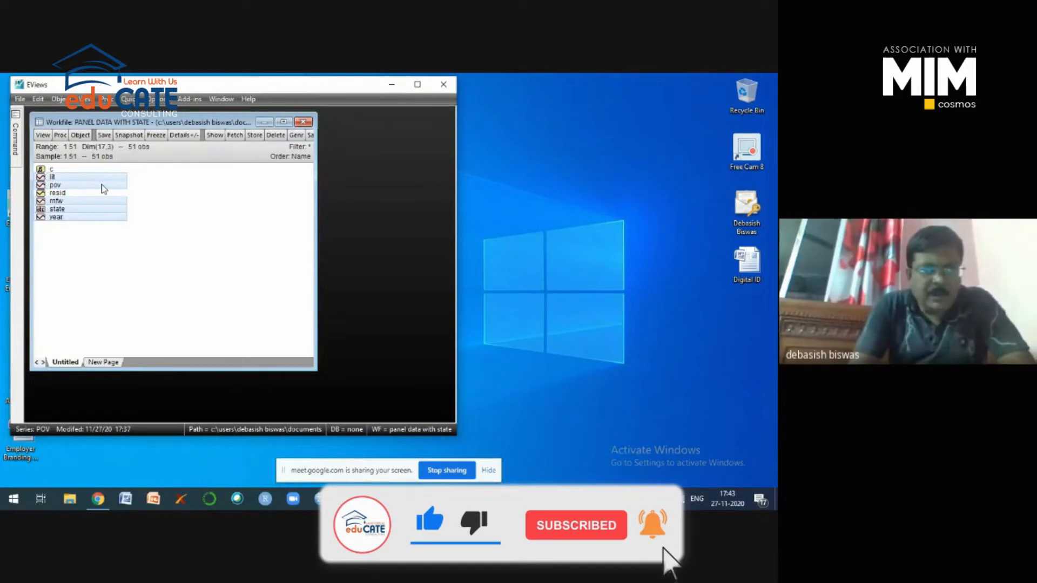
right_click(103, 189)
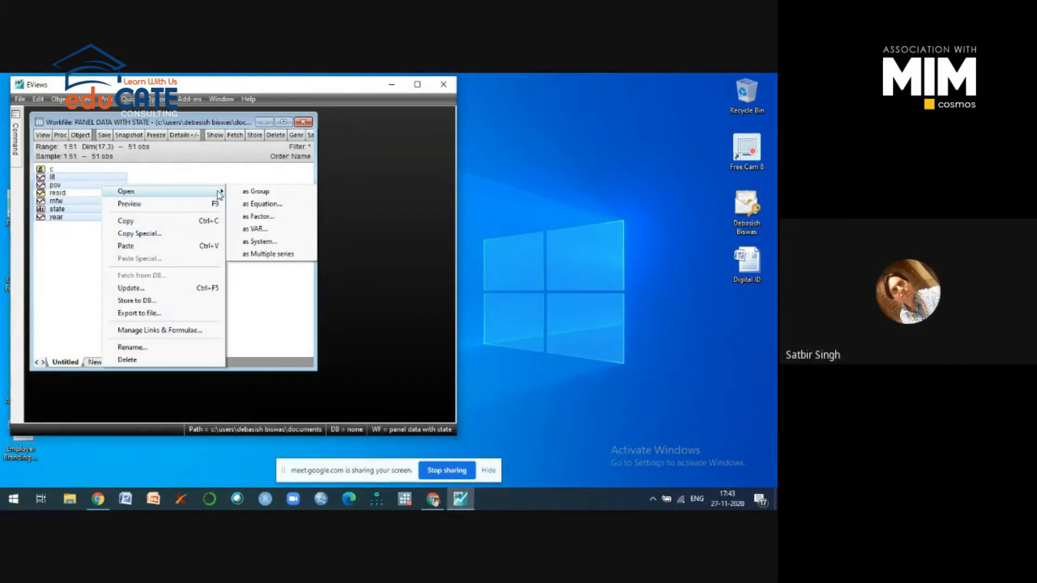
click(267, 193)
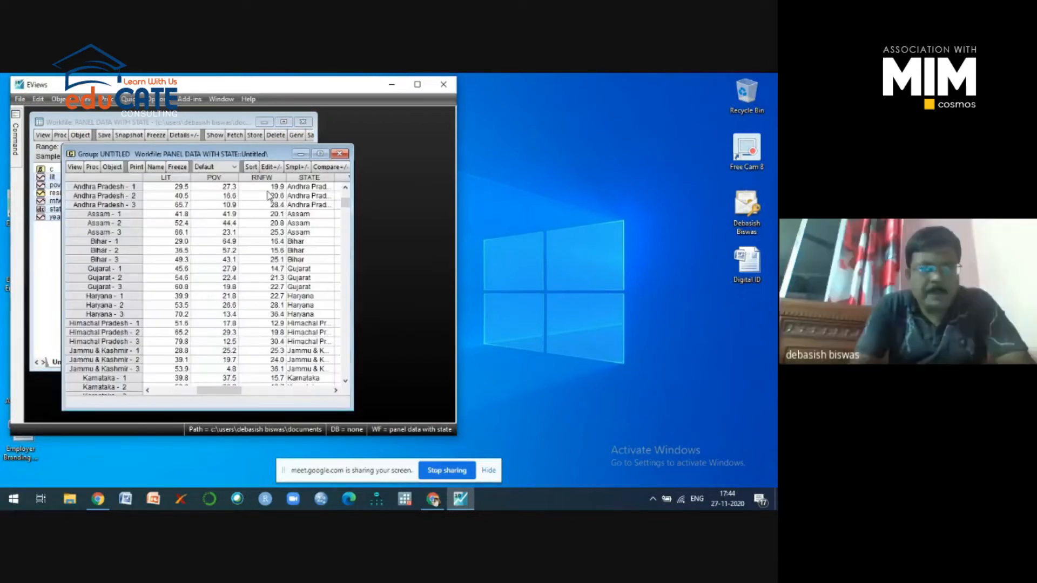
- Close the reopened group window and confirm deleting the untitled group
click(339, 153)
click(257, 286)
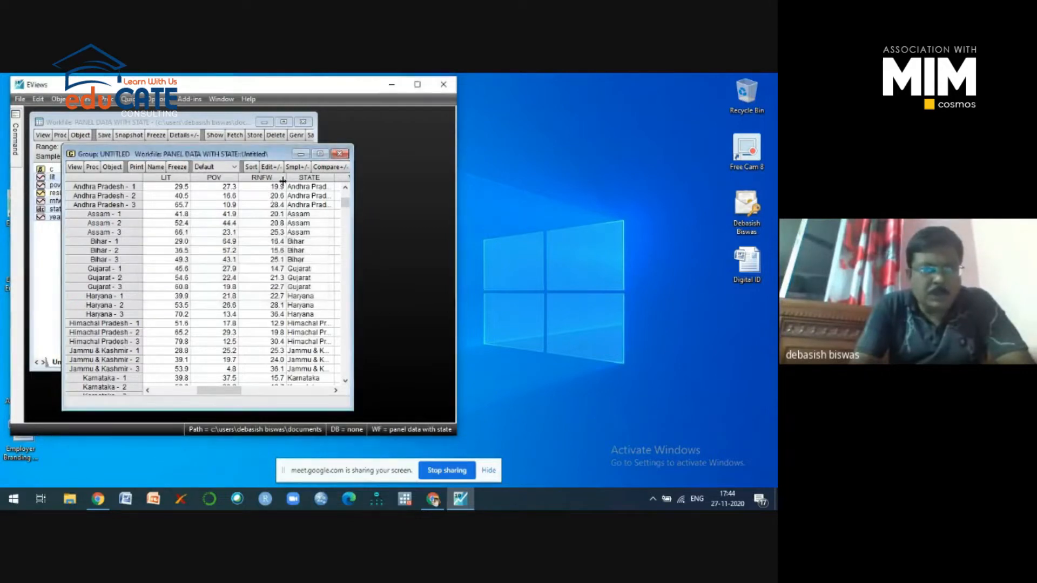
click(339, 154)
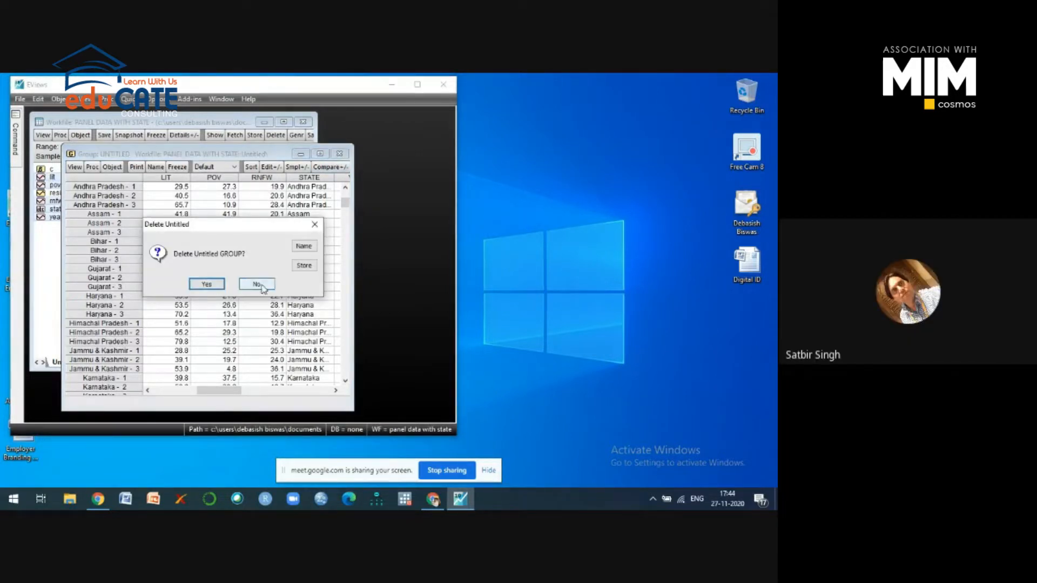
click(257, 286)
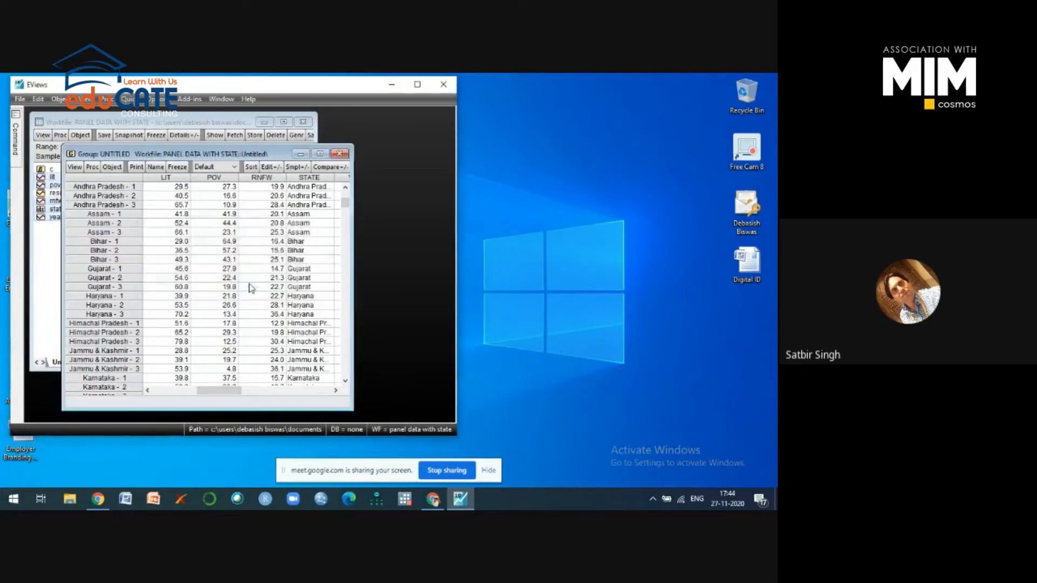
click(339, 155)
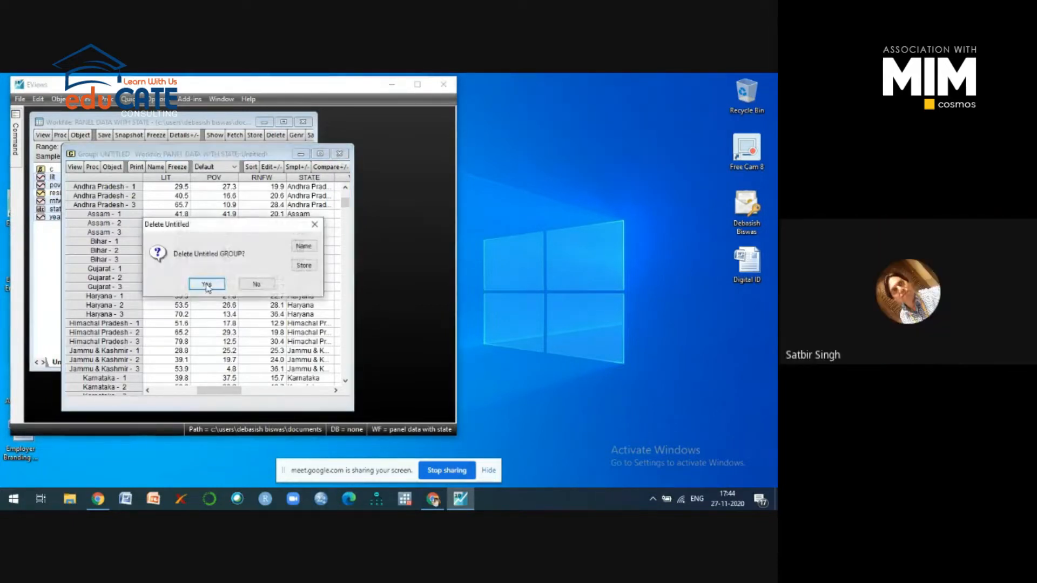
click(203, 285)
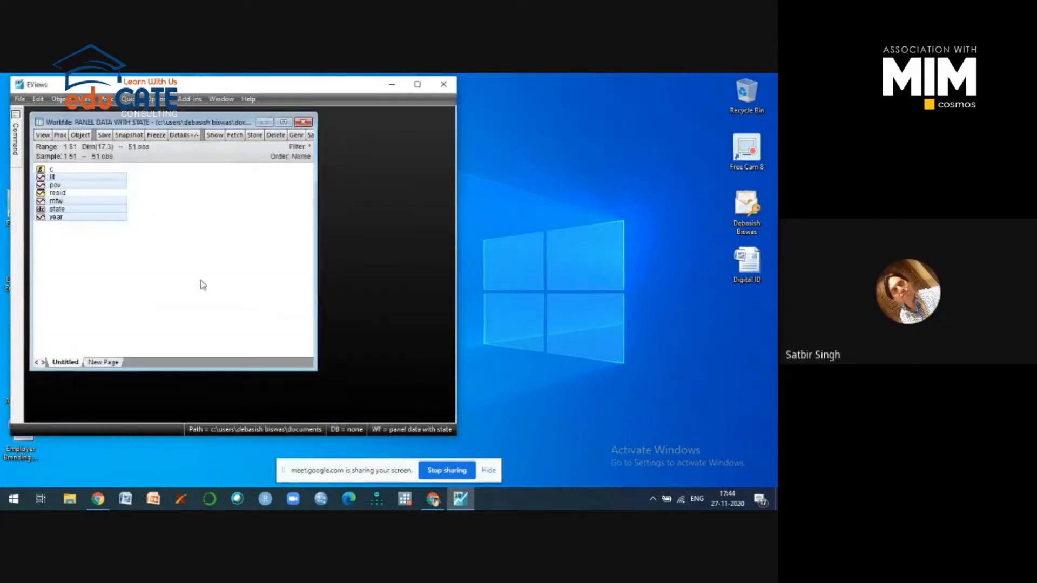
- View the lit series and the state alpha series individually, closing each one after viewing
click(52, 179)
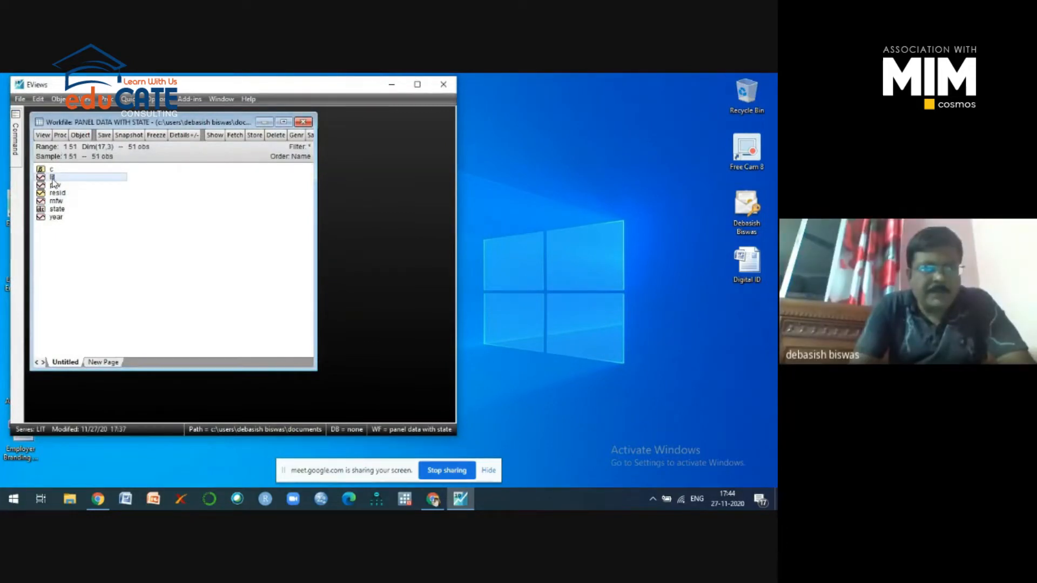
double_click(52, 178)
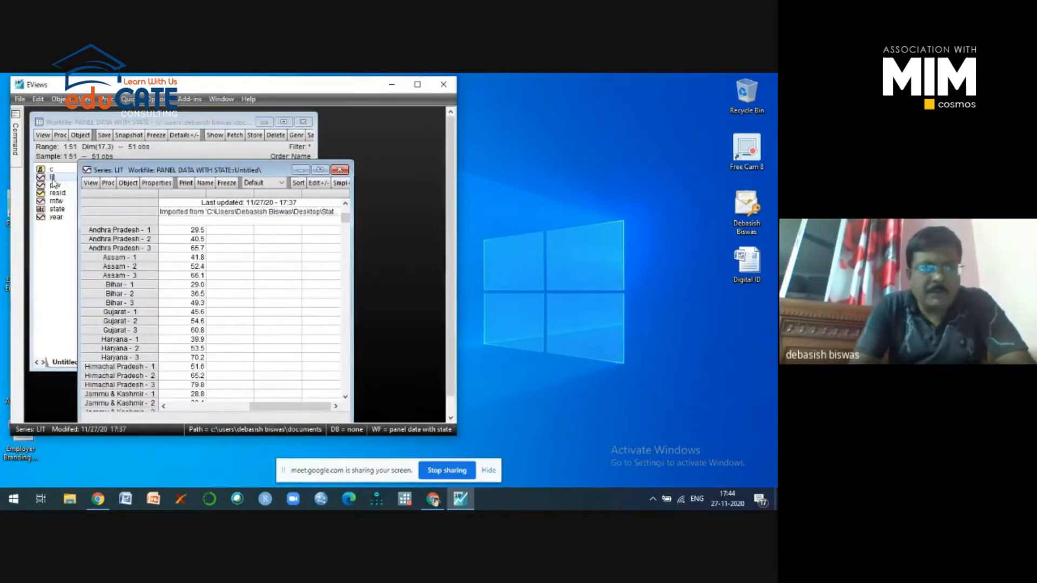
click(340, 170)
click(61, 210)
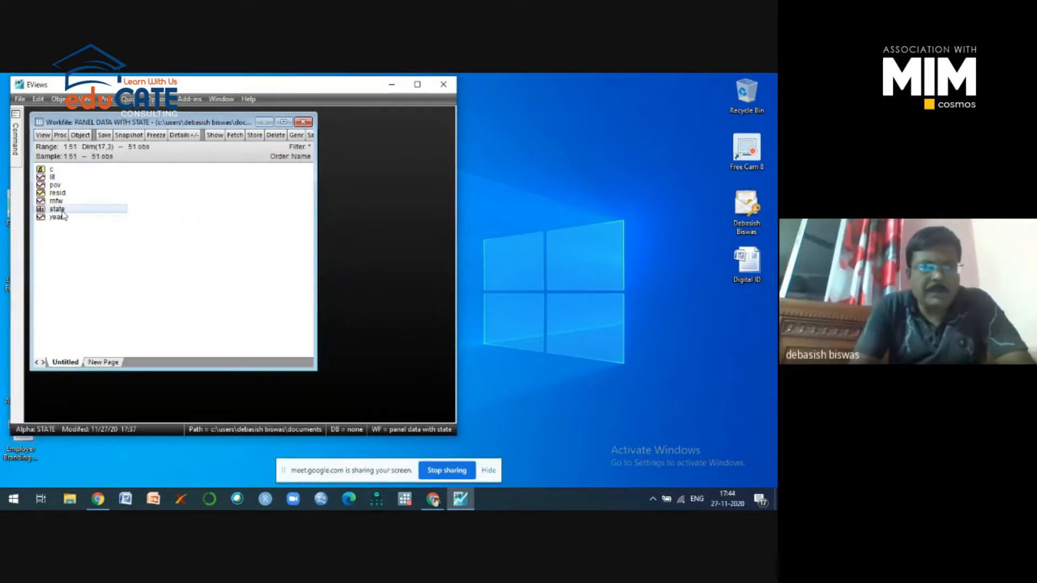
double_click(57, 210)
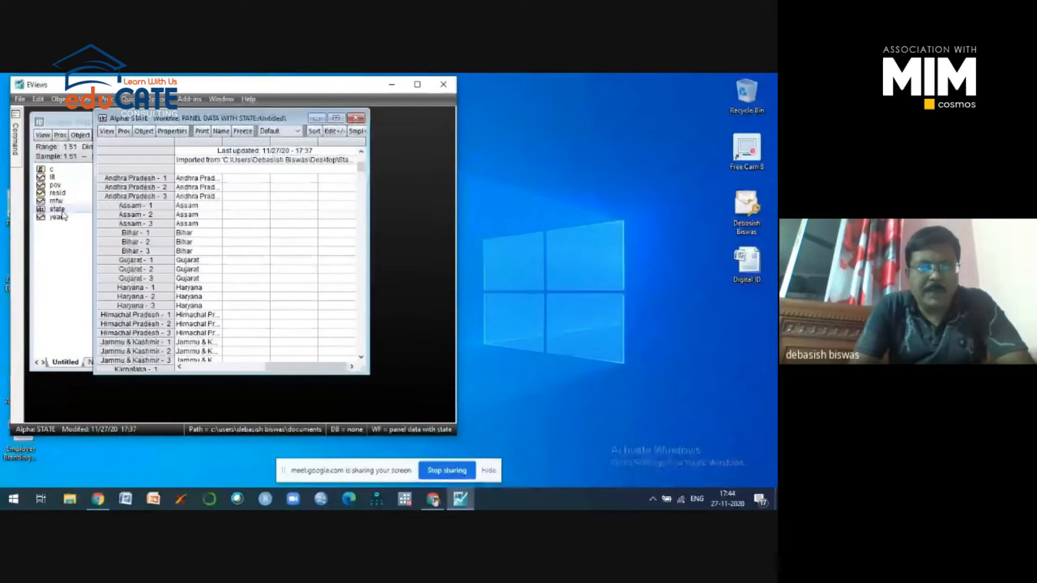
click(355, 118)
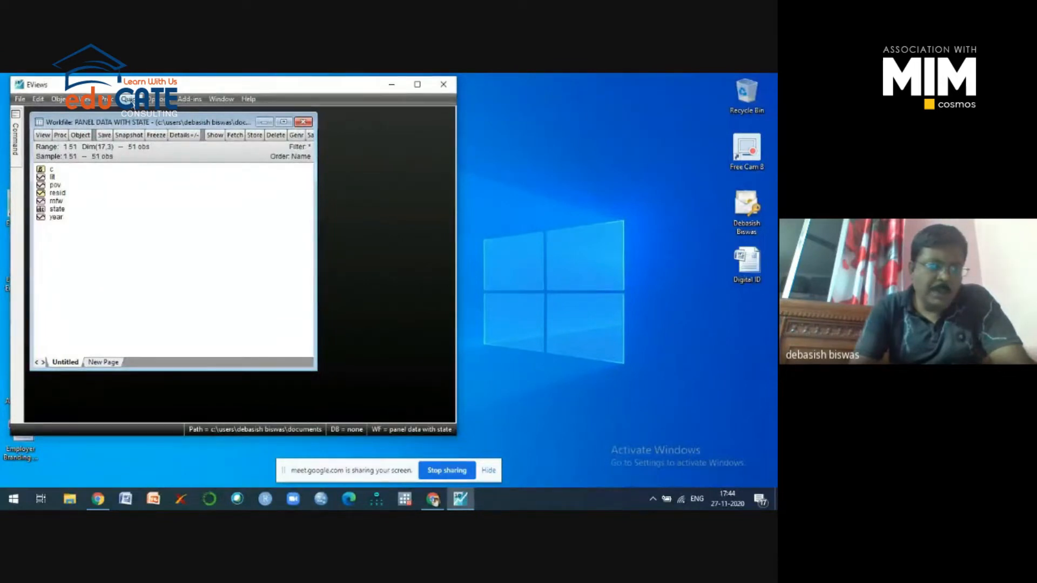
- Start a new equation estimation and enter pov as the dependent variable in the equation specification
click(129, 100)
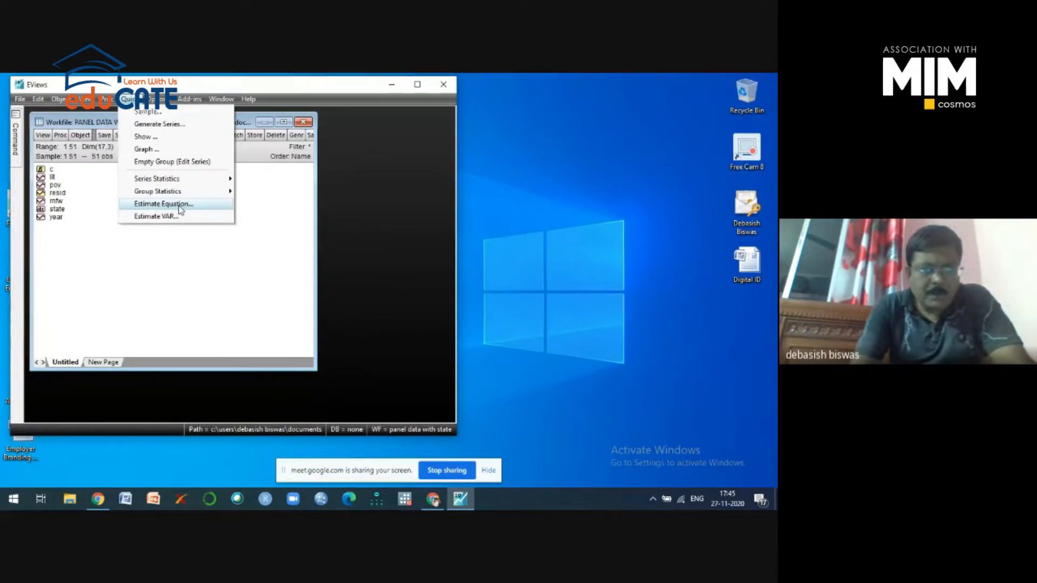
click(180, 208)
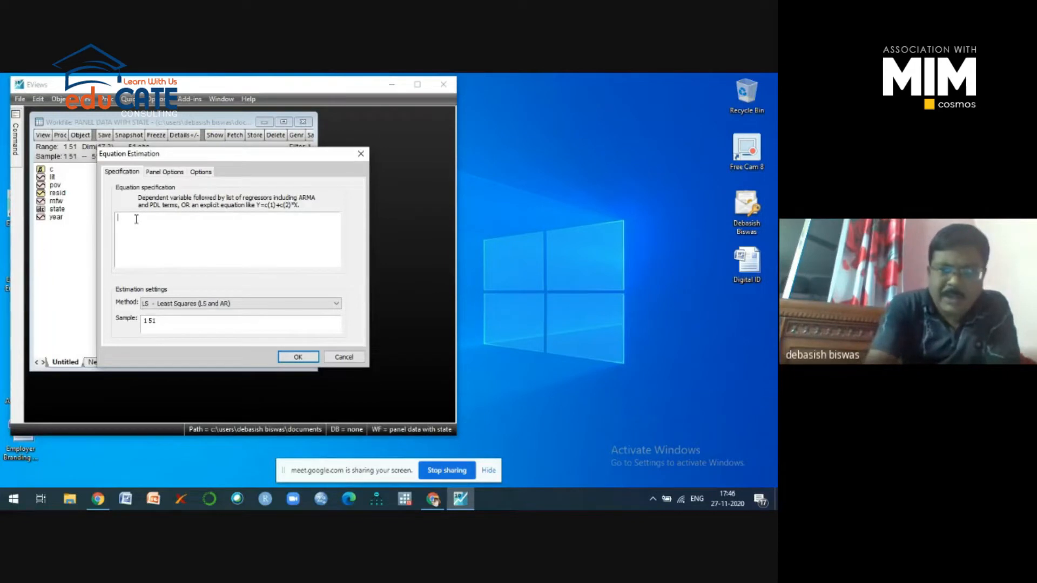
text(p)
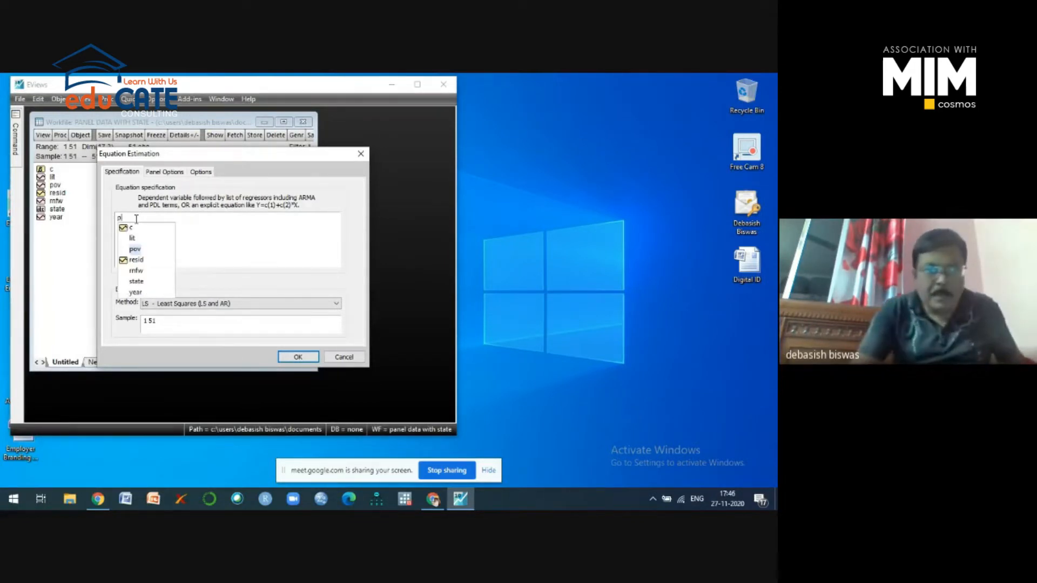
click(135, 249)
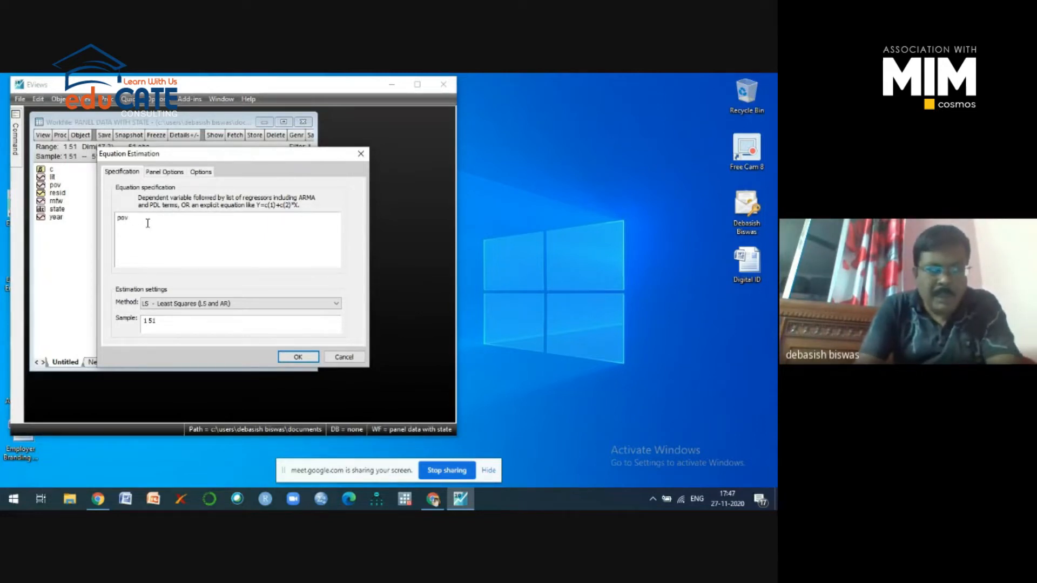
text(c)
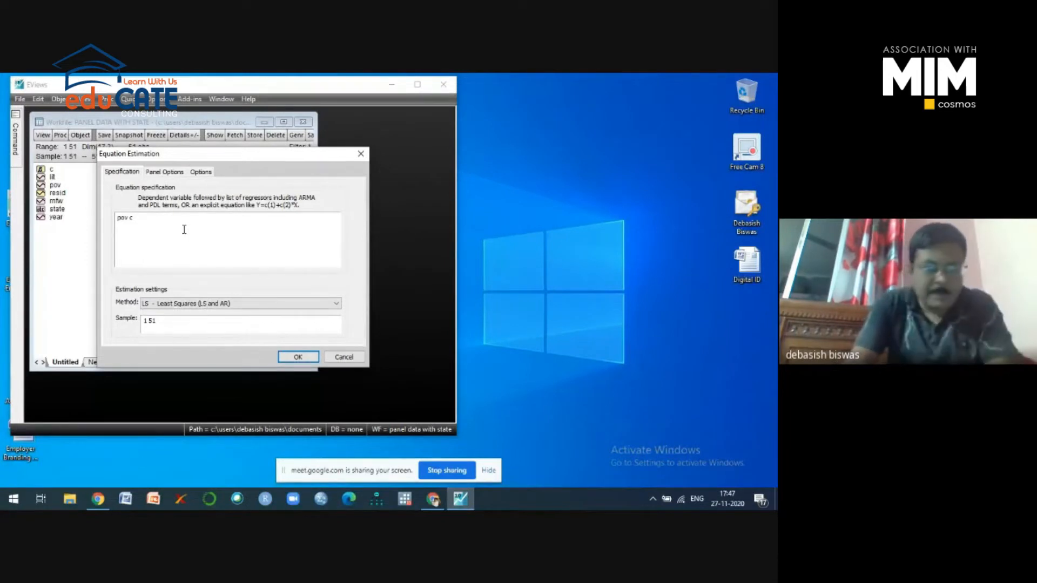
double_click(132, 219)
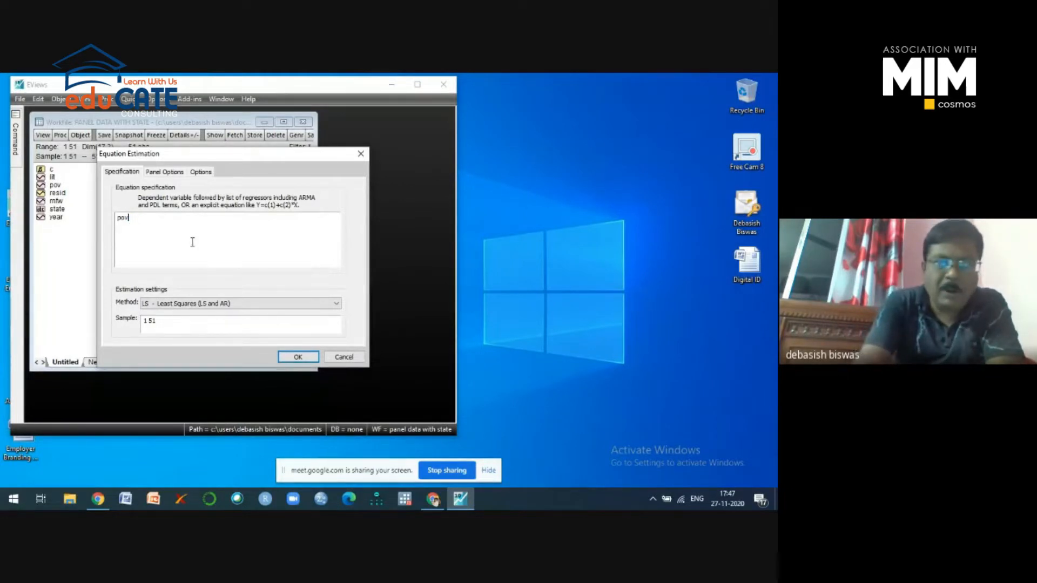
key(Escape)
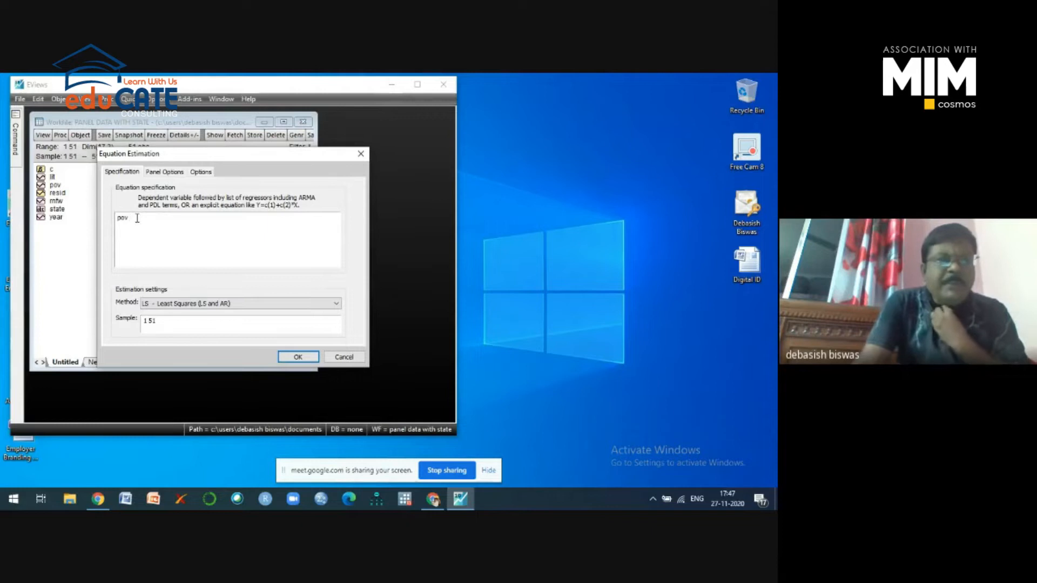
- Add lit and rnfw as regressors without a constant, estimate by least squares, and maximize the equation output window
text(l)
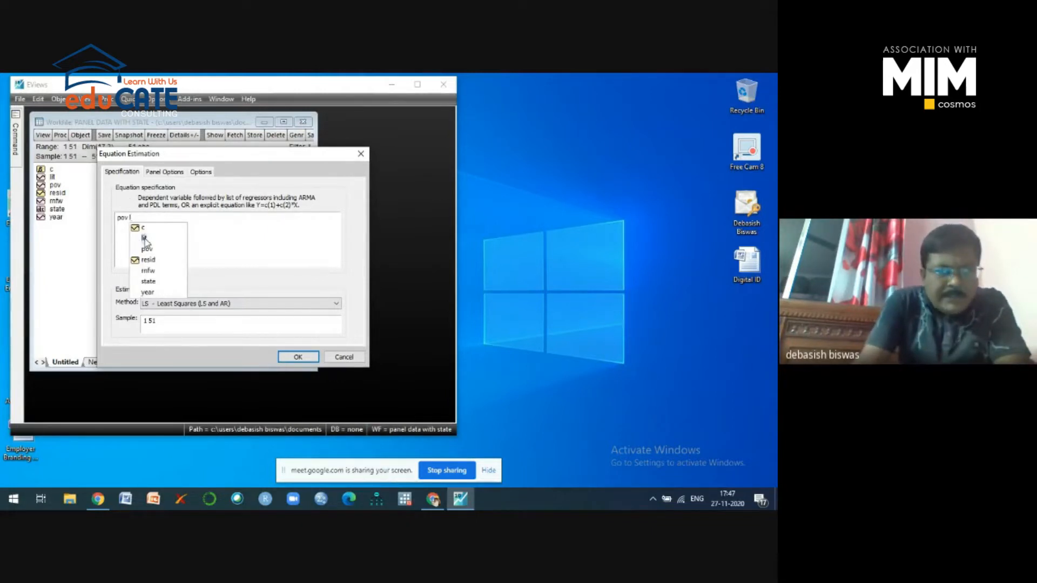
click(144, 238)
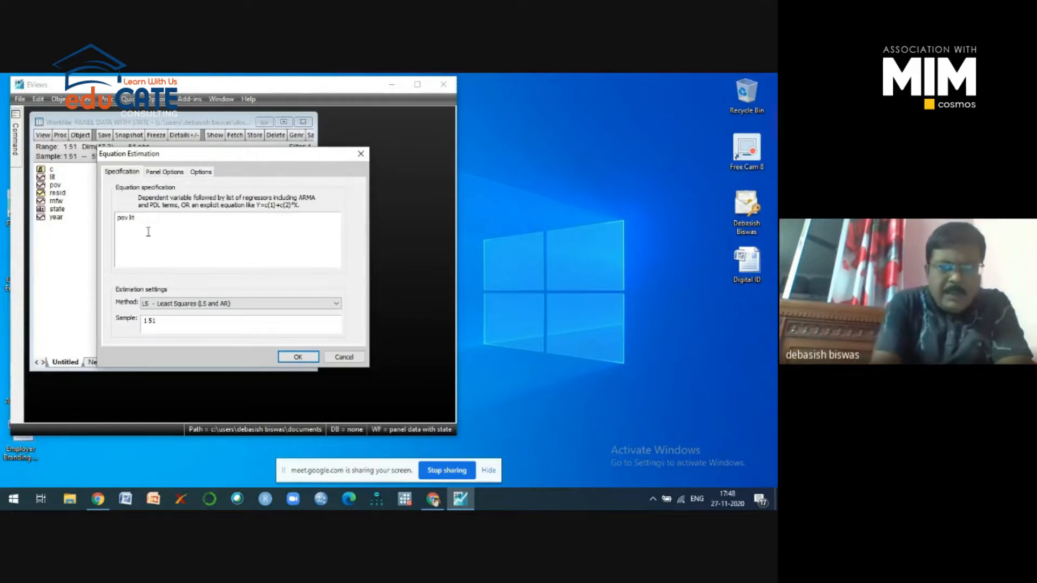
text(r)
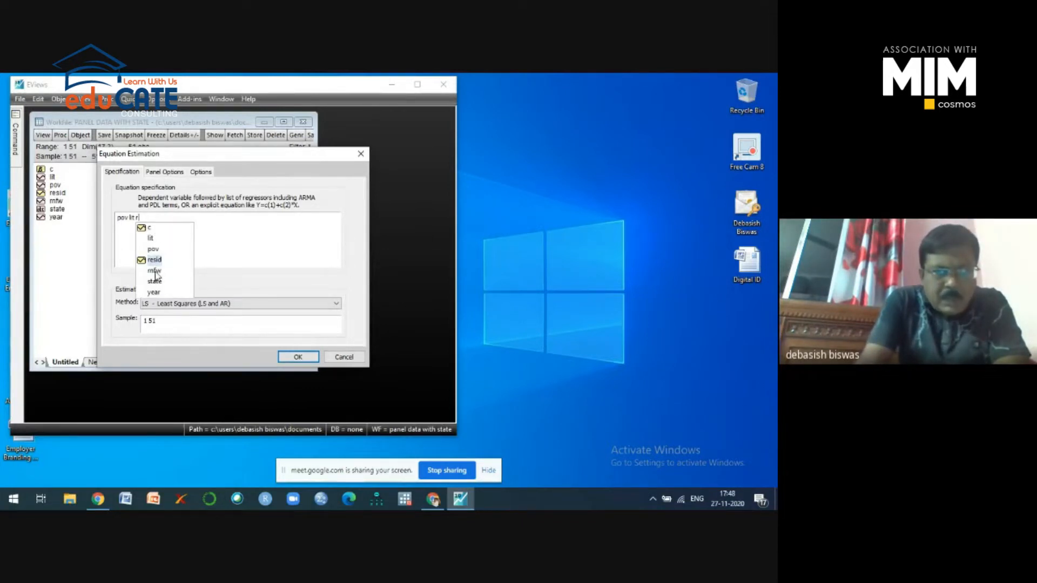
click(155, 271)
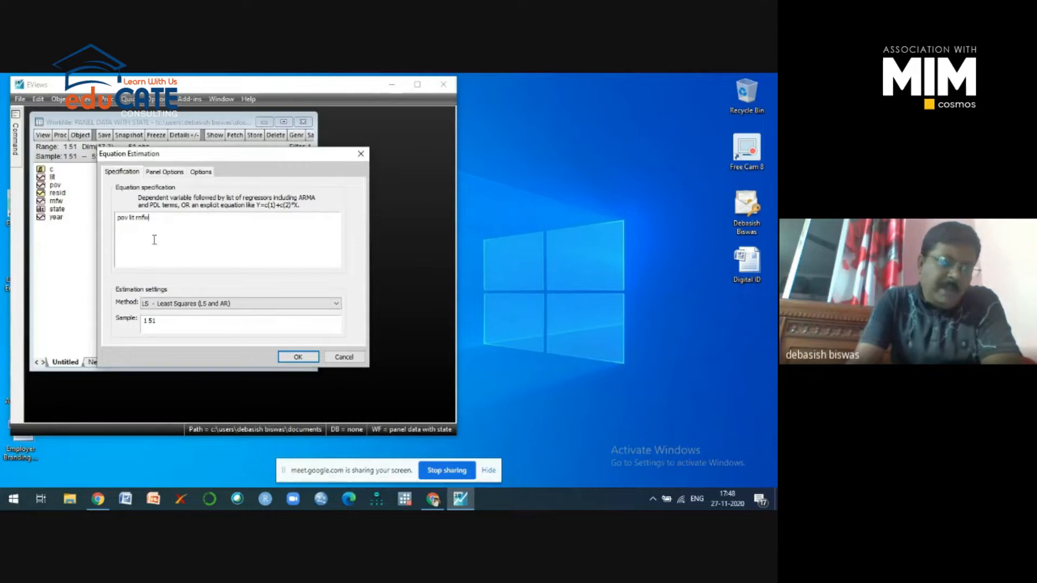
drag(151, 221, 133, 223)
click(189, 253)
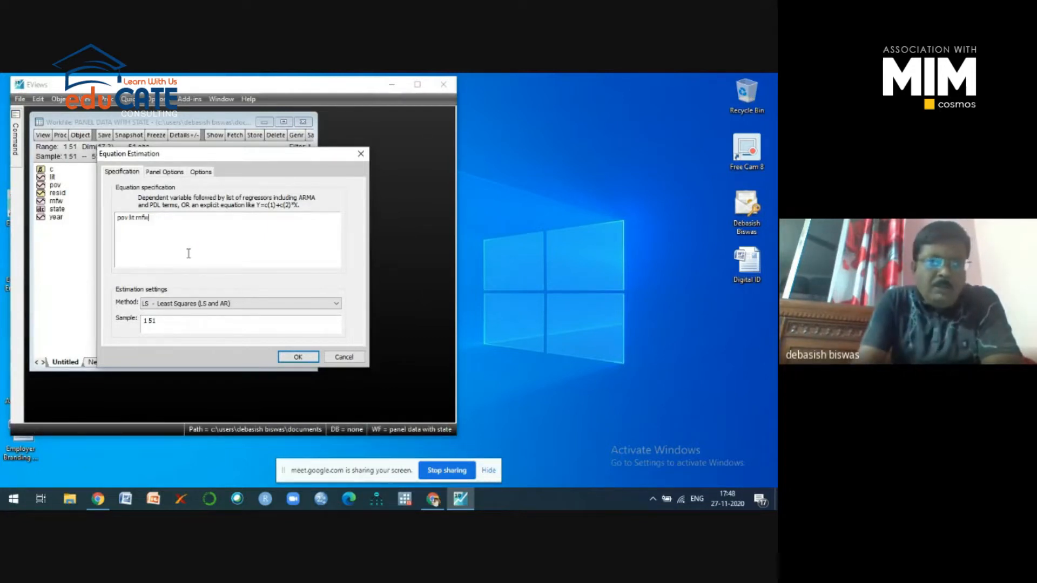
click(298, 358)
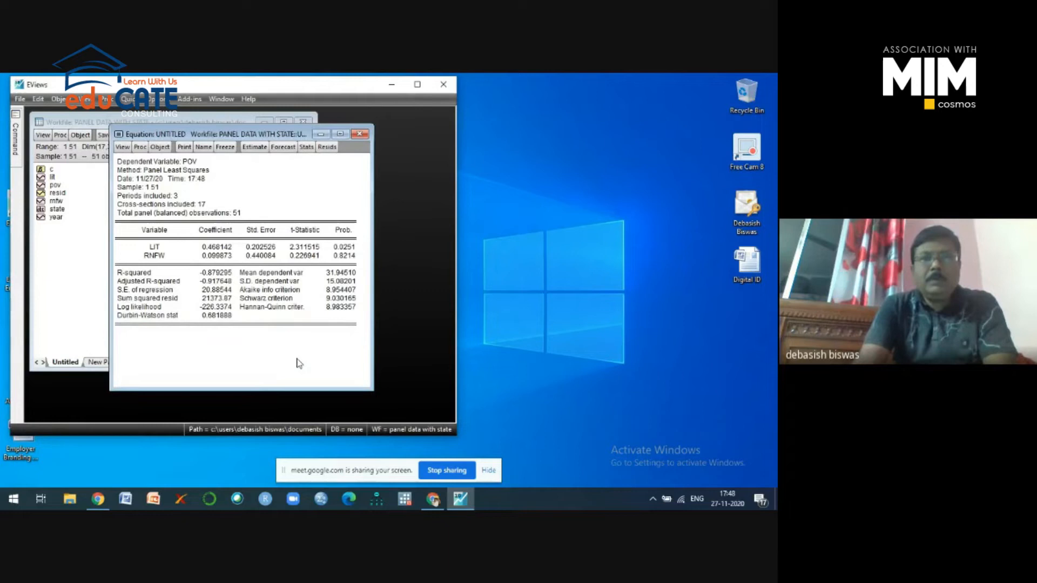
click(340, 135)
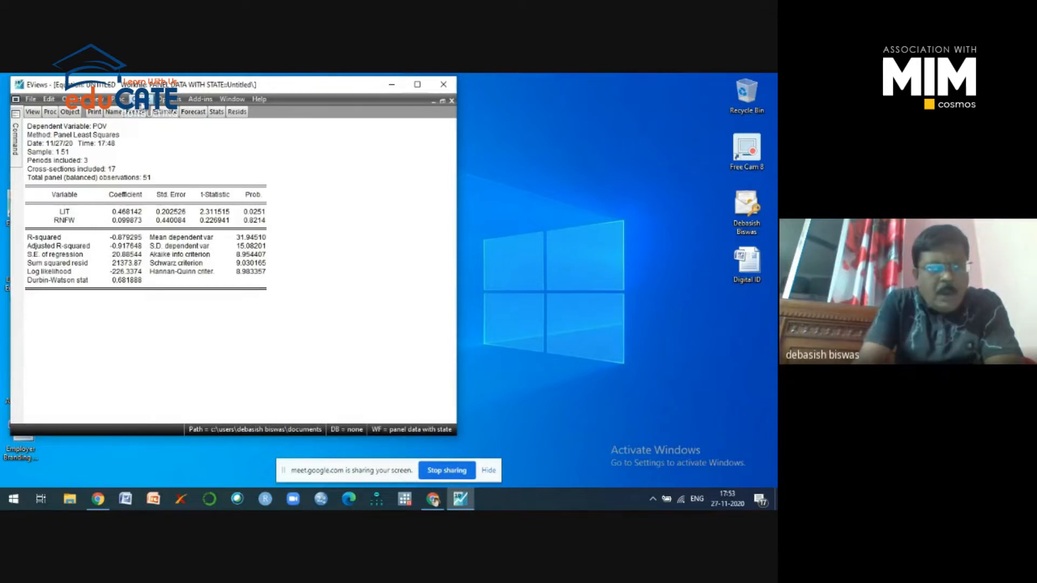
click(172, 113)
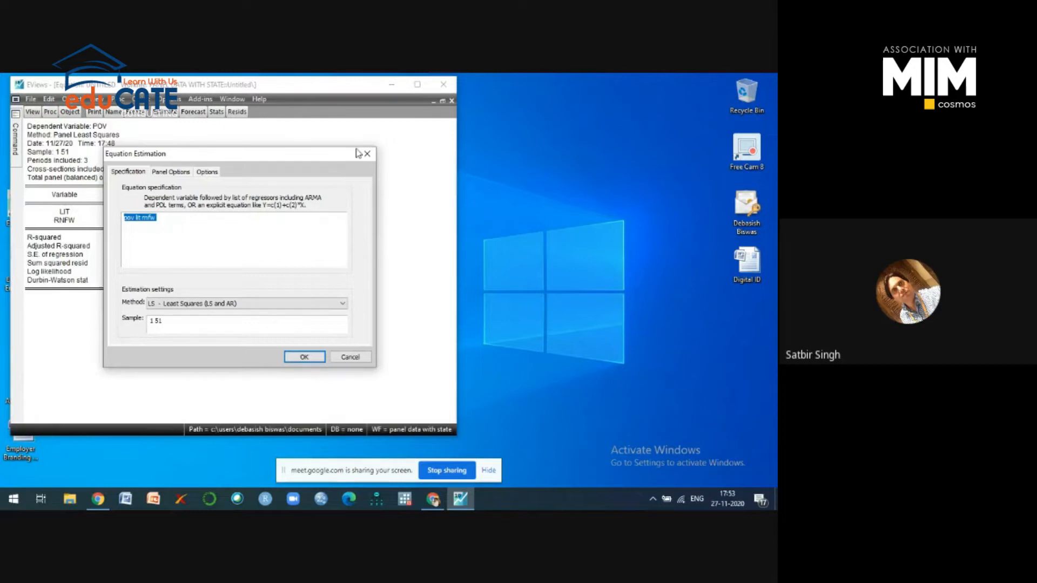
click(198, 232)
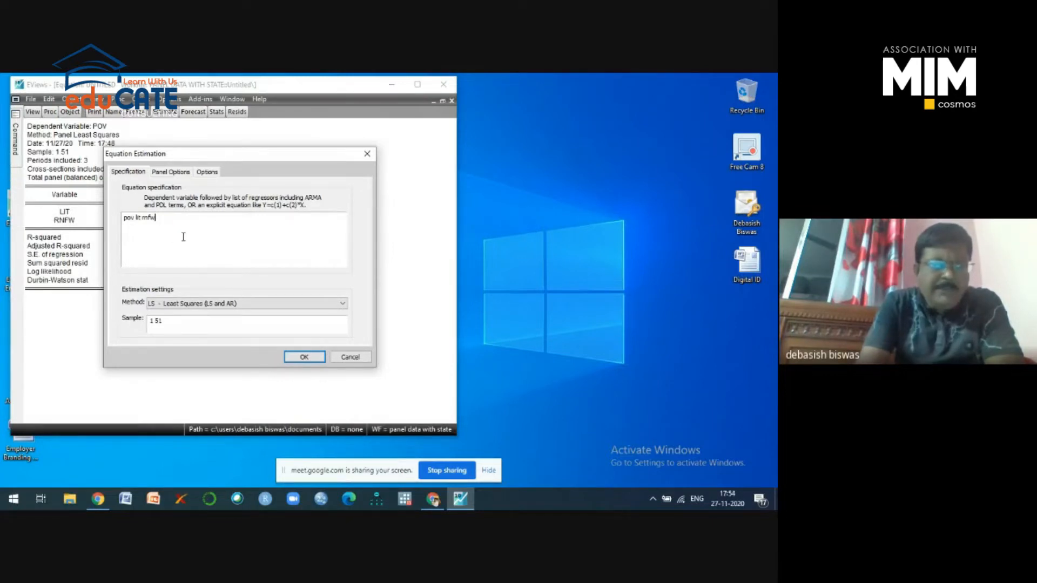
click(366, 155)
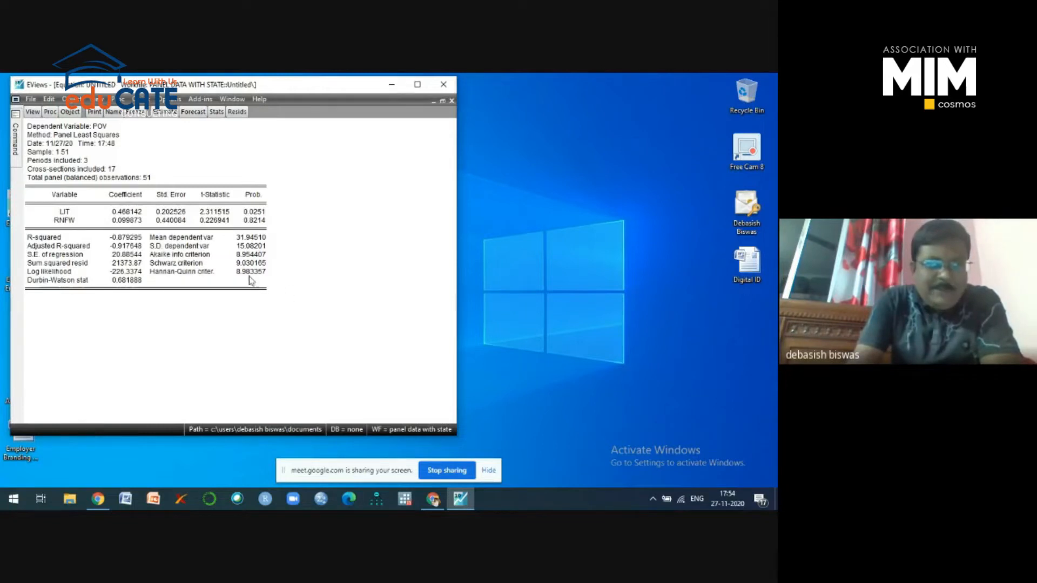
- Add the constant c before lit in the current equation's specification and re-estimate it as pov c lit rnfw
click(162, 114)
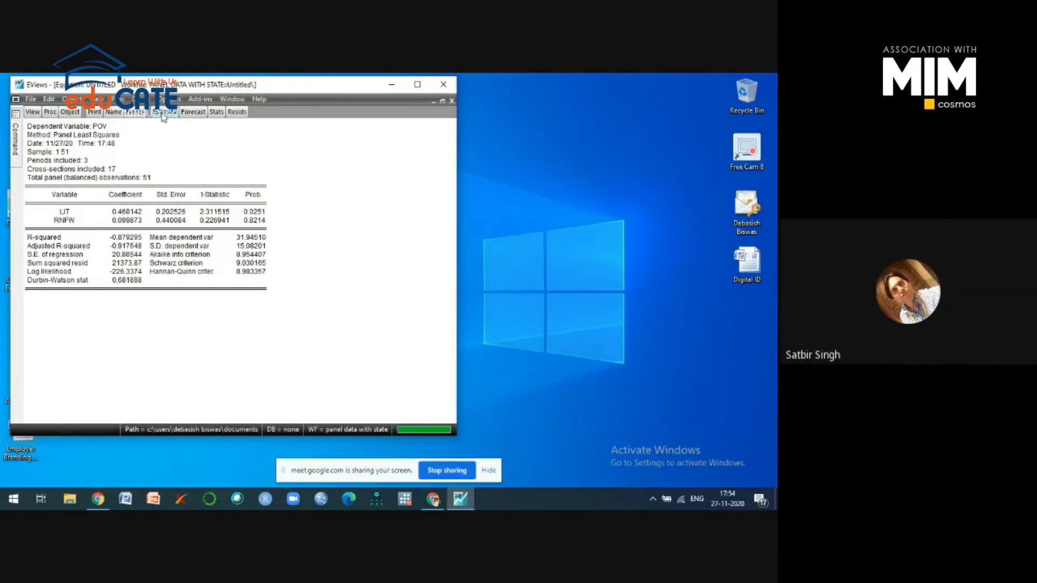
click(186, 237)
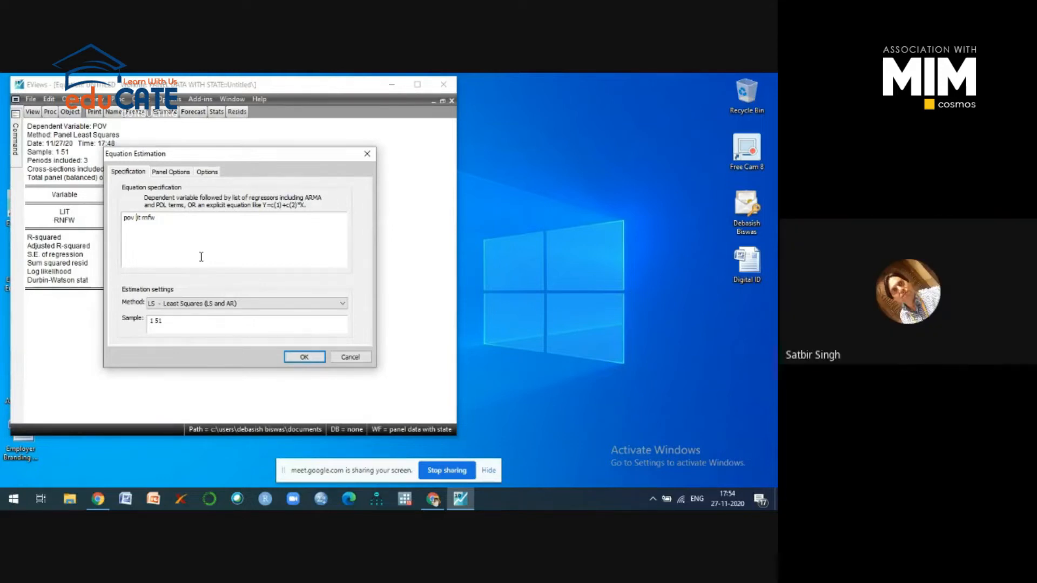
text(d)
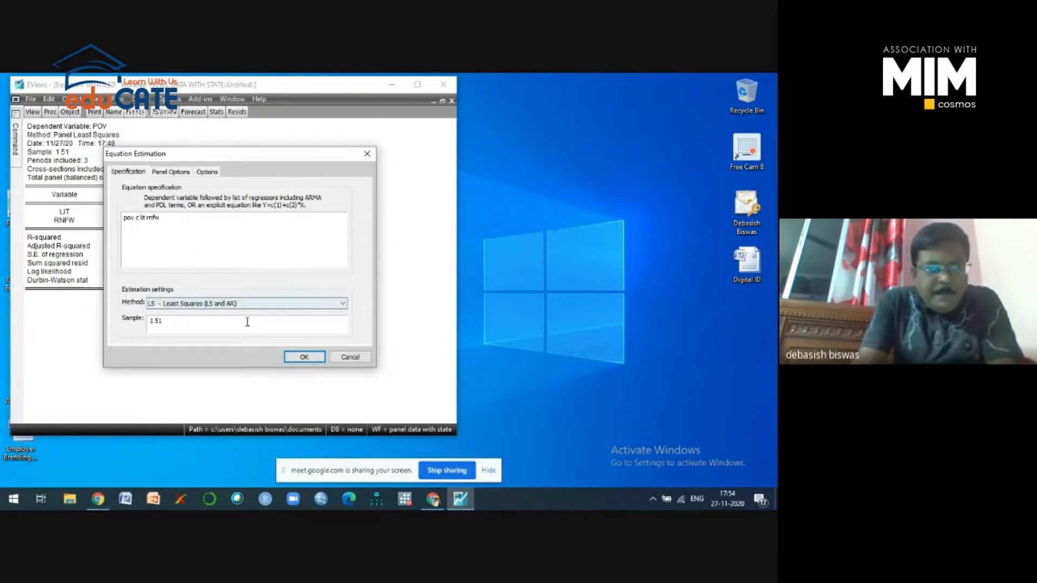
click(306, 357)
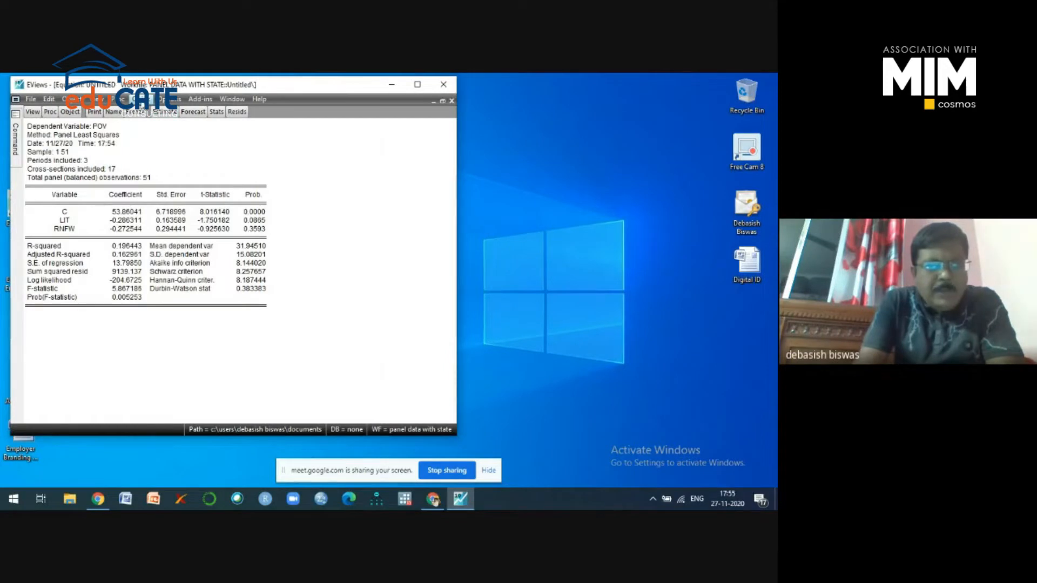
click(140, 98)
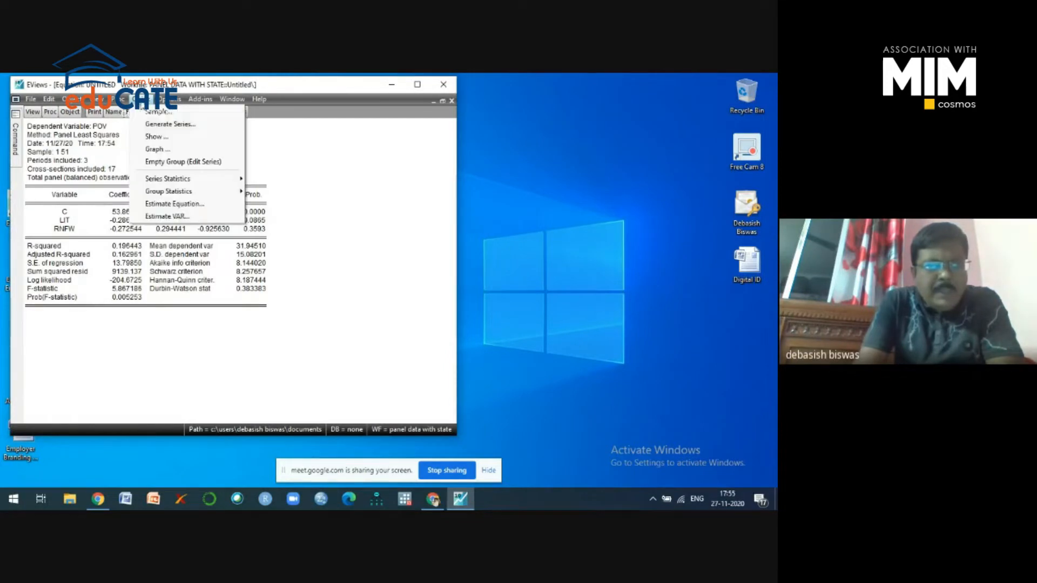
click(192, 204)
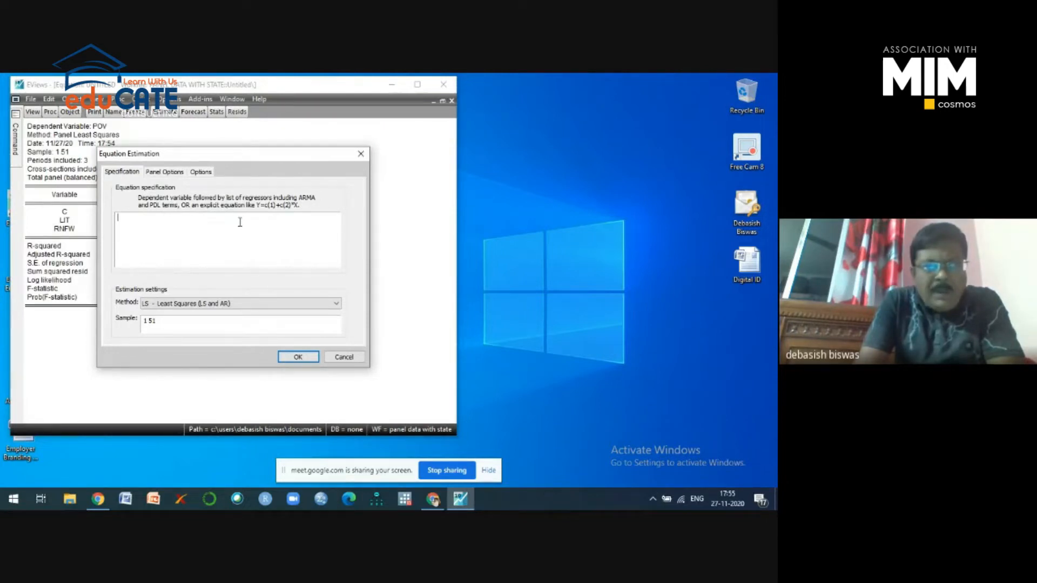
click(361, 156)
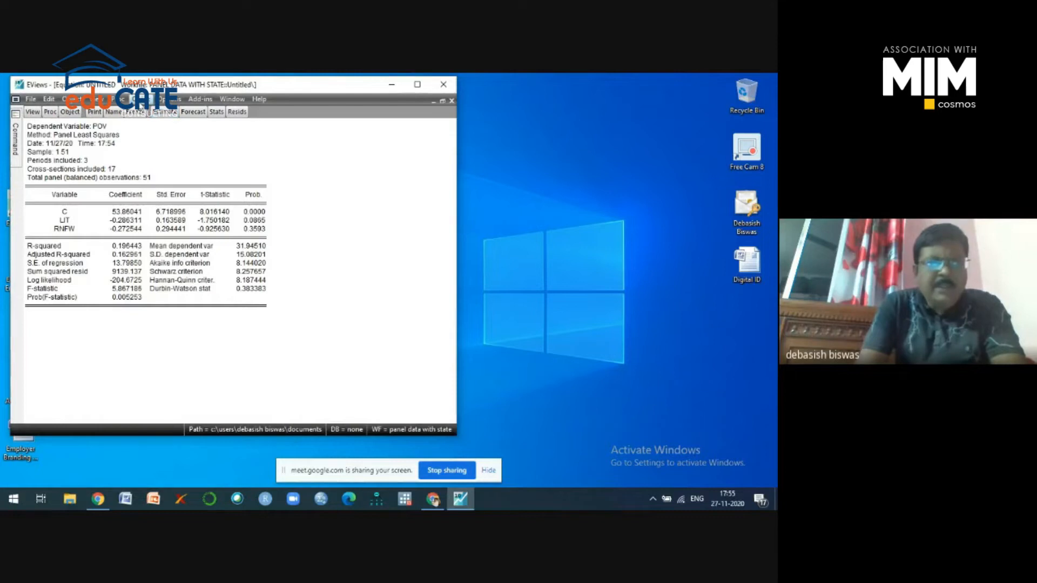
- Estimate a new least squares equation specified as pov c rnfw lit, deleting the previous untitled equation
click(138, 100)
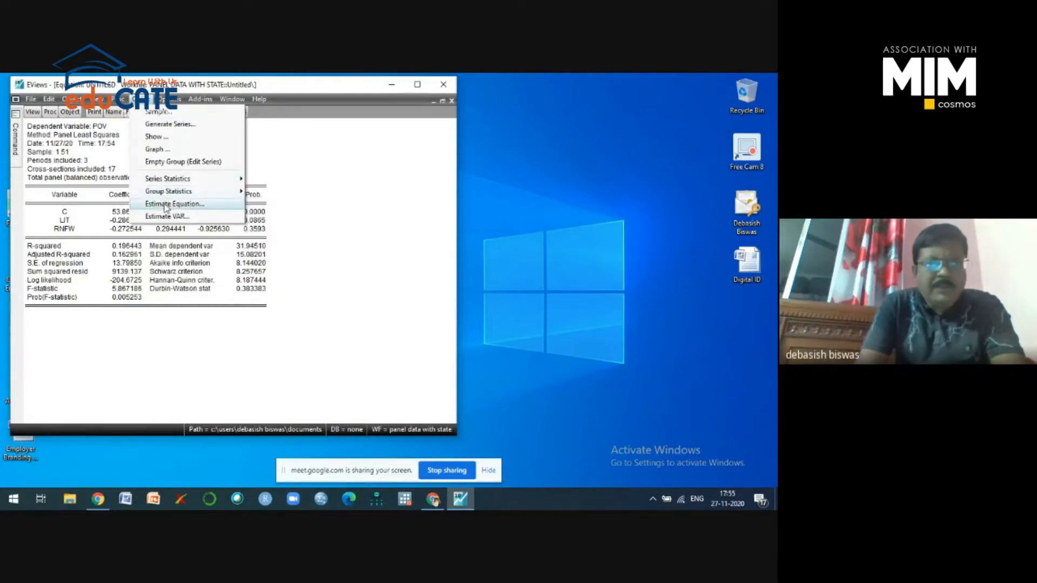
click(166, 205)
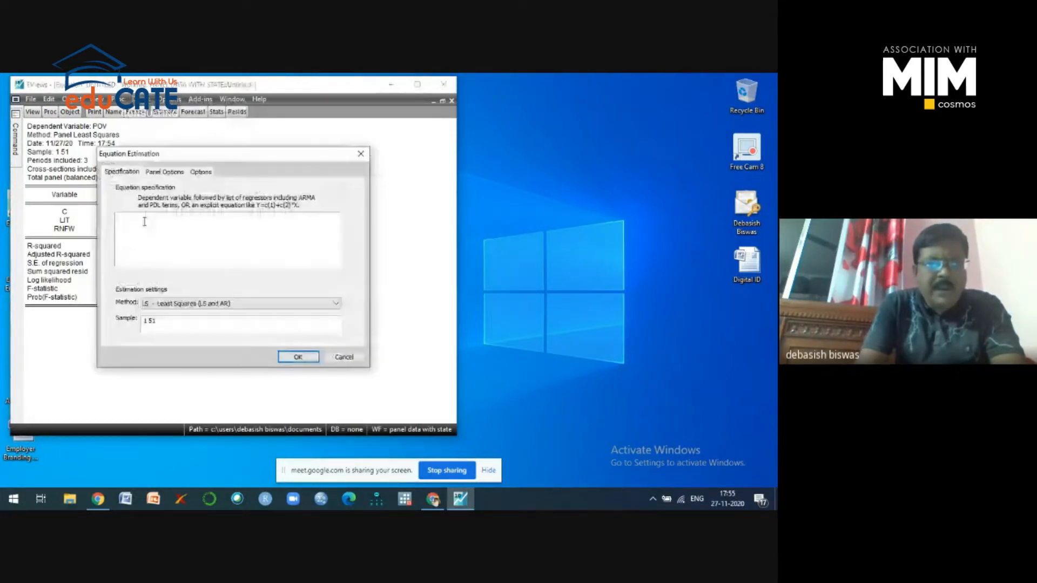
text(pov)
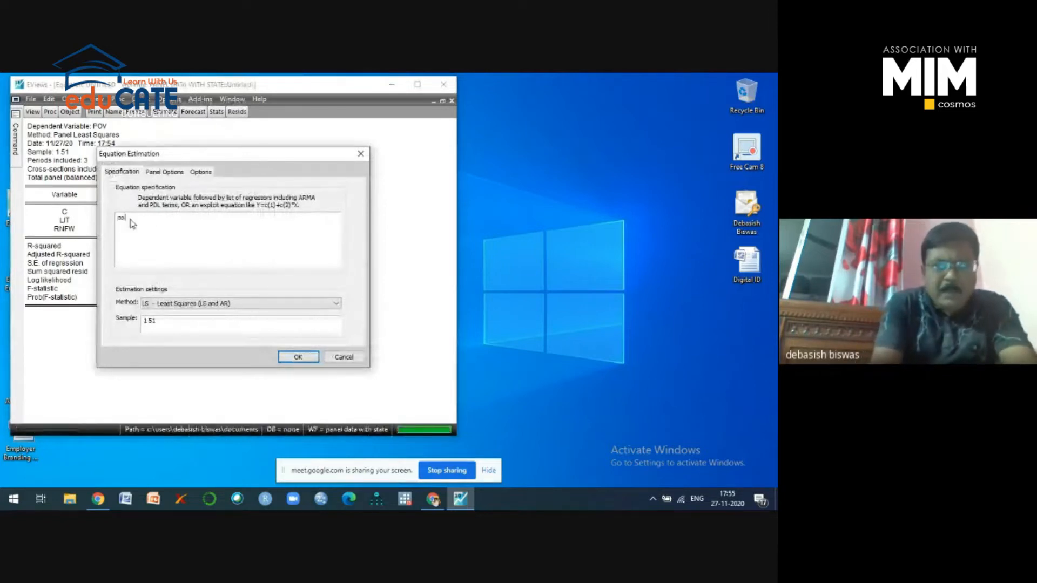
text( c r)
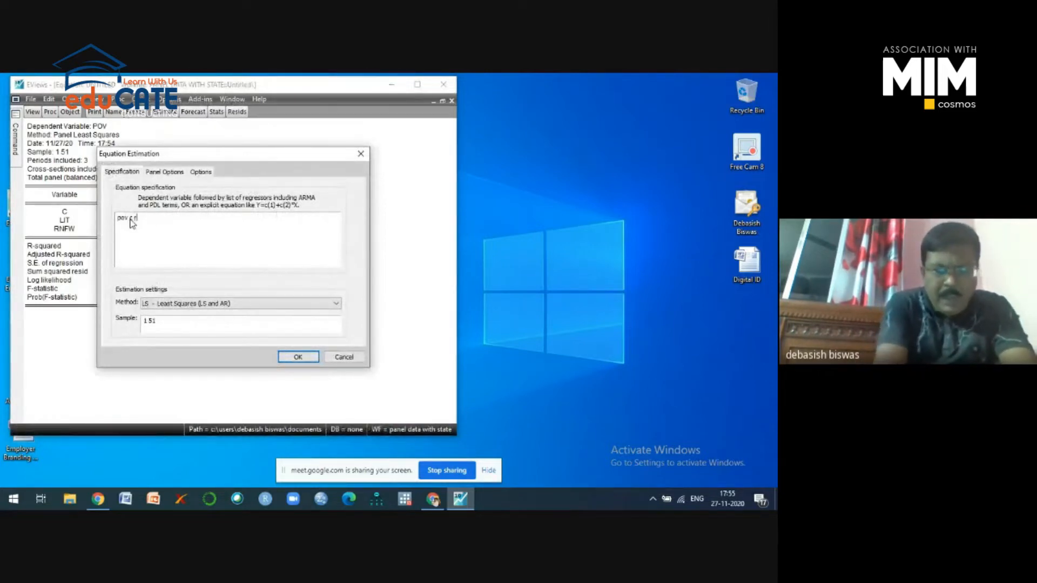
text(nfw li)
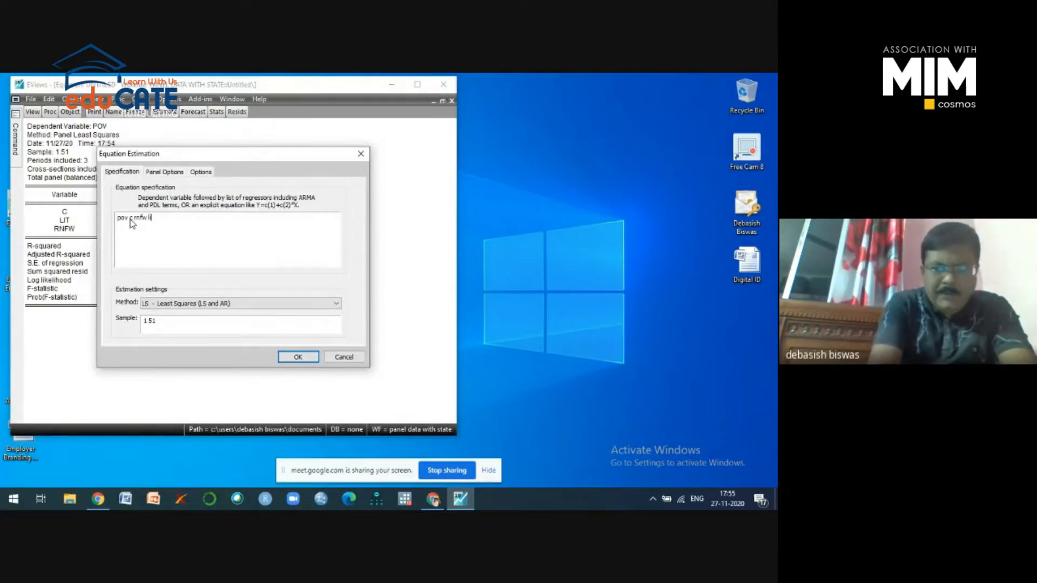
text(t)
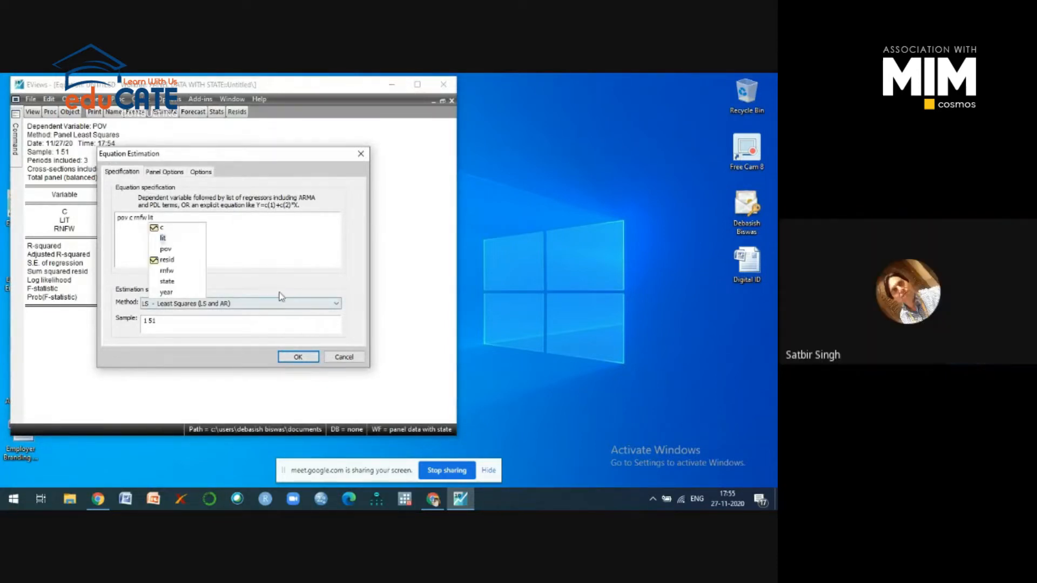
click(269, 262)
click(297, 357)
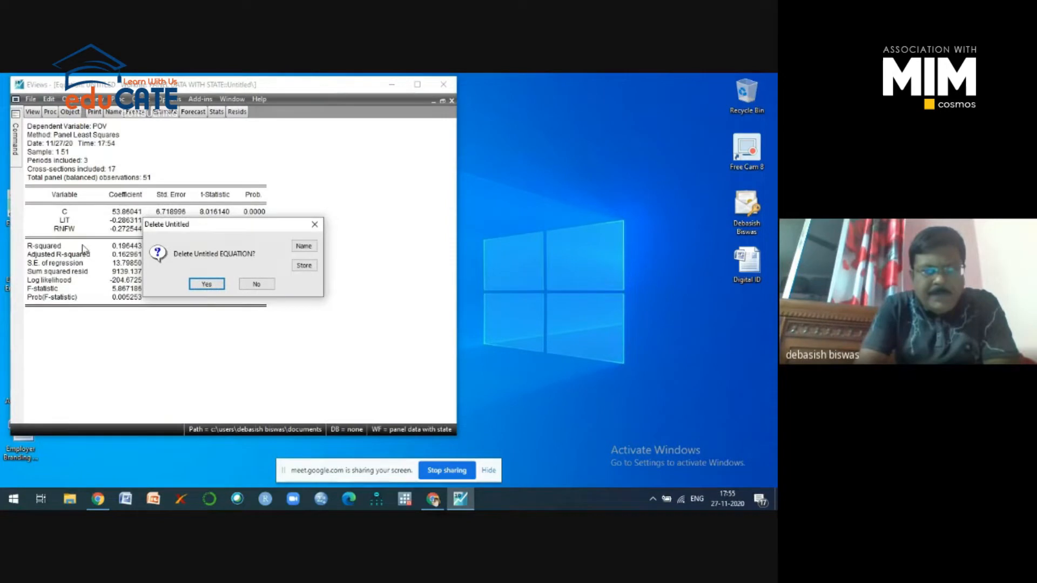
click(208, 284)
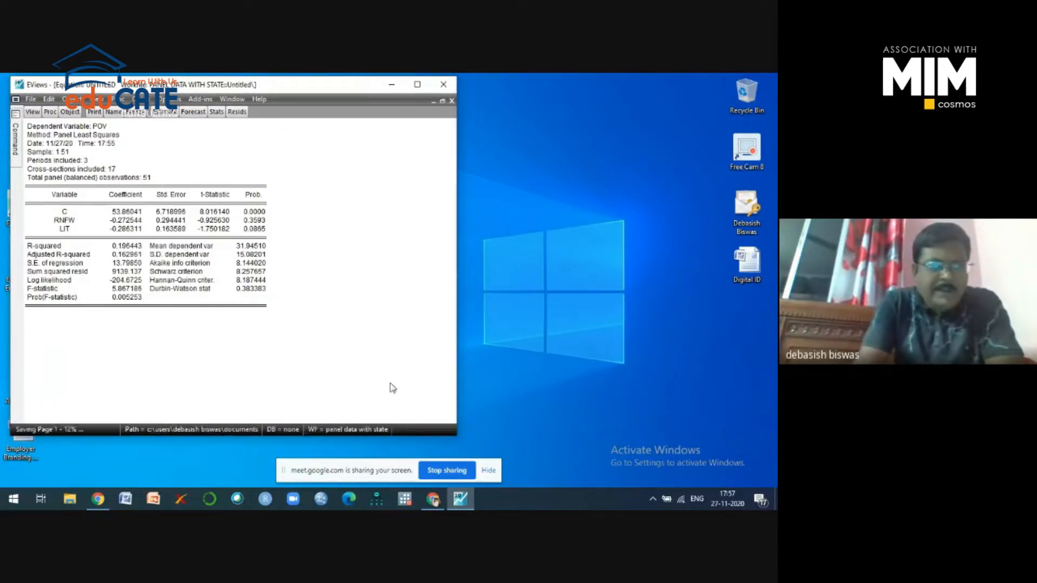
- Re-estimate the equation pov c rnfw lit by least squares with fixed cross-section effects and no period effects
click(161, 114)
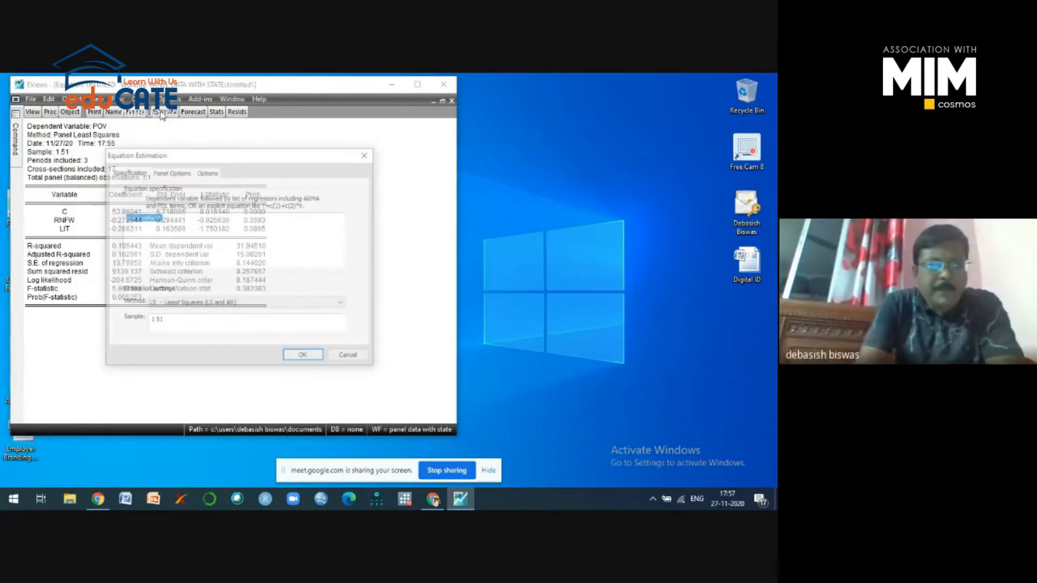
click(122, 224)
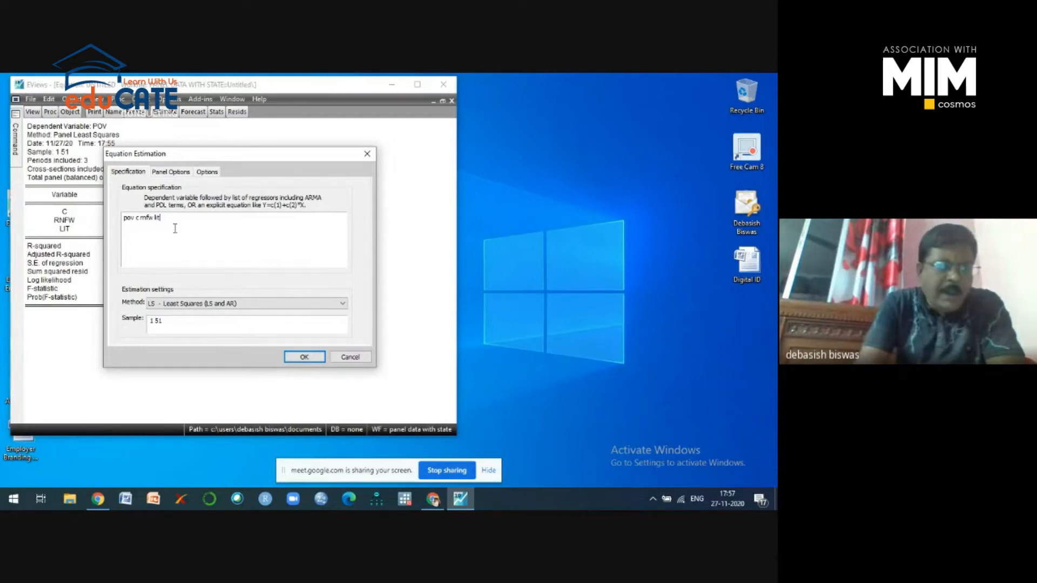
key(Return)
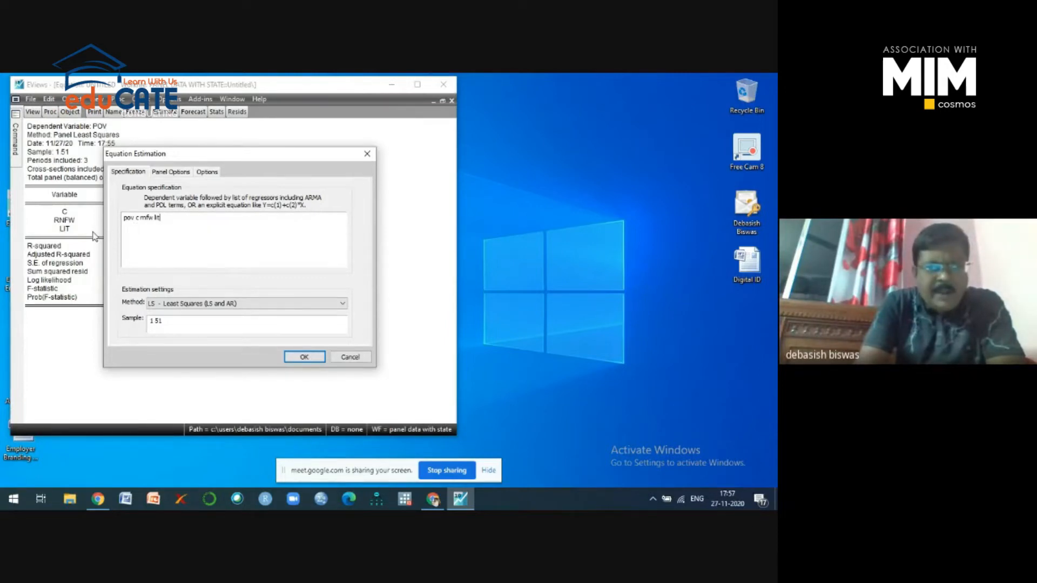
drag(167, 218, 123, 218)
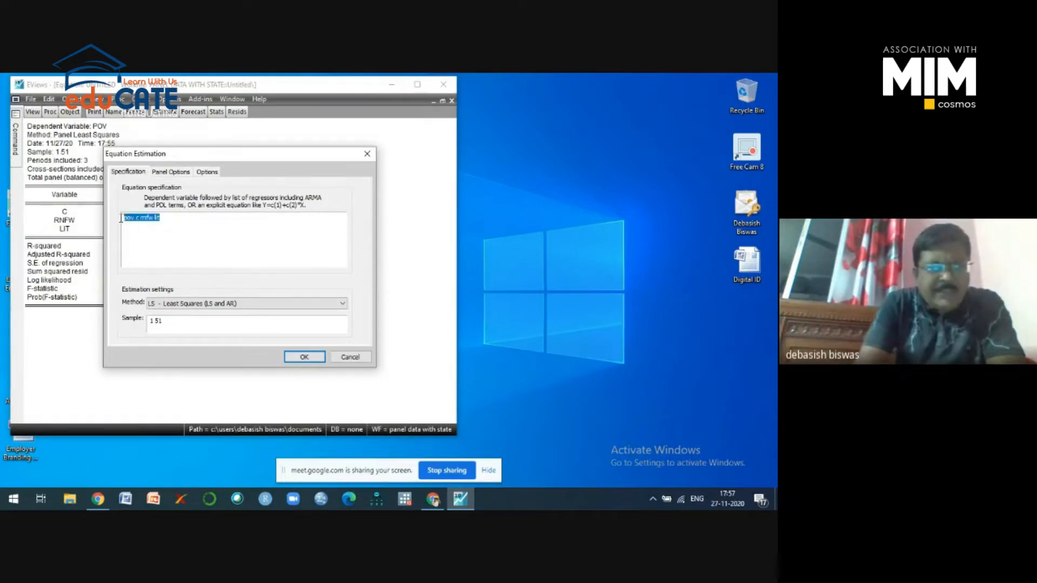
click(178, 230)
drag(165, 219, 127, 222)
click(304, 361)
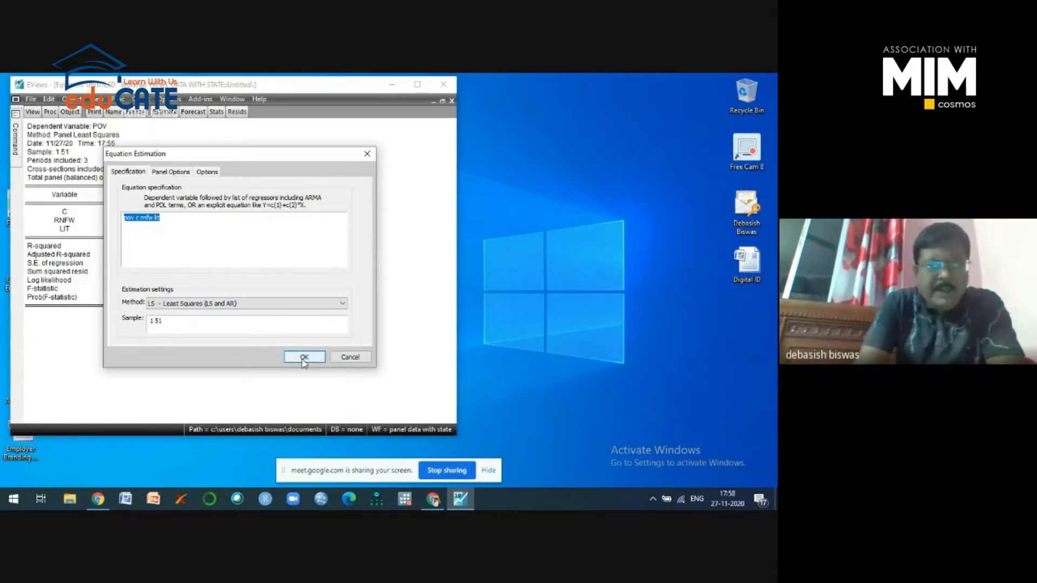
click(250, 254)
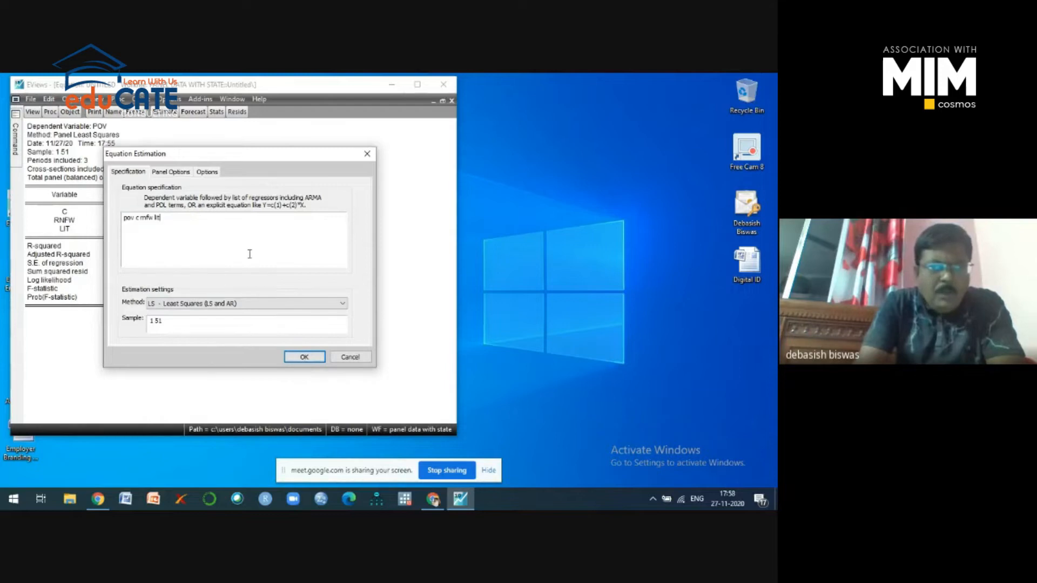
click(173, 172)
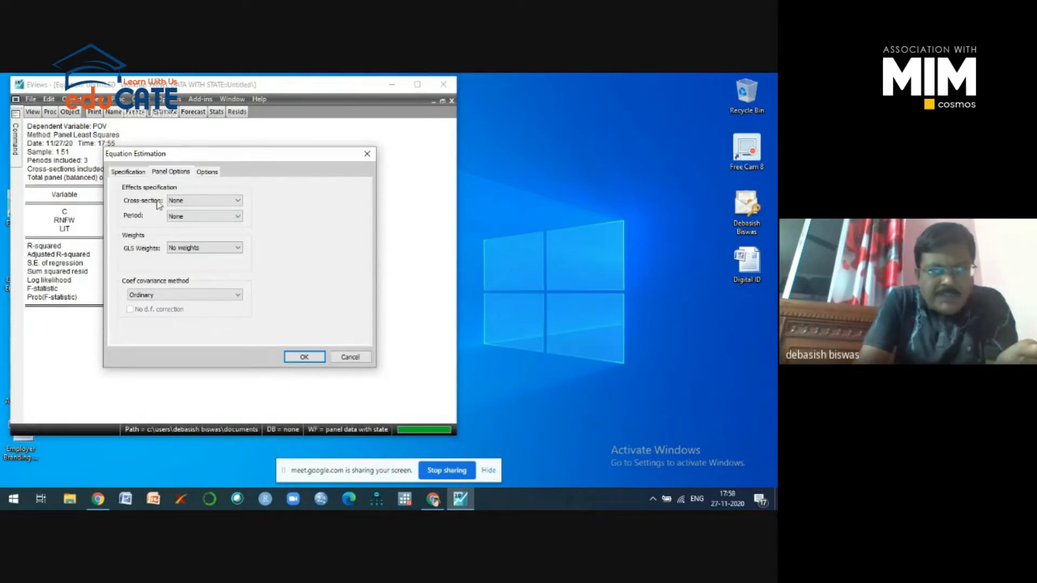
click(238, 203)
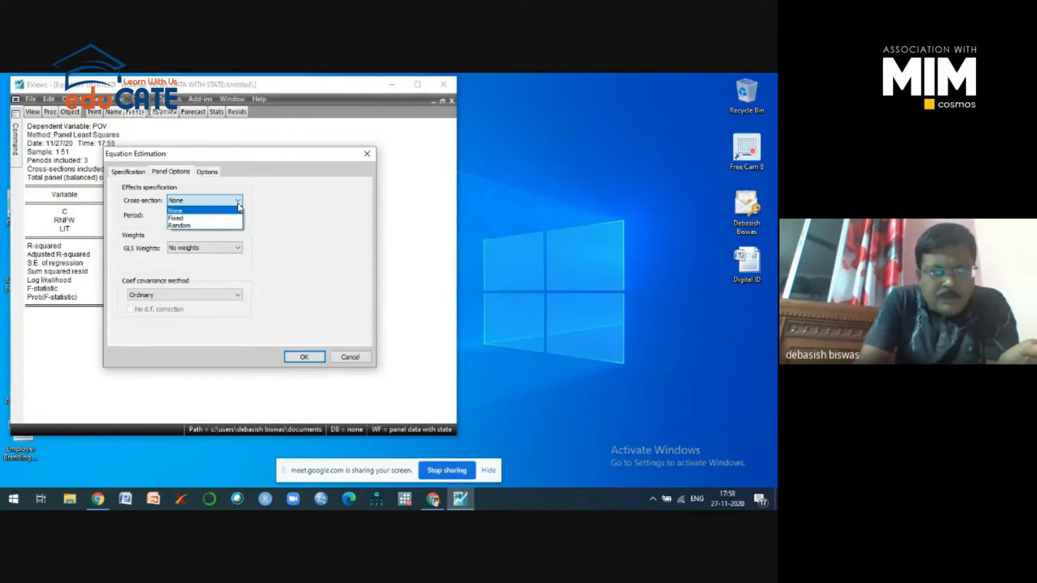
click(178, 219)
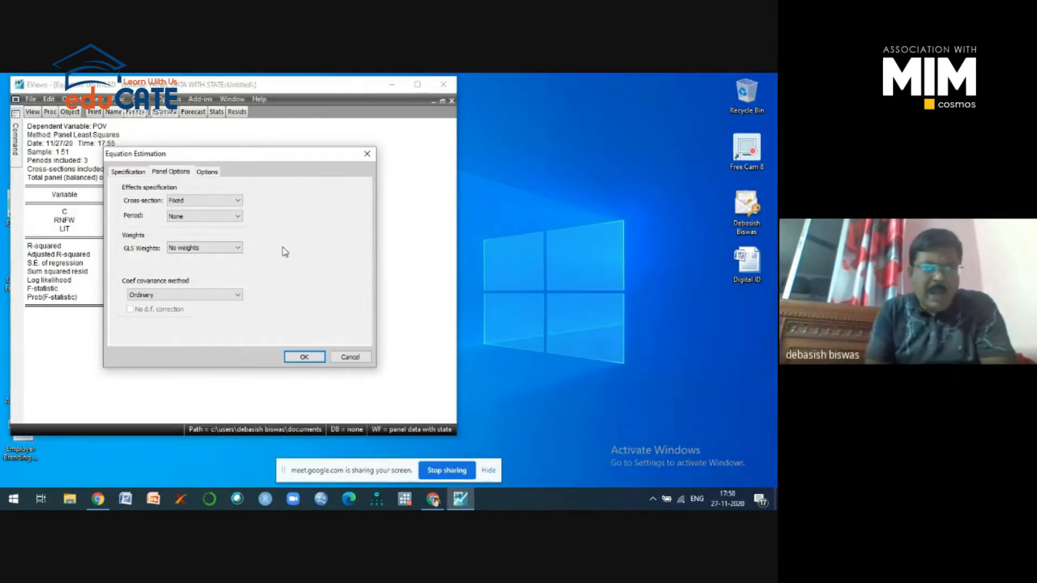
click(238, 202)
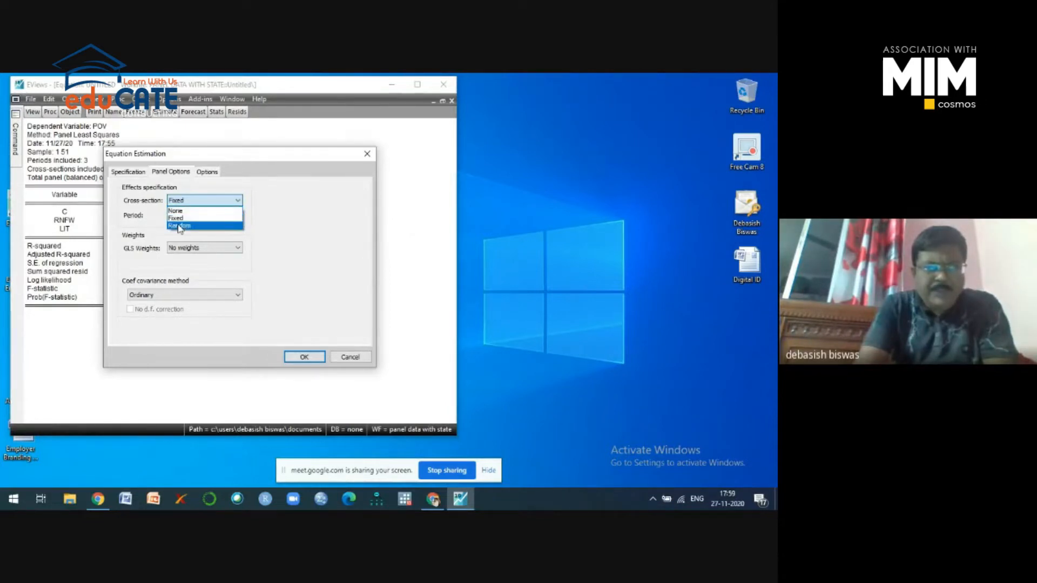
click(177, 218)
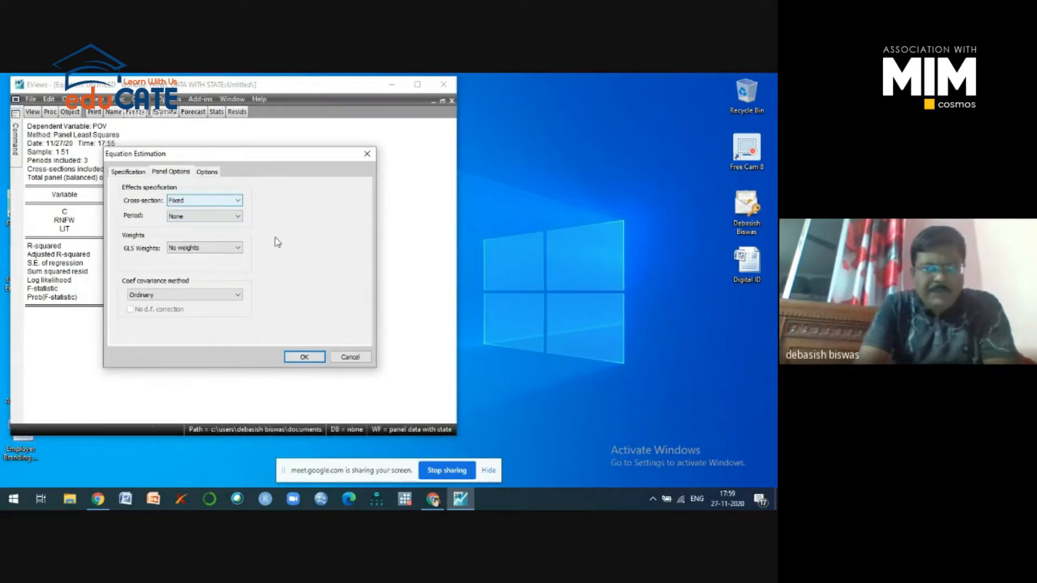
click(306, 358)
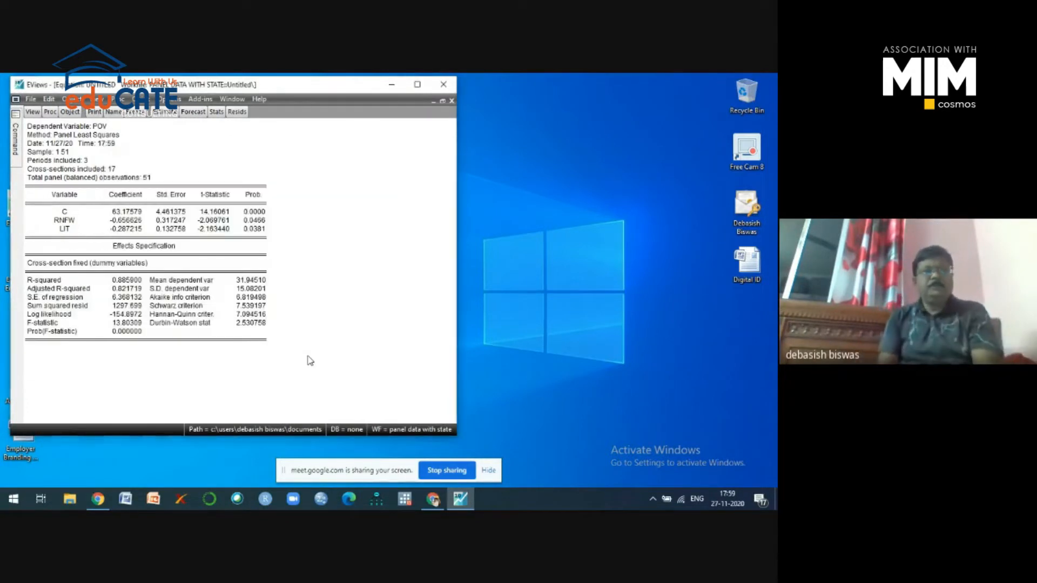
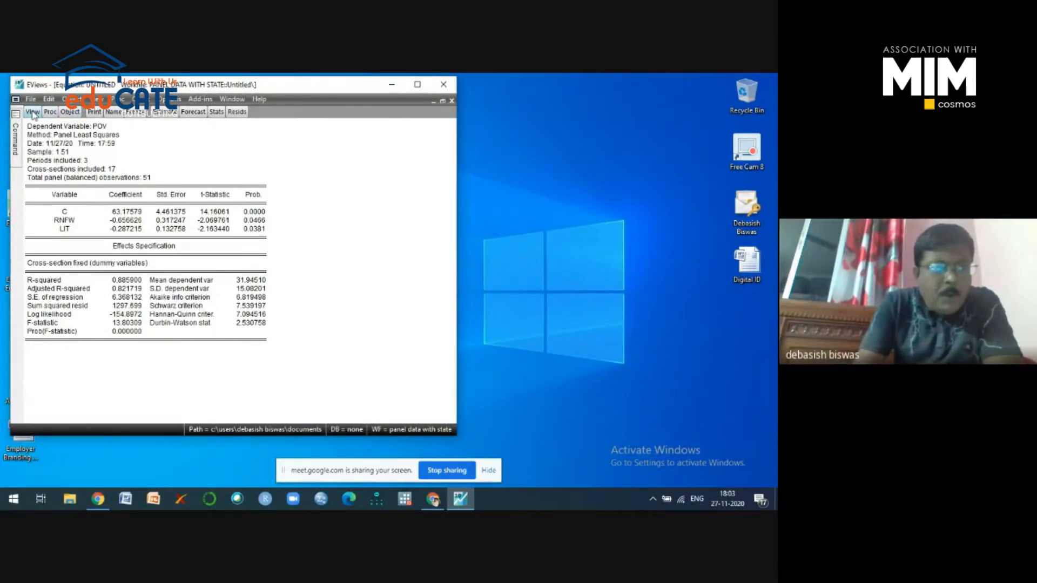
- Run the redundant fixed effects likelihood ratio test on the estimated equation
click(32, 112)
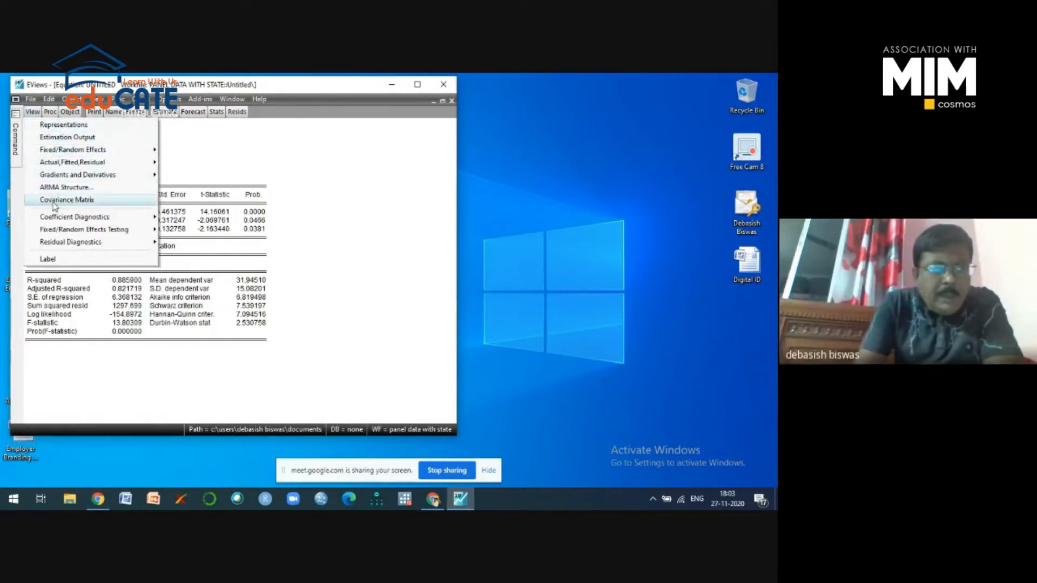
mouse_move(55, 232)
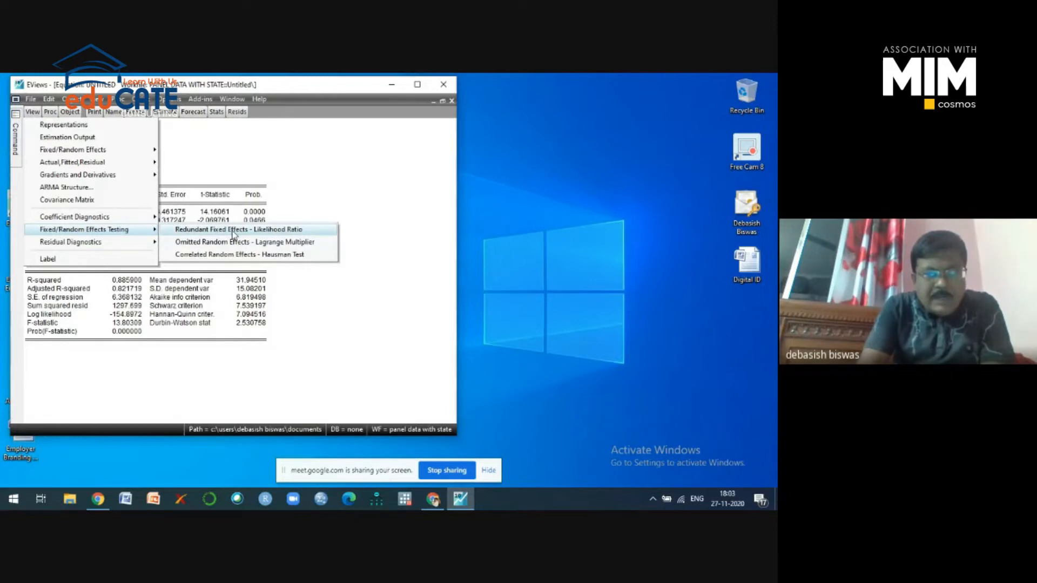
click(233, 235)
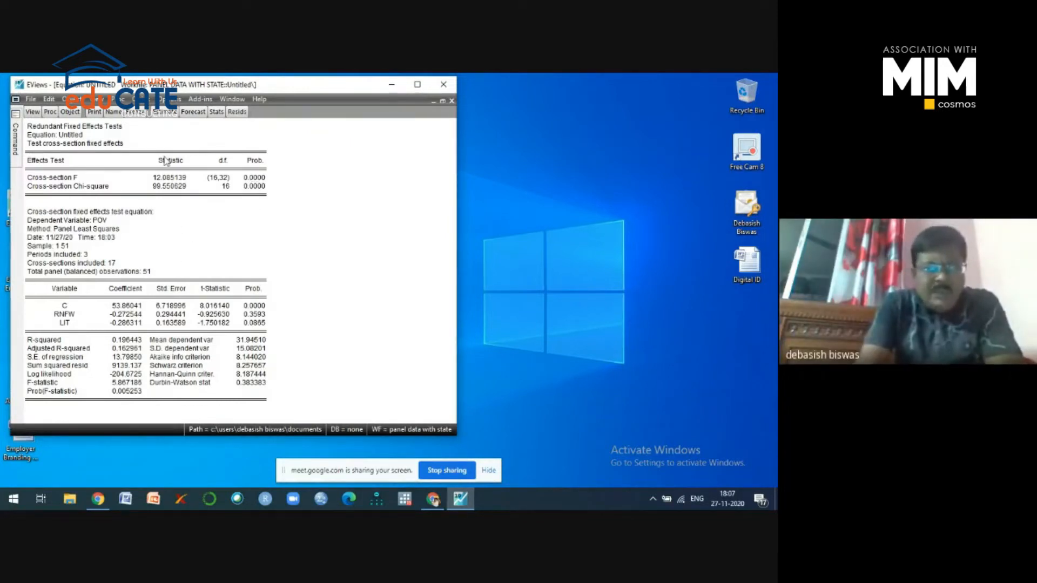
- Estimate the equation again with its cross-section effects kept fixed to bring back the regression output
click(164, 112)
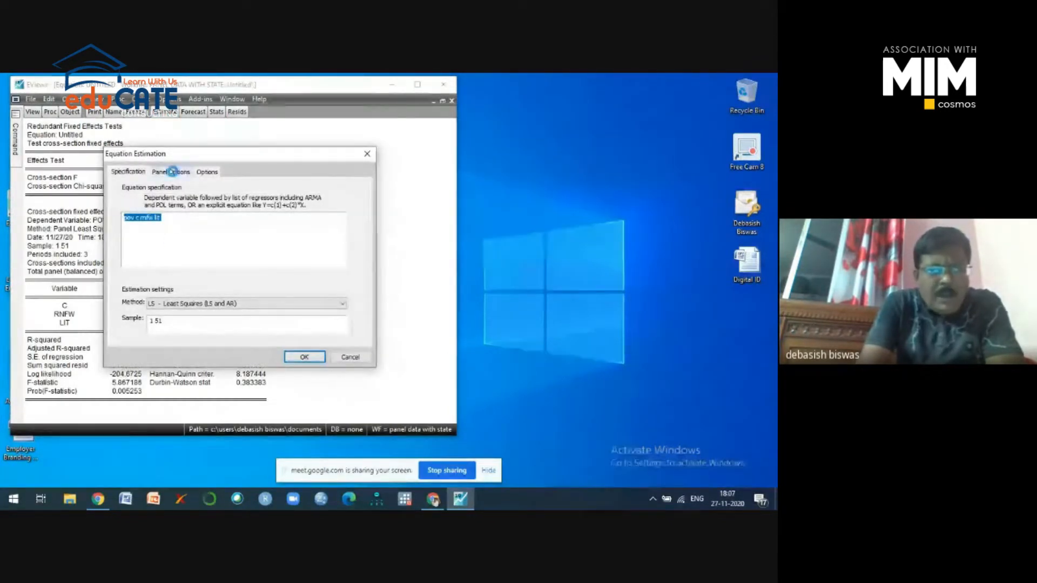
click(171, 171)
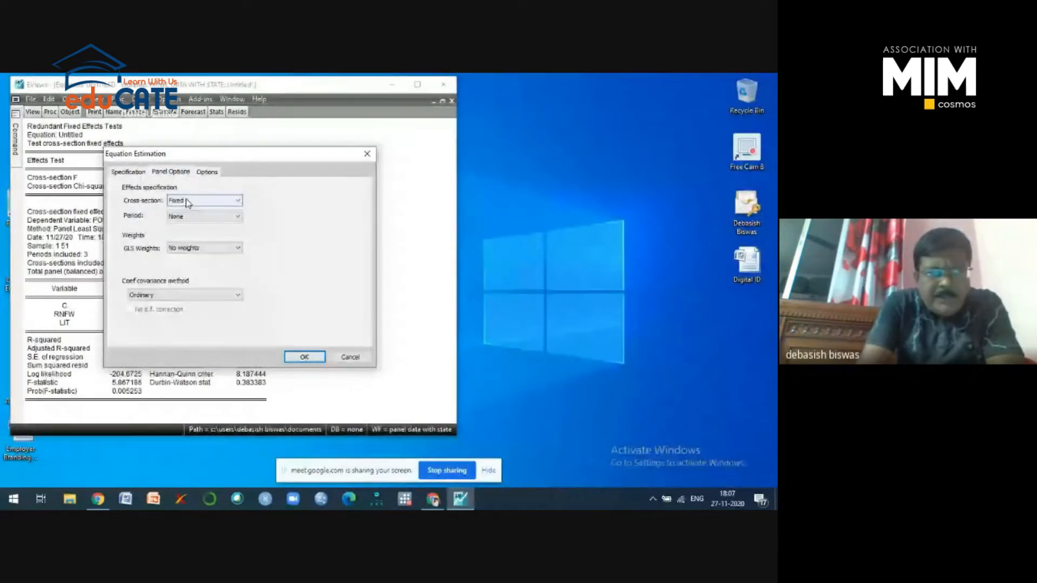
click(306, 357)
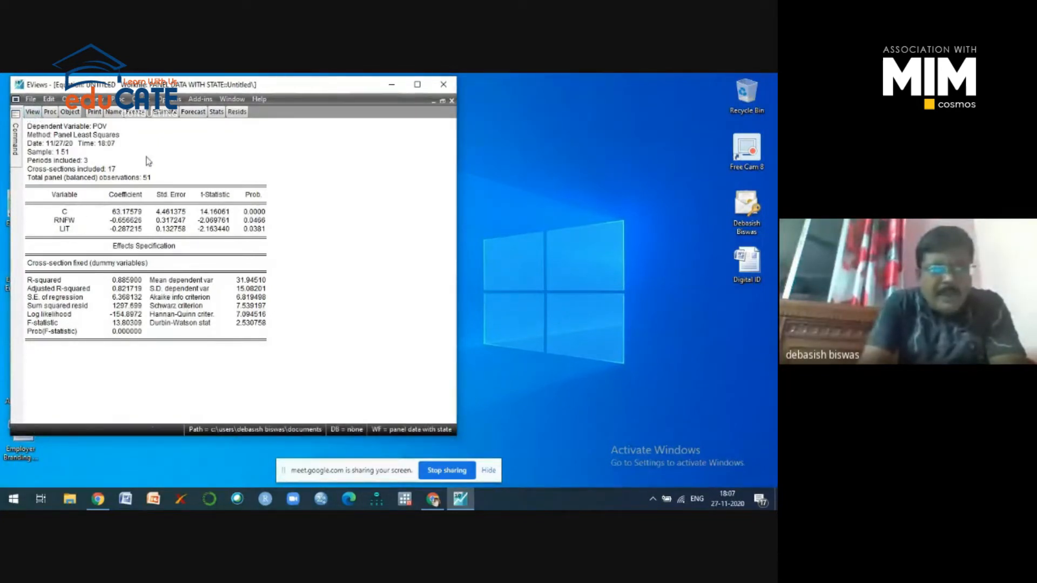
- Run the histogram normality test on the residuals of the fixed-effects equation
click(33, 112)
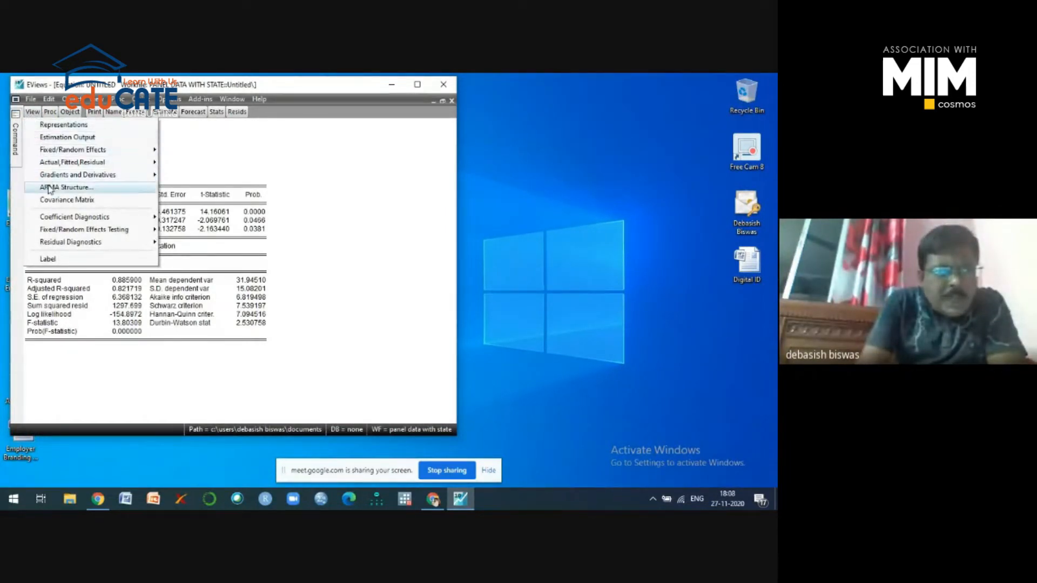
mouse_move(56, 244)
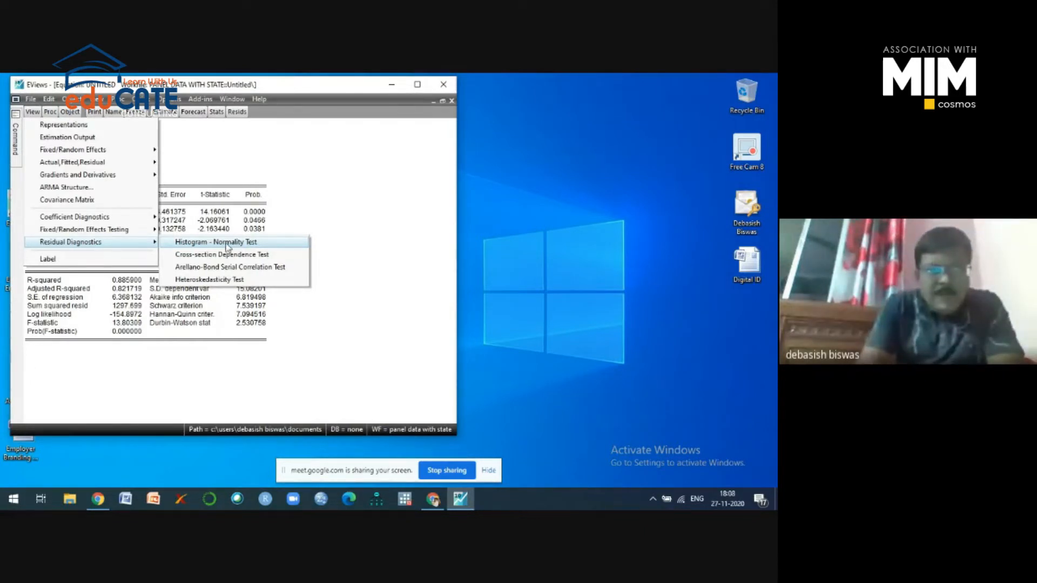
click(227, 246)
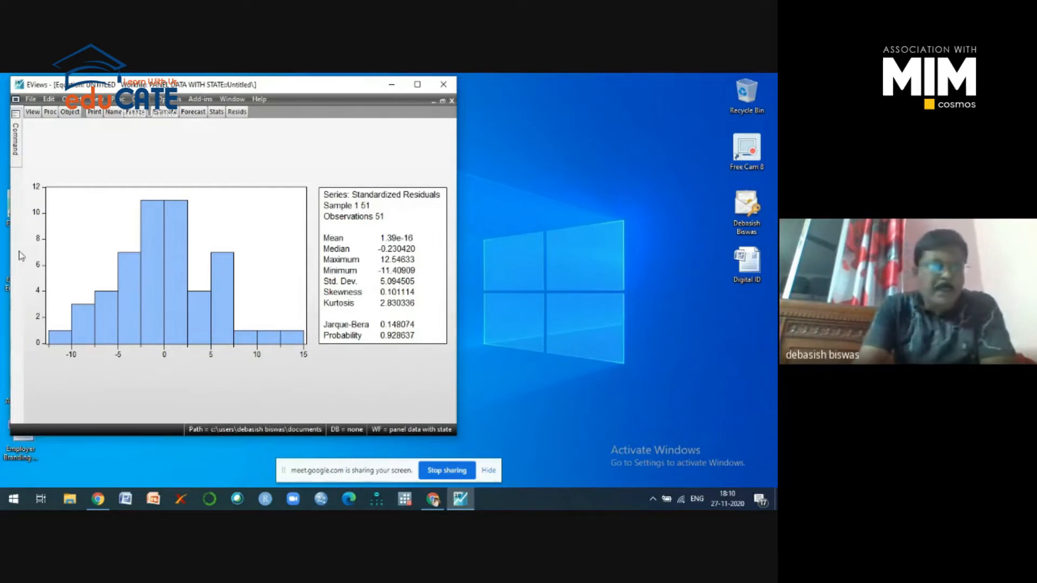
click(34, 113)
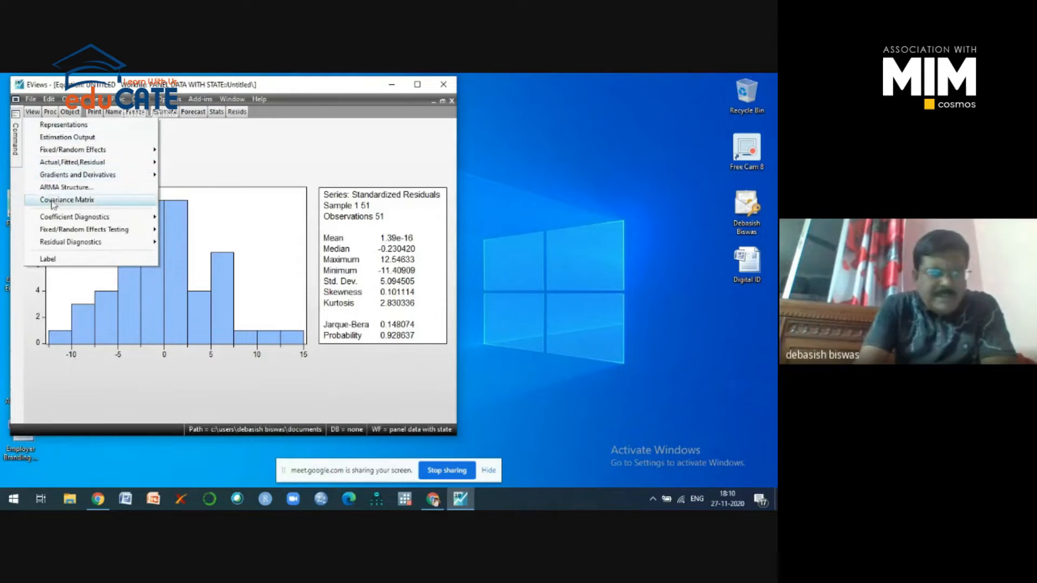
mouse_move(61, 231)
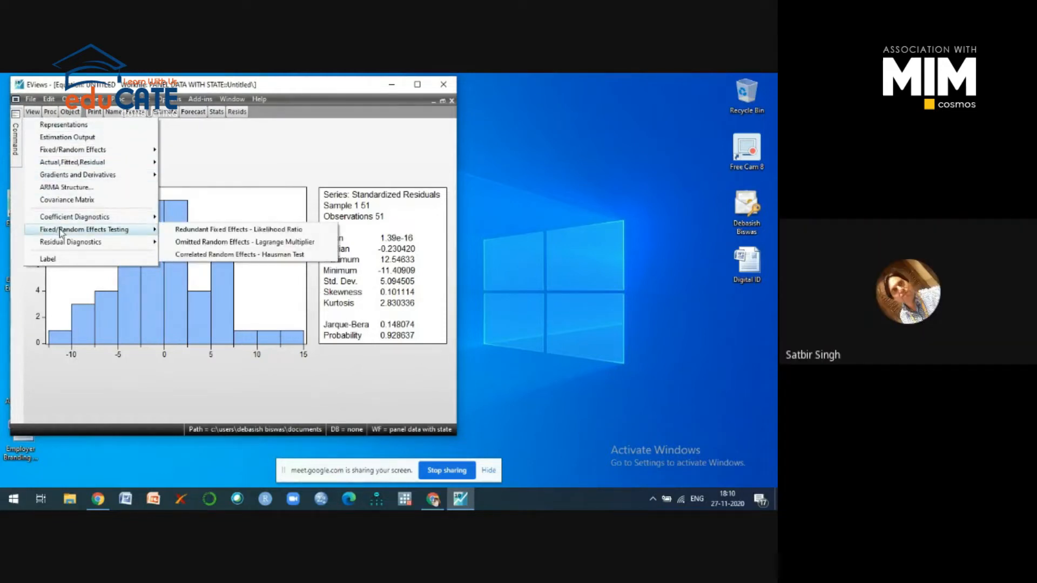
click(219, 159)
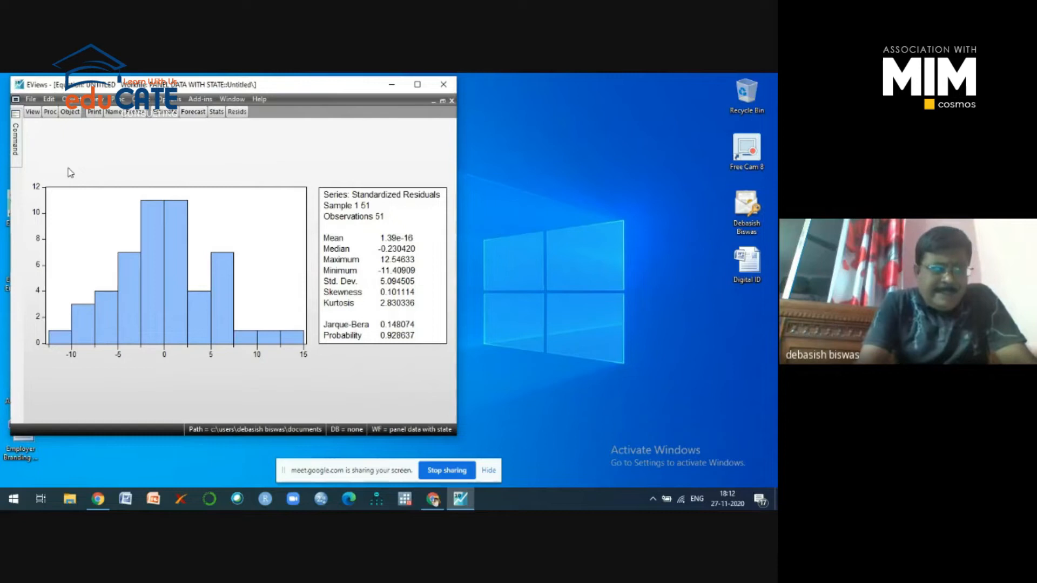
- Run the residual cross-section dependence test and select the Breusch-Pagan LM probability in the output
click(34, 113)
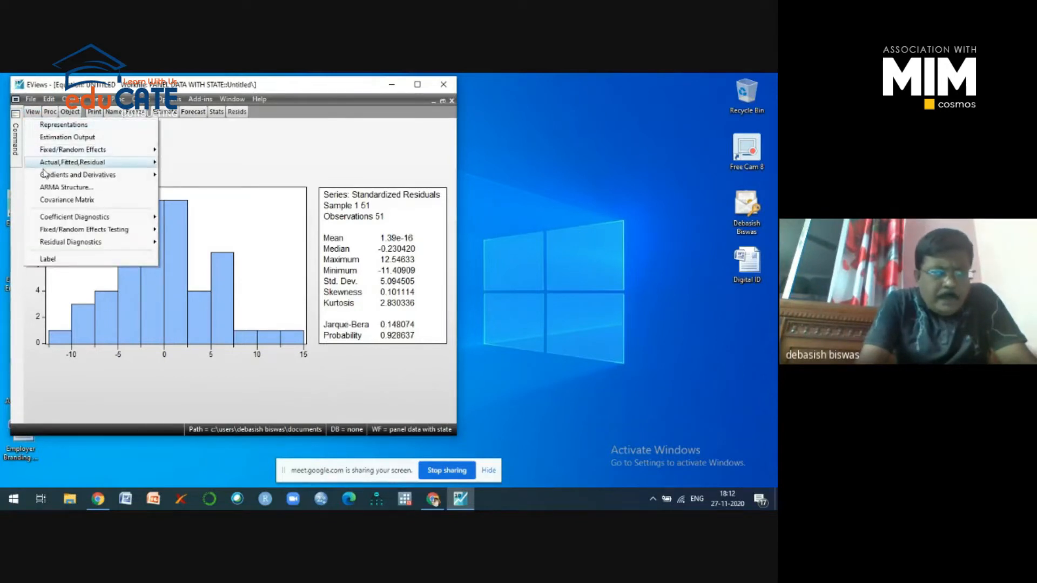
mouse_move(96, 236)
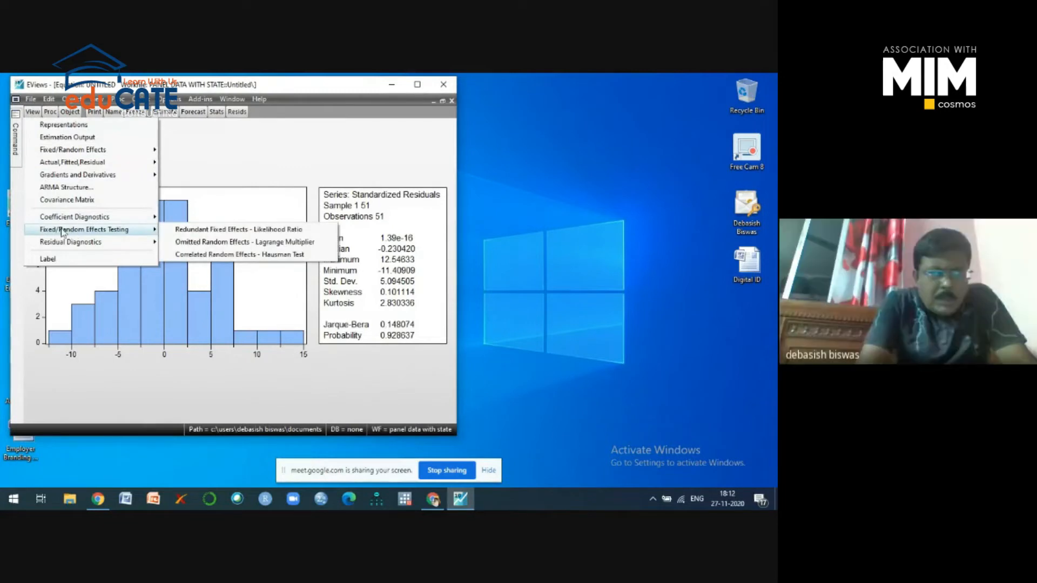
mouse_move(66, 243)
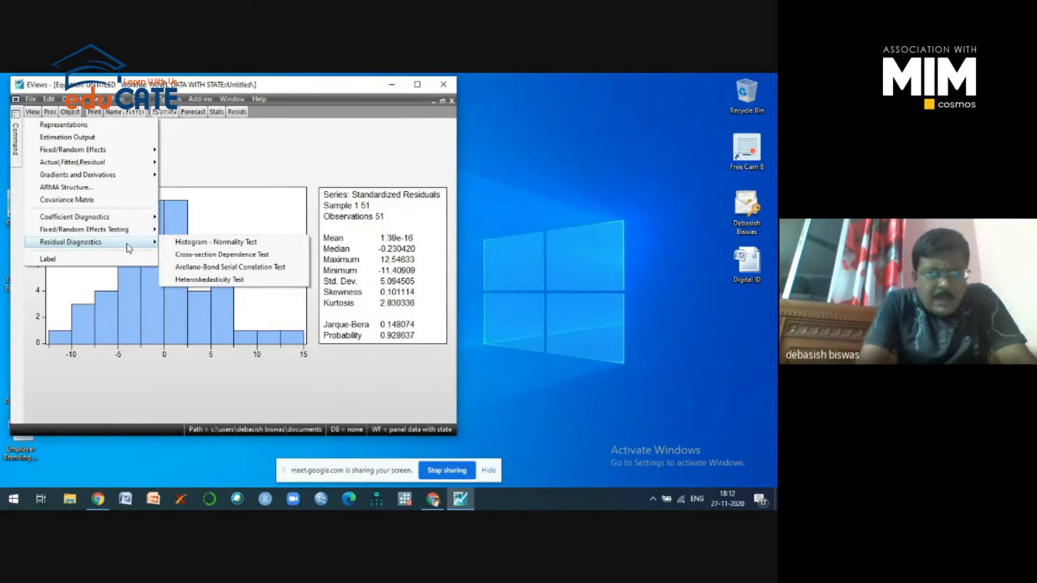
click(233, 254)
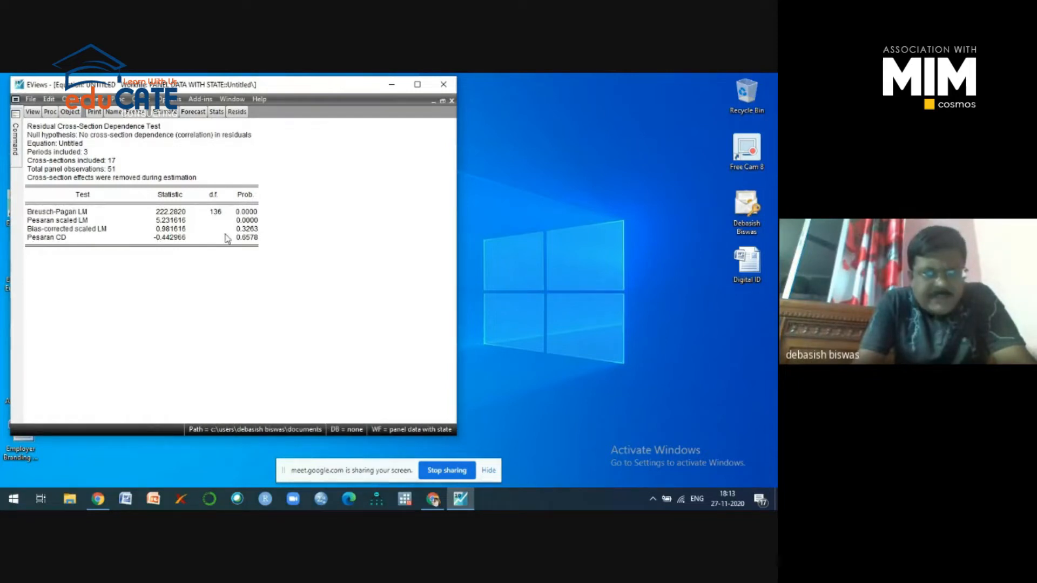
click(240, 212)
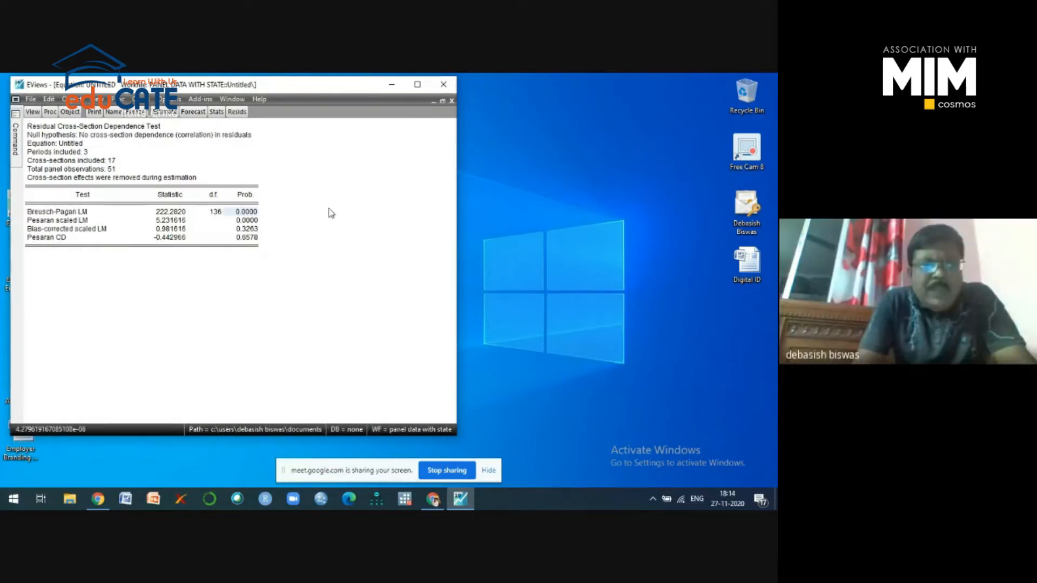
- Try to run the residual heteroskedasticity test on the fixed-effects equation and dismiss the error message
click(32, 112)
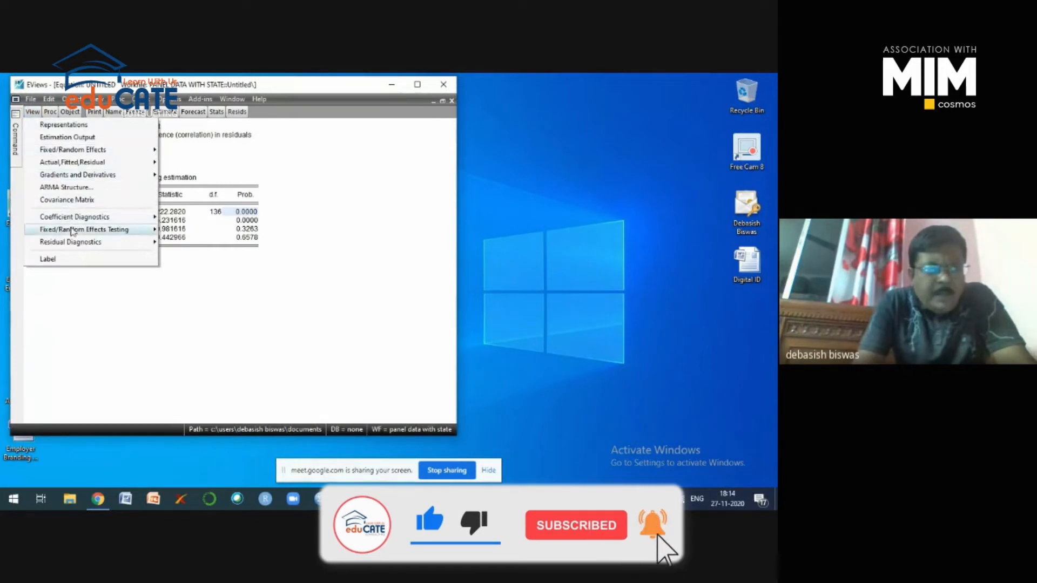
mouse_move(75, 244)
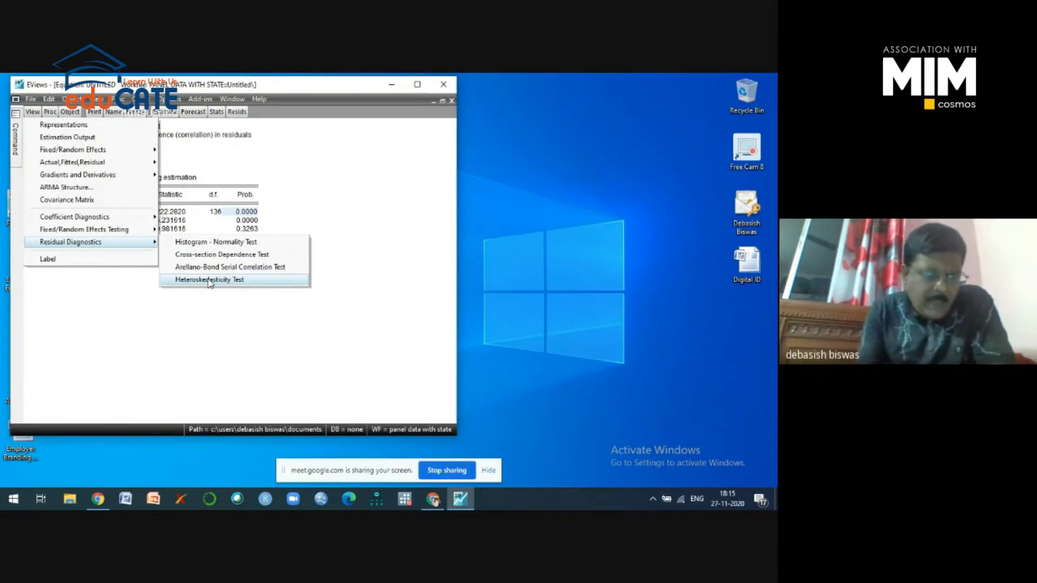
click(210, 280)
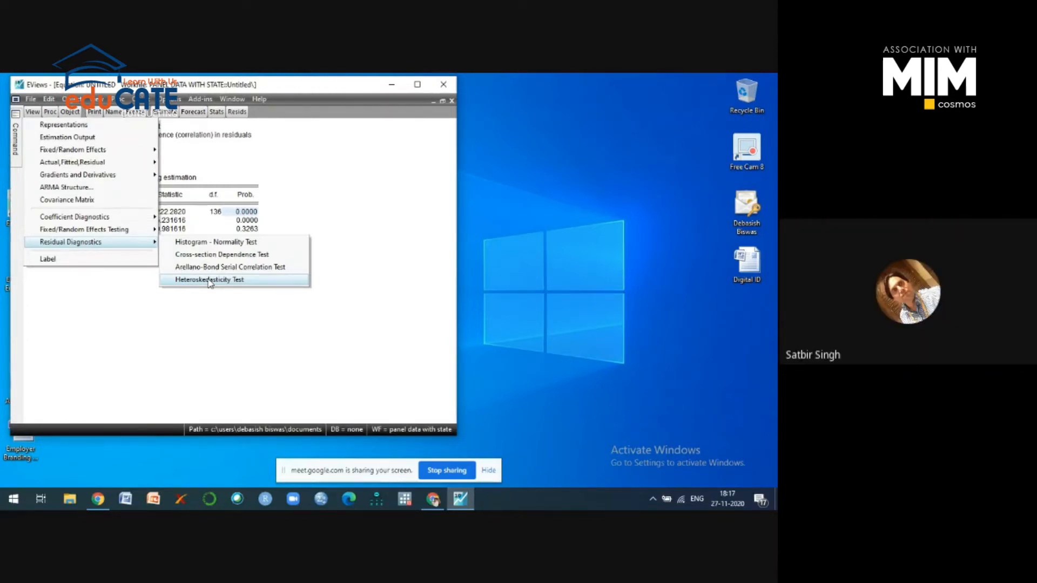
click(210, 280)
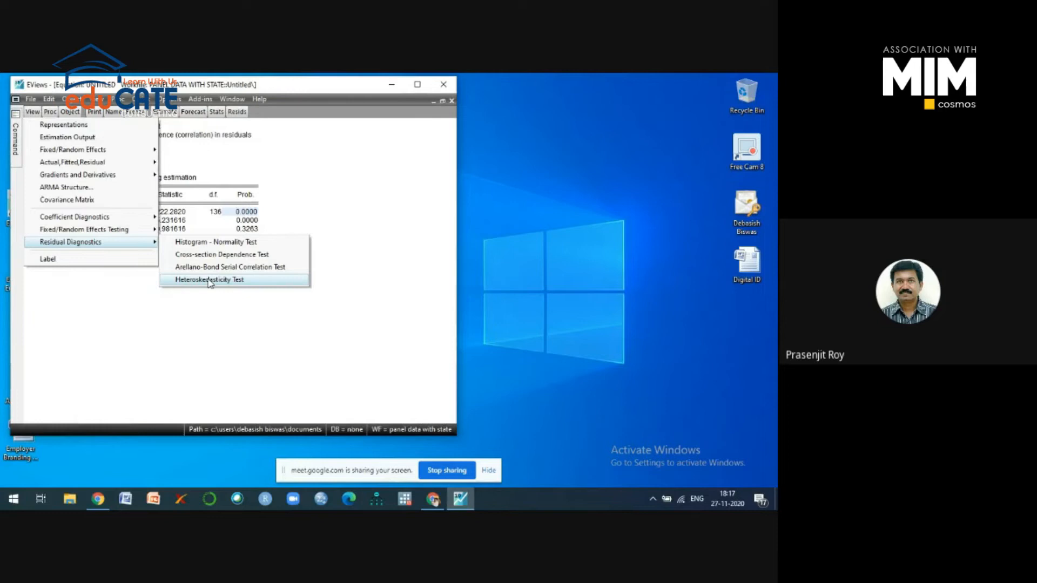
click(210, 279)
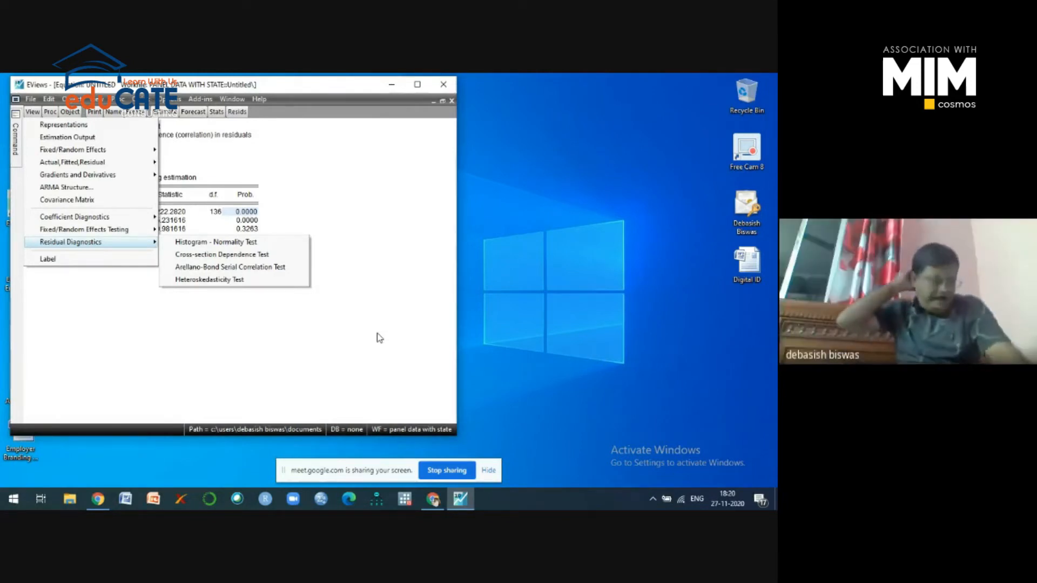
click(219, 281)
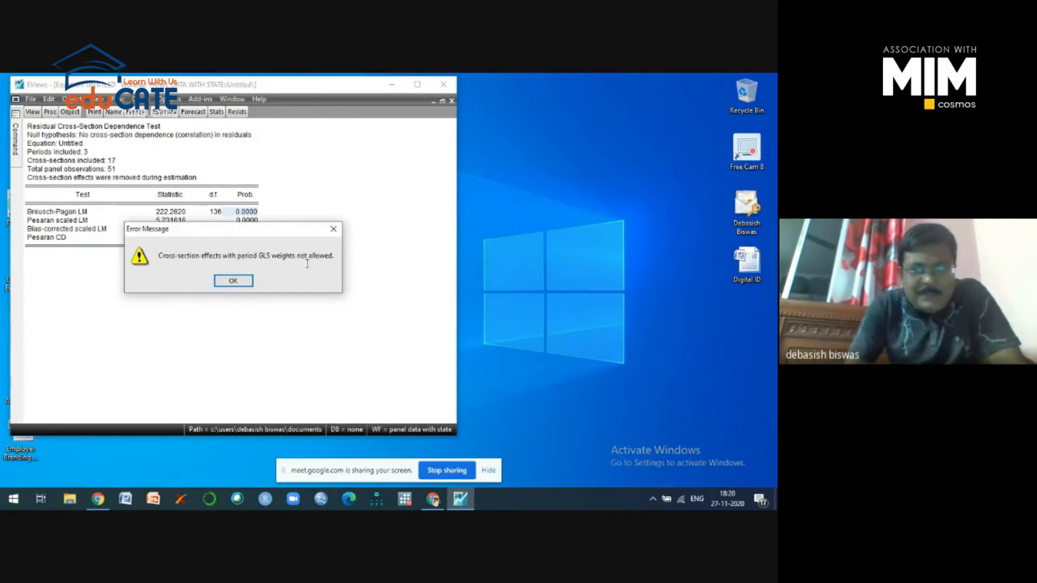
click(244, 282)
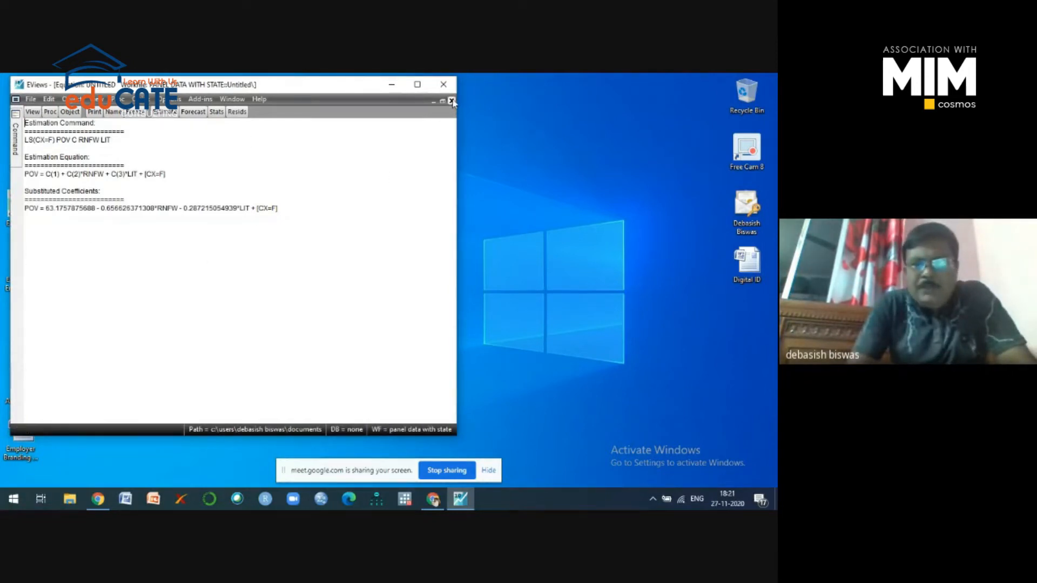
- Estimate the poverty equation with cross-section effects set to Random and no period effects
click(165, 112)
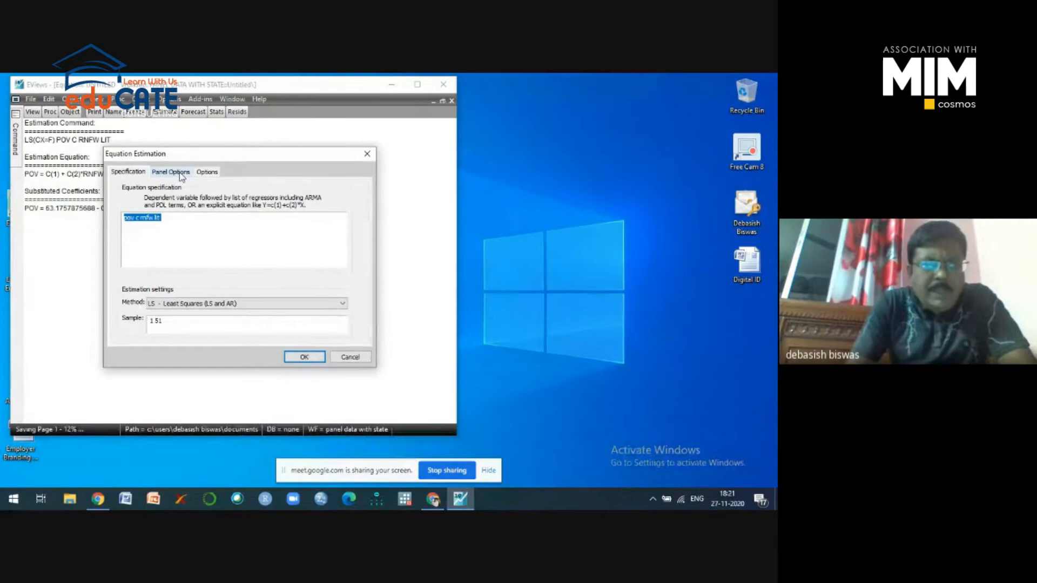
click(181, 174)
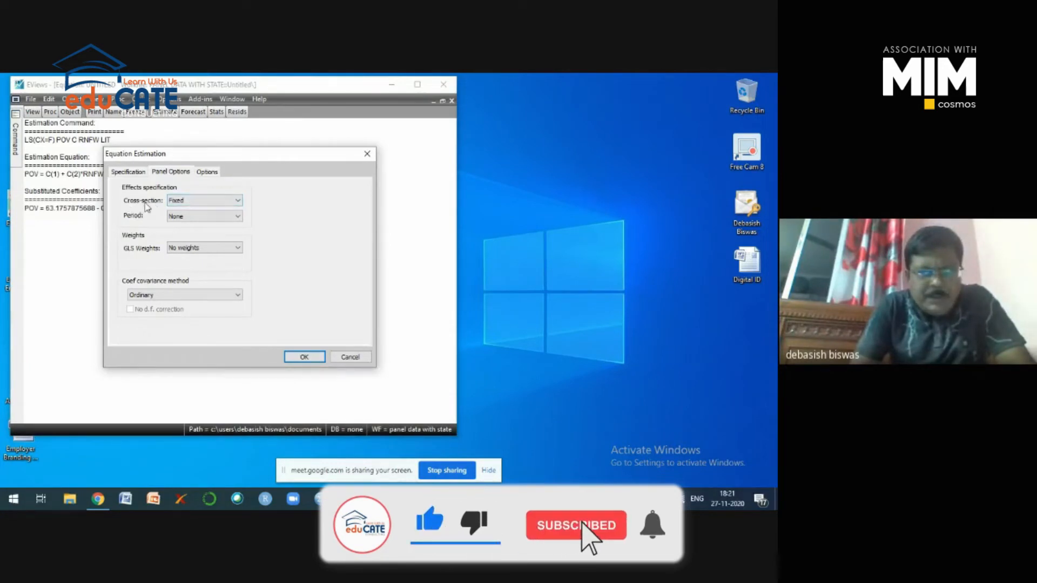
click(238, 203)
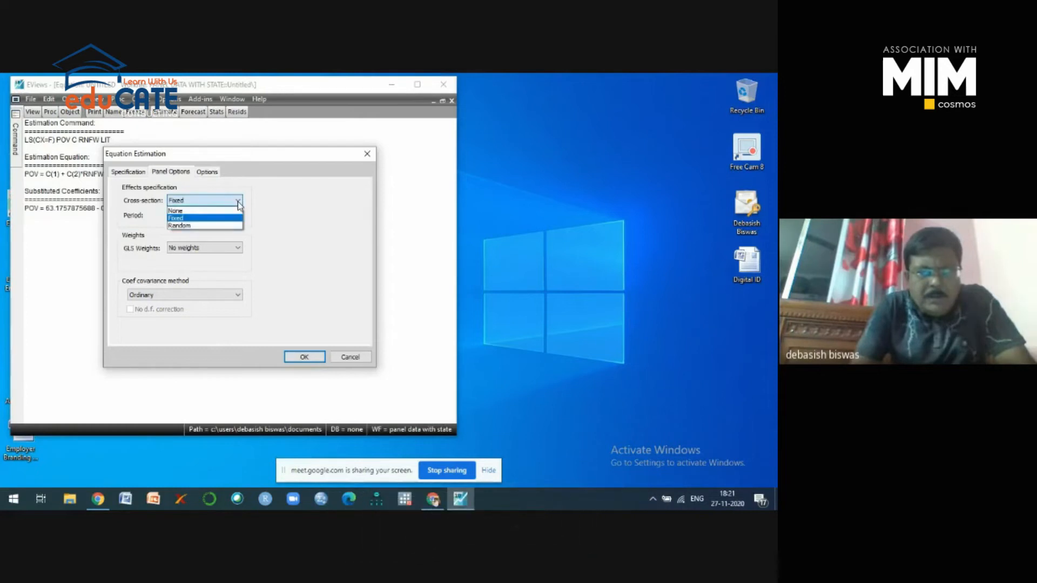
click(182, 226)
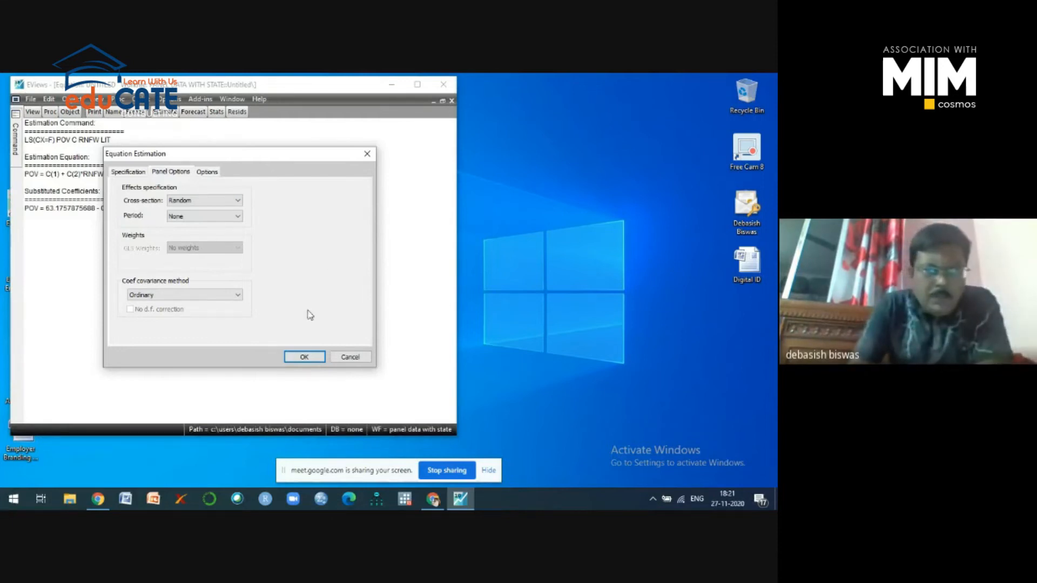
click(305, 357)
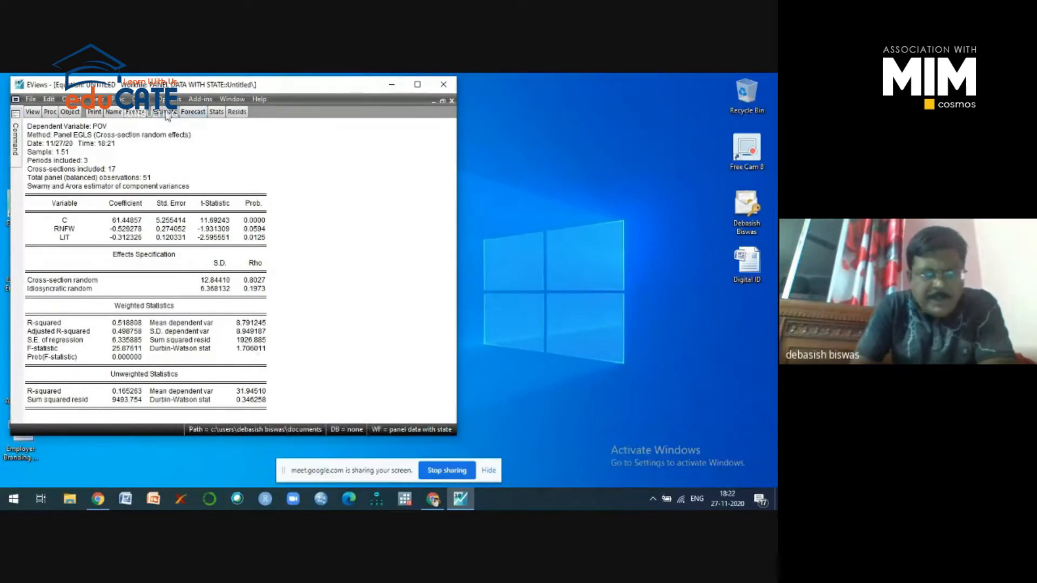
- Estimate the equation again with cross-section effects set to Fixed to compare it with the random-effects output
click(167, 113)
click(170, 172)
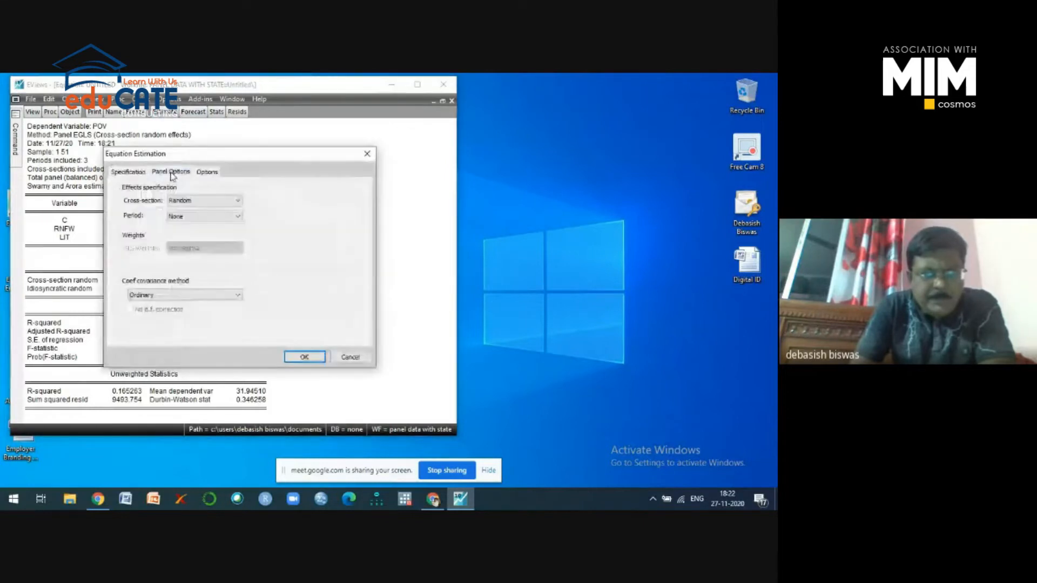
click(235, 201)
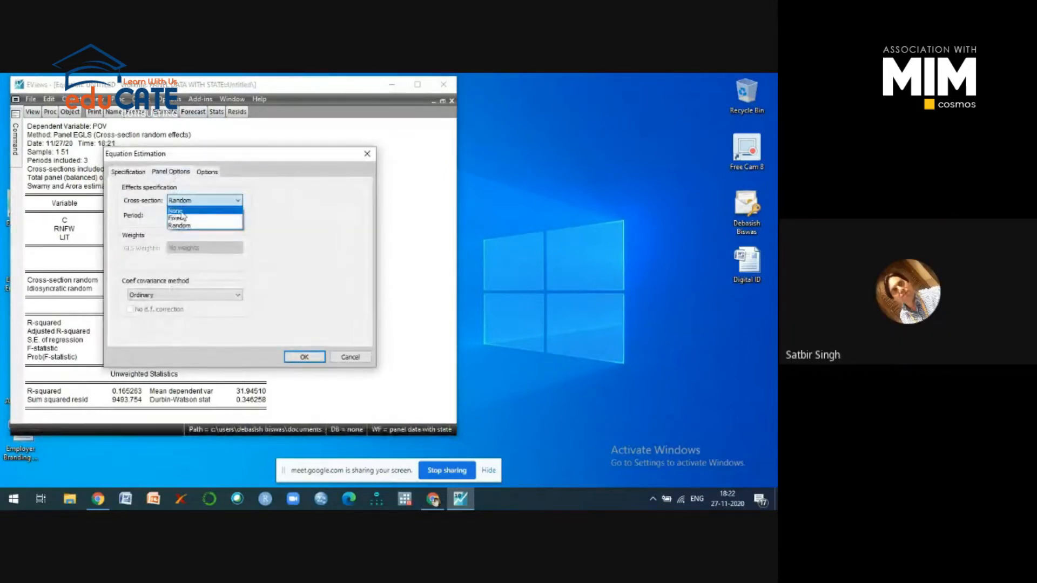
click(182, 220)
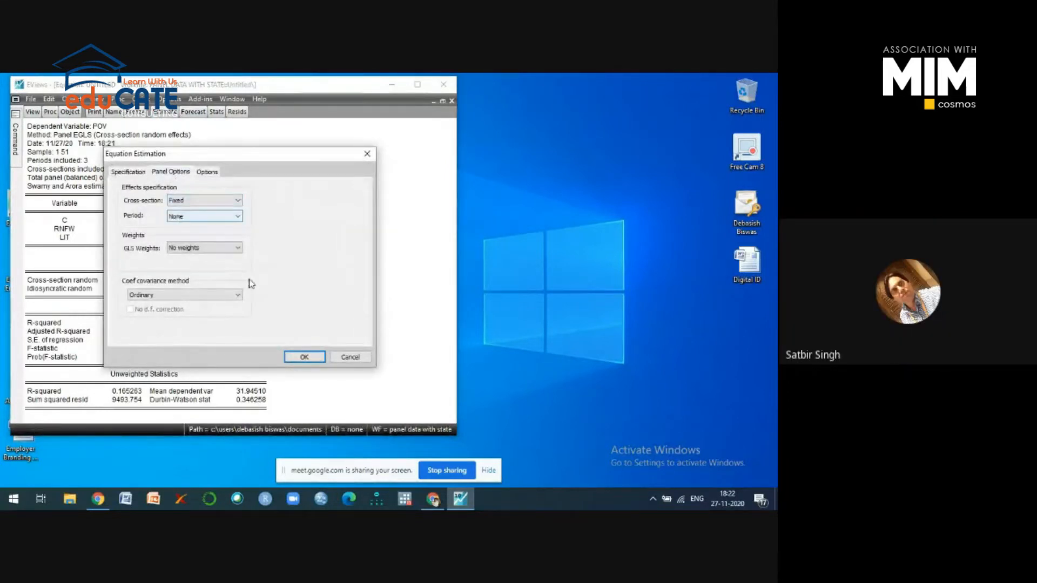
click(304, 357)
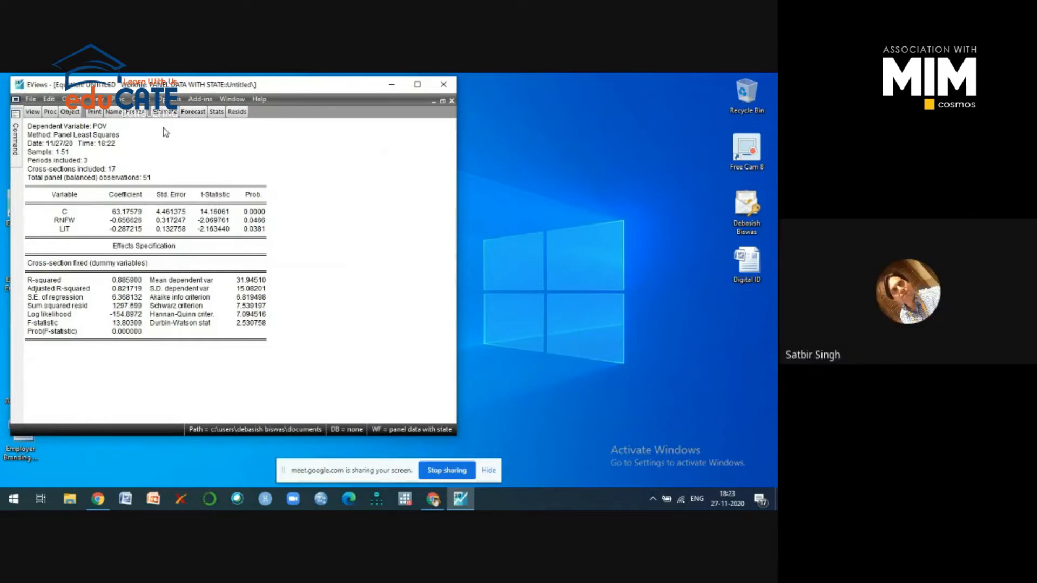
- Switch the cross-section effects back to Random and re-estimate the equation
click(164, 112)
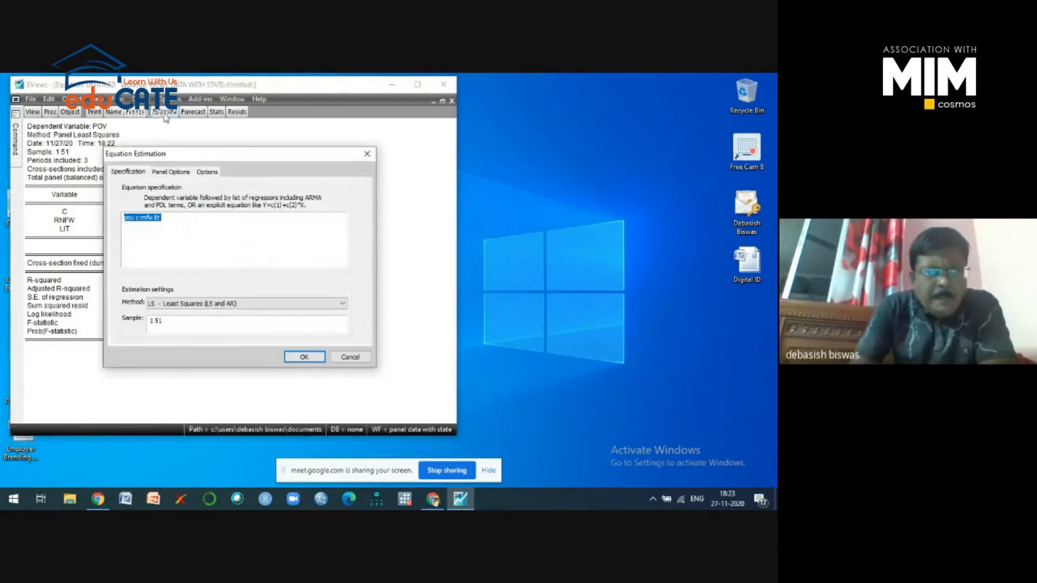
click(179, 171)
click(235, 203)
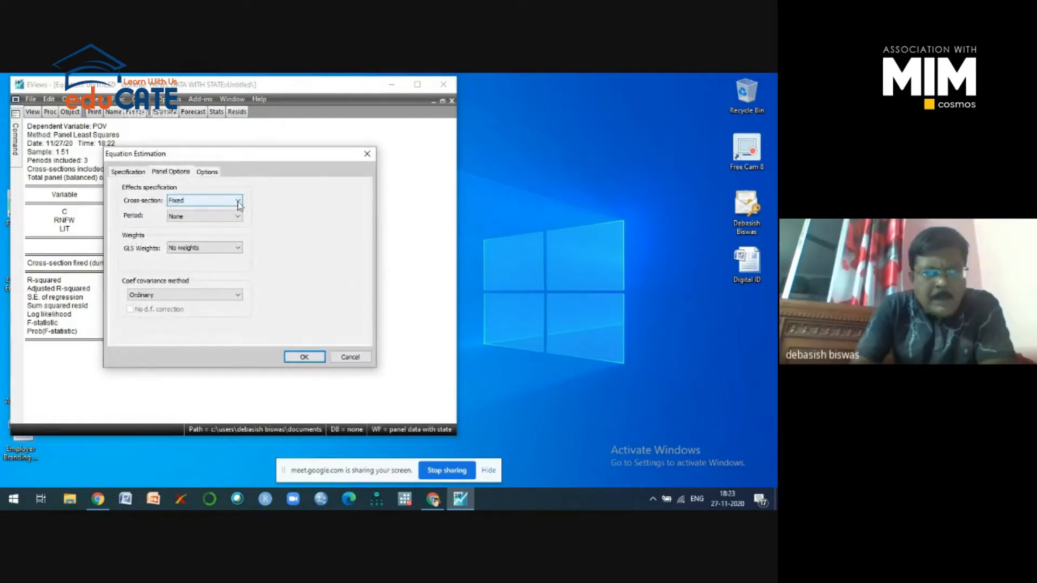
click(238, 203)
click(186, 226)
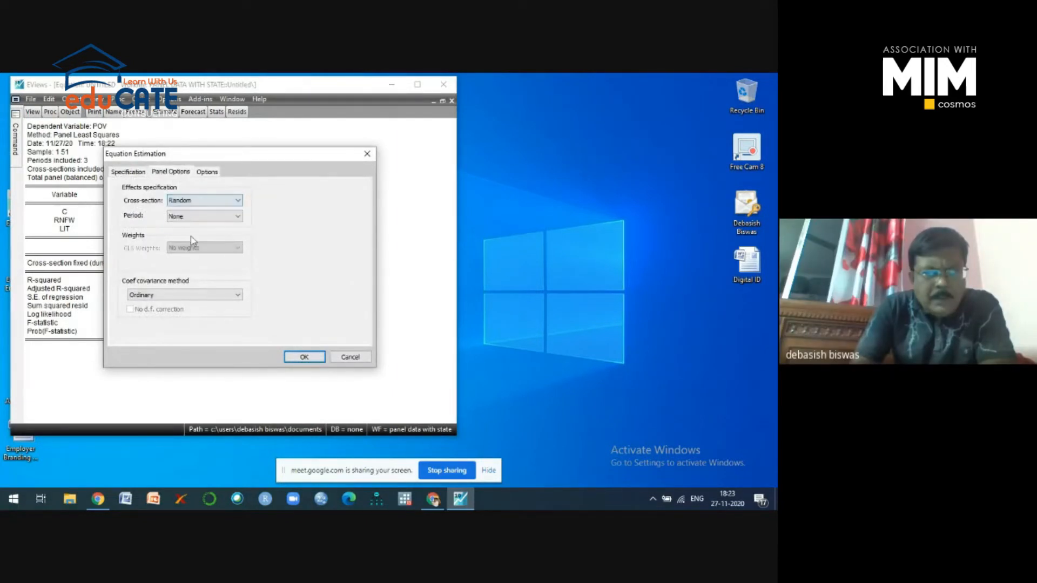
click(303, 358)
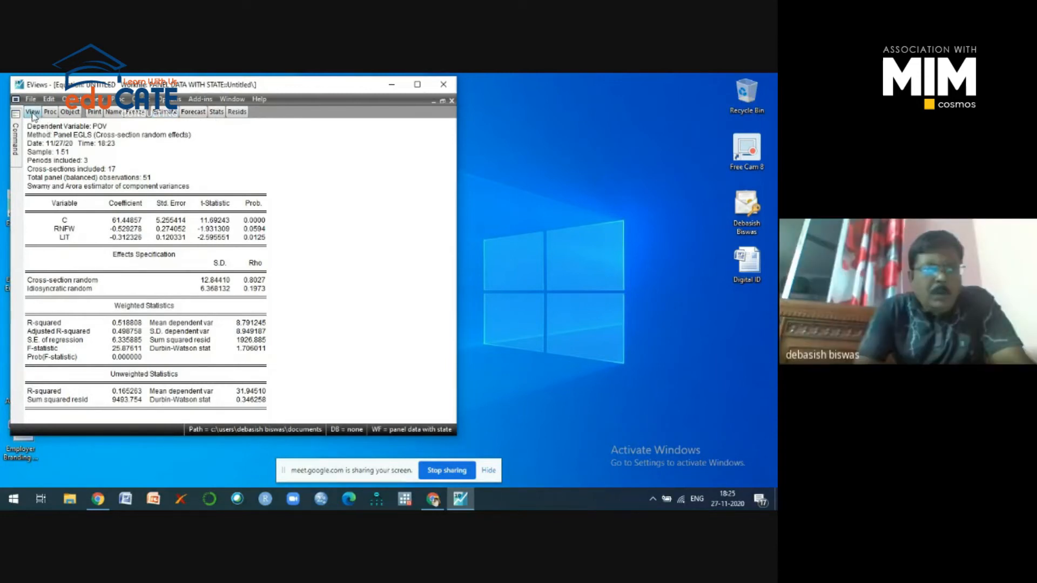
- Run the correlated random effects Hausman test on the equation and review its summary, coefficient comparisons and test equation
click(33, 112)
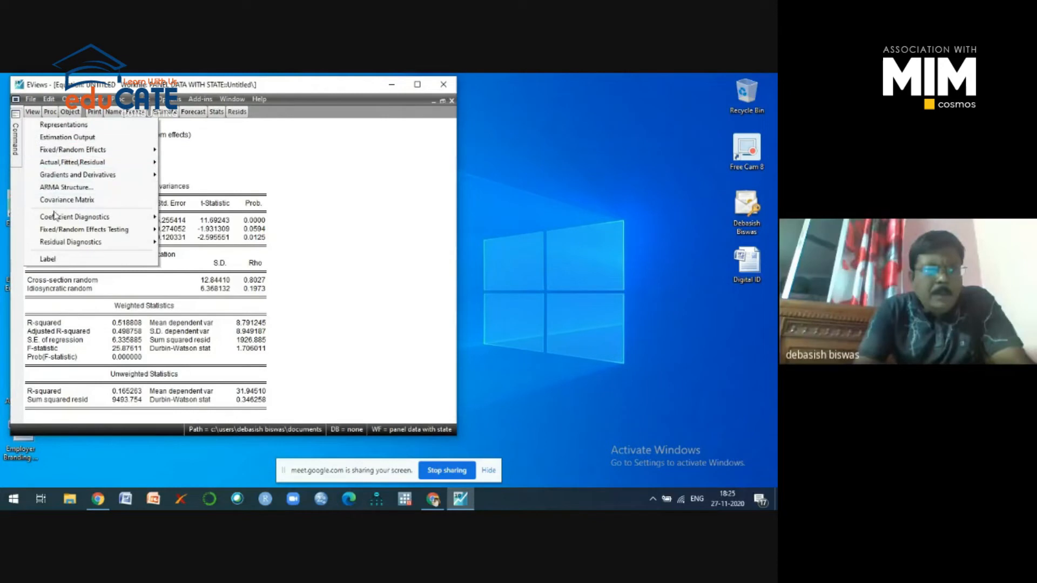
mouse_move(80, 236)
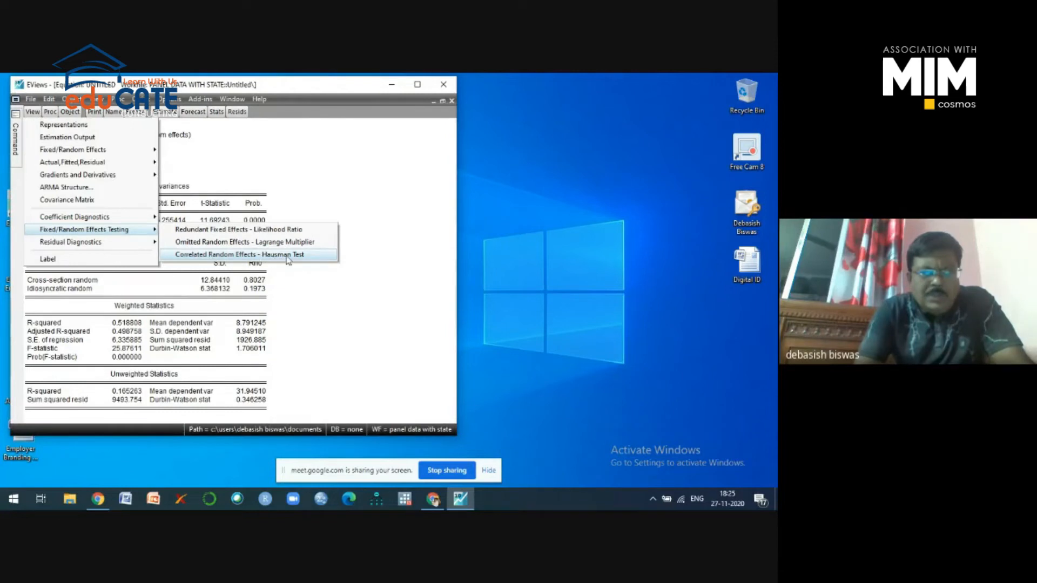
click(250, 258)
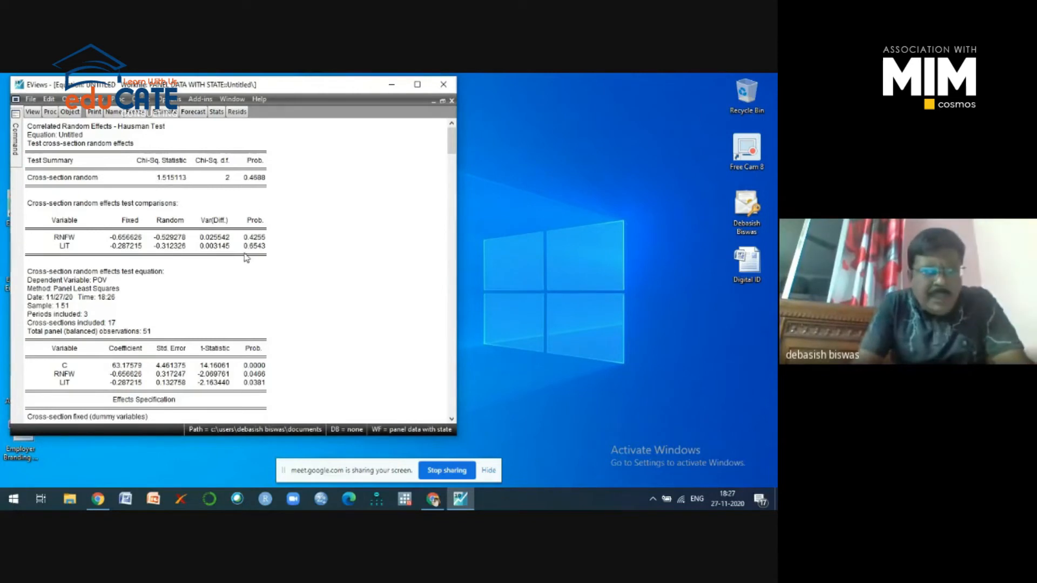
scroll(246, 262, down, 3)
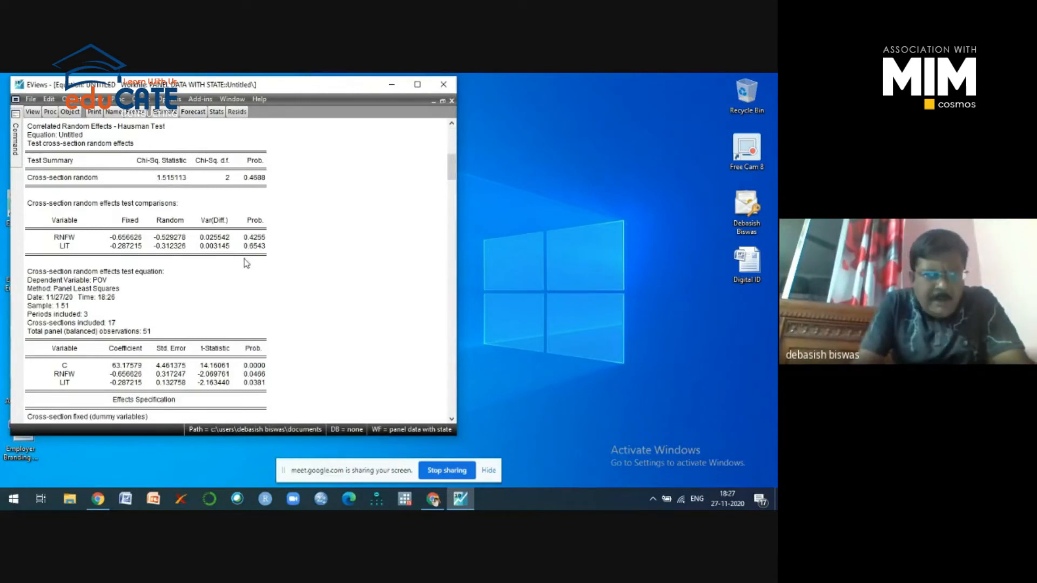
scroll(246, 263, down, 2)
scroll(246, 263, down, 3)
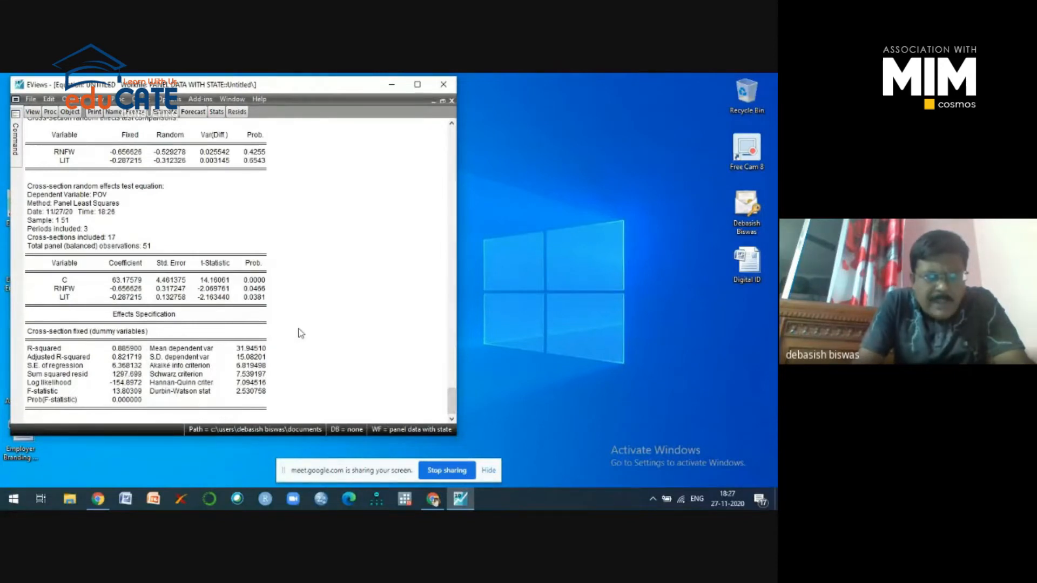
scroll(301, 333, up, 3)
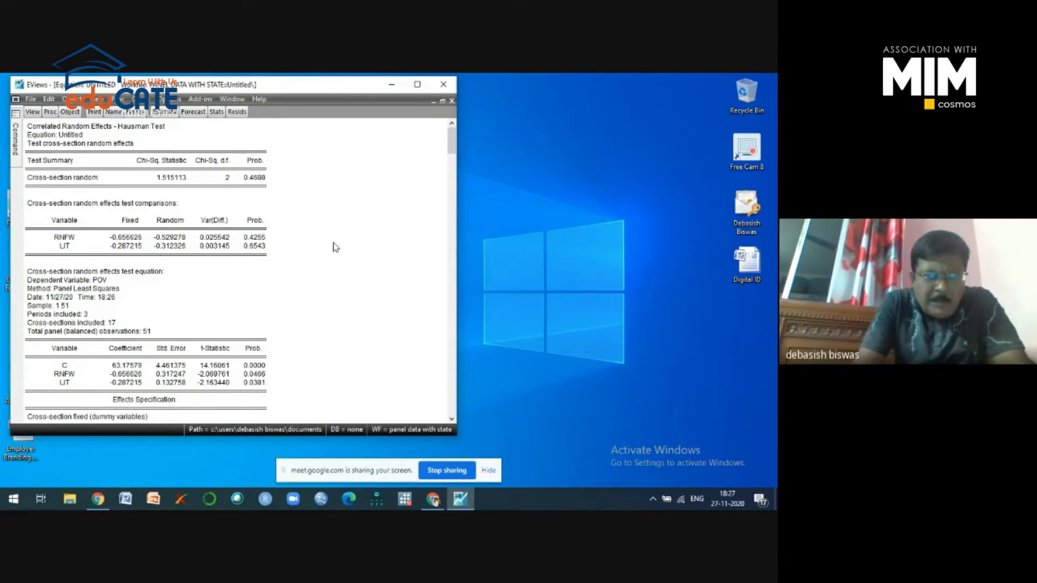
scroll(335, 247, down, 3)
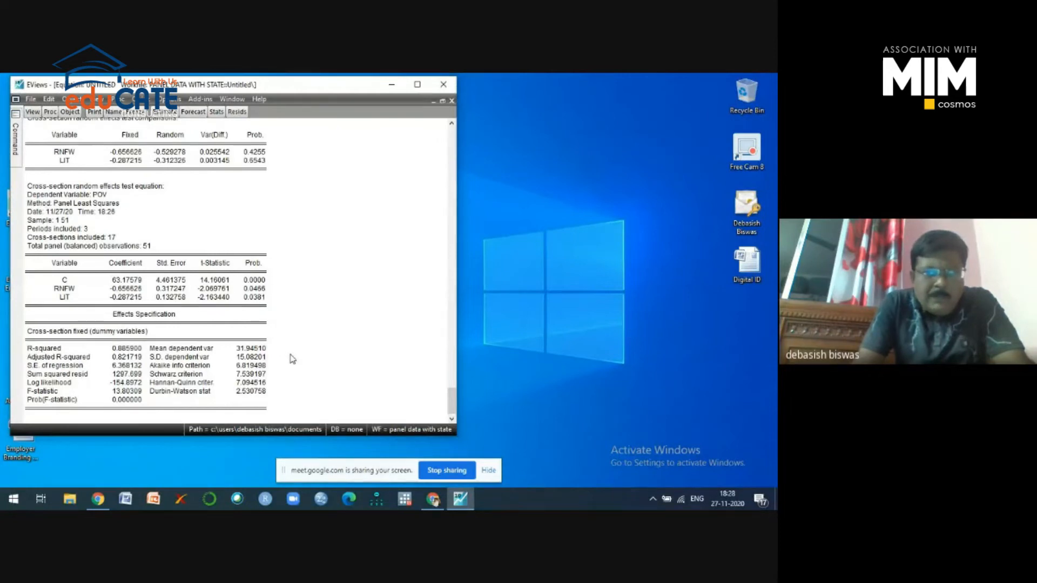
scroll(291, 359, up, 3)
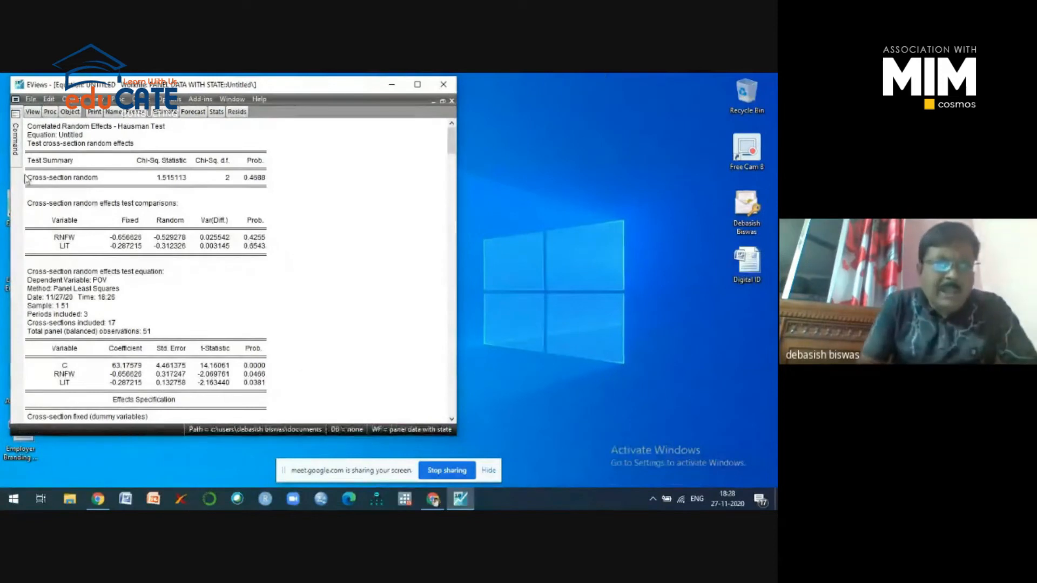
click(166, 116)
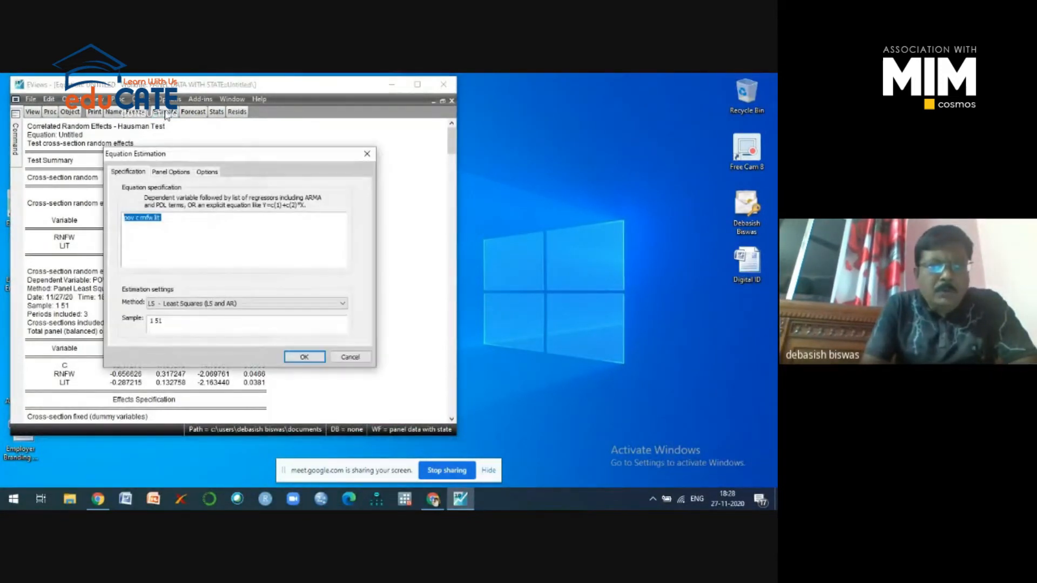
click(175, 173)
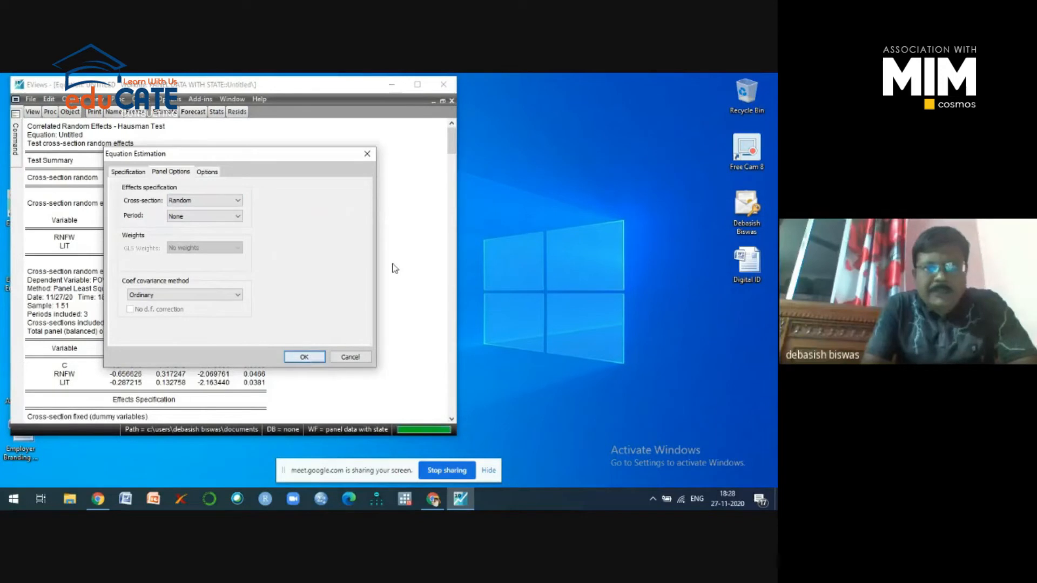
click(368, 155)
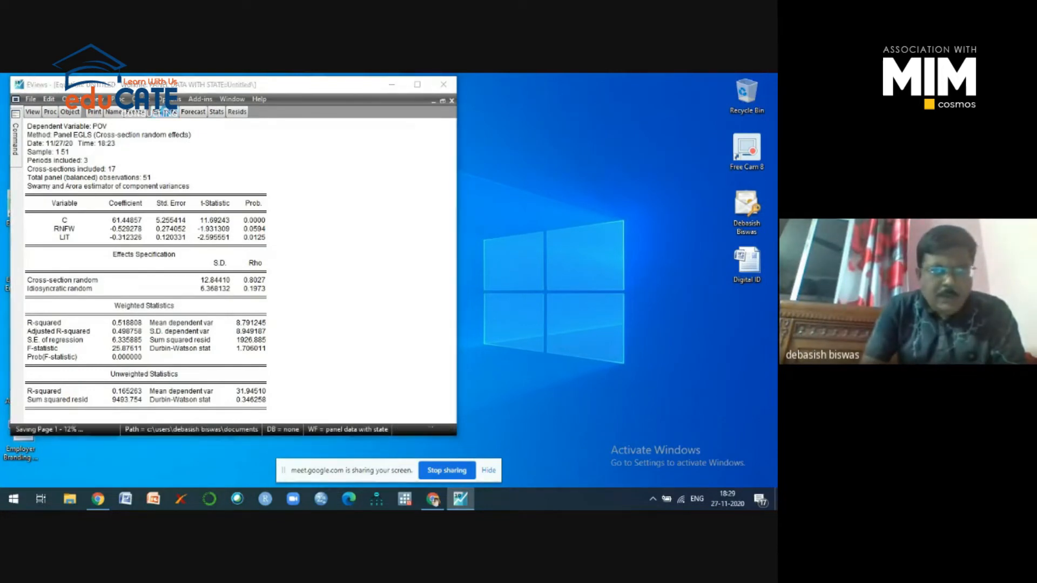
- Re-estimate the poverty equation with cross-section effects set to Fixed and no period effects
click(168, 112)
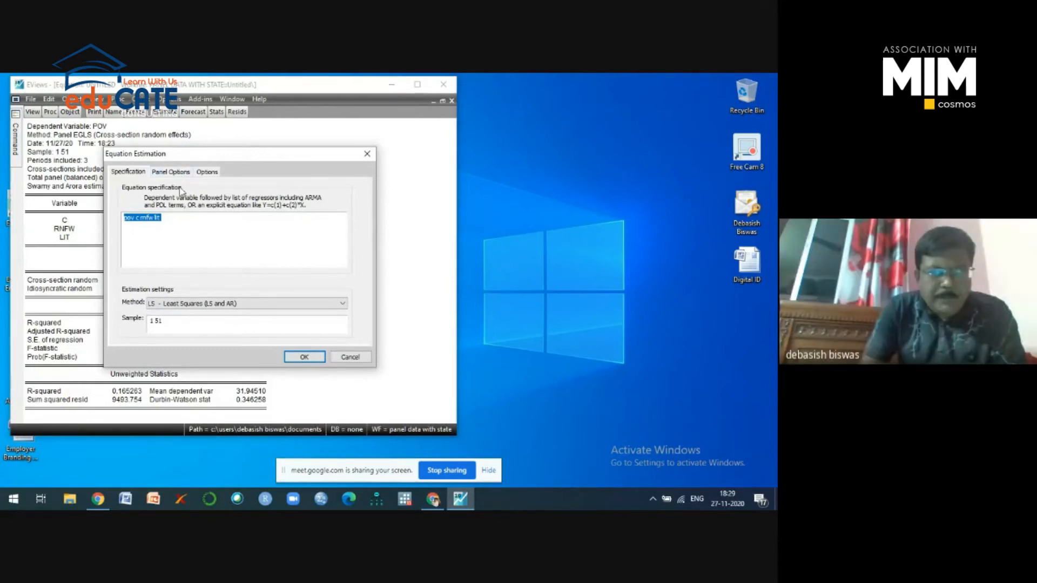
click(175, 174)
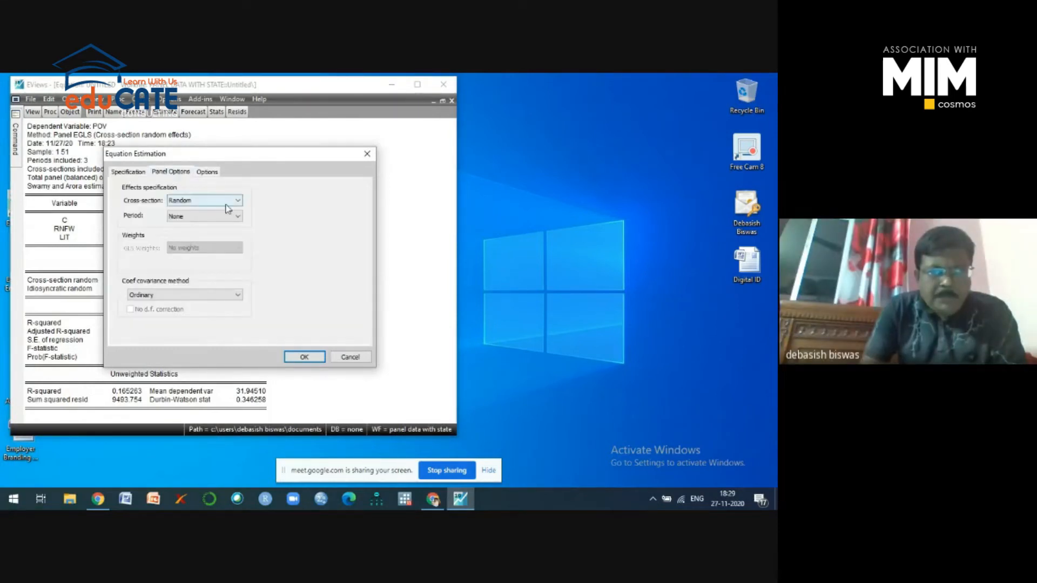
click(238, 200)
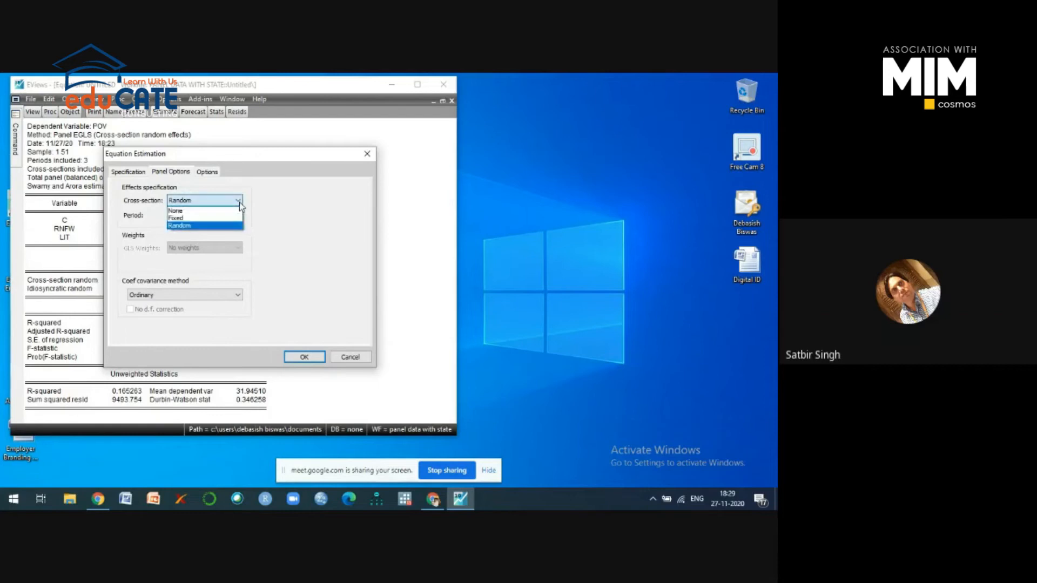
click(181, 219)
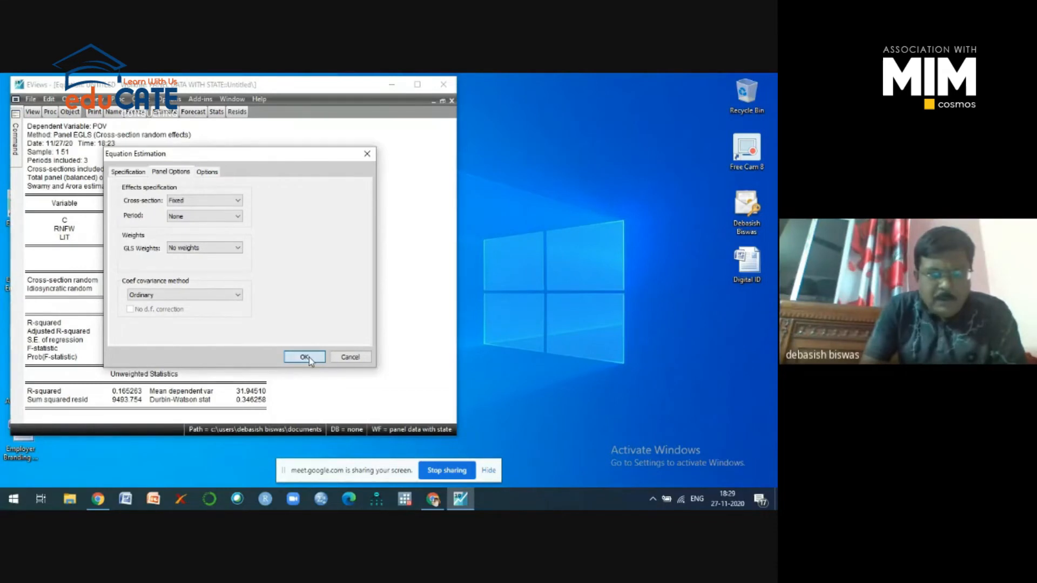
click(309, 357)
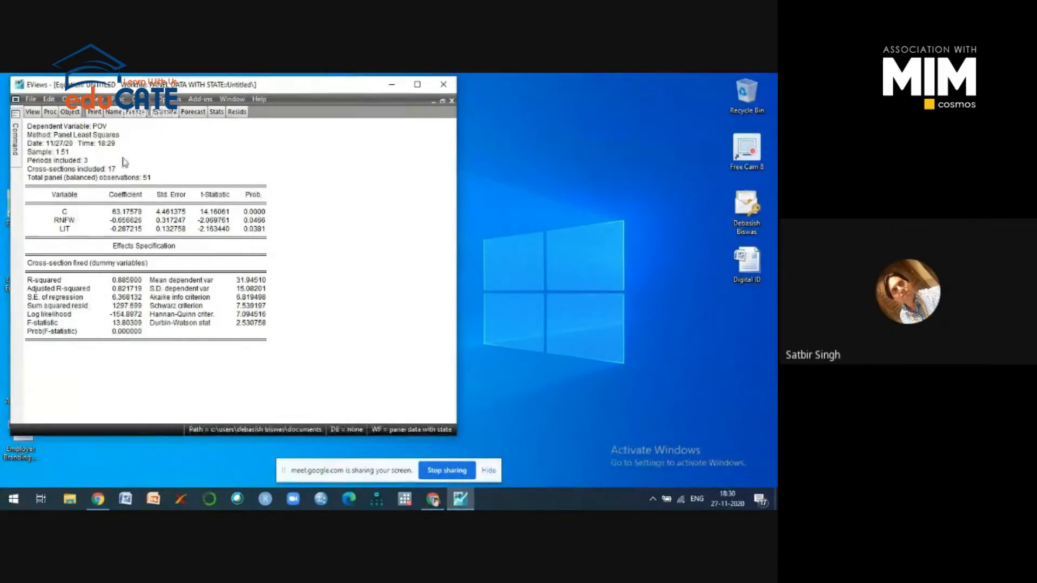
- Try to run the correlated random effects Hausman test on the fixed-effects equation
click(34, 111)
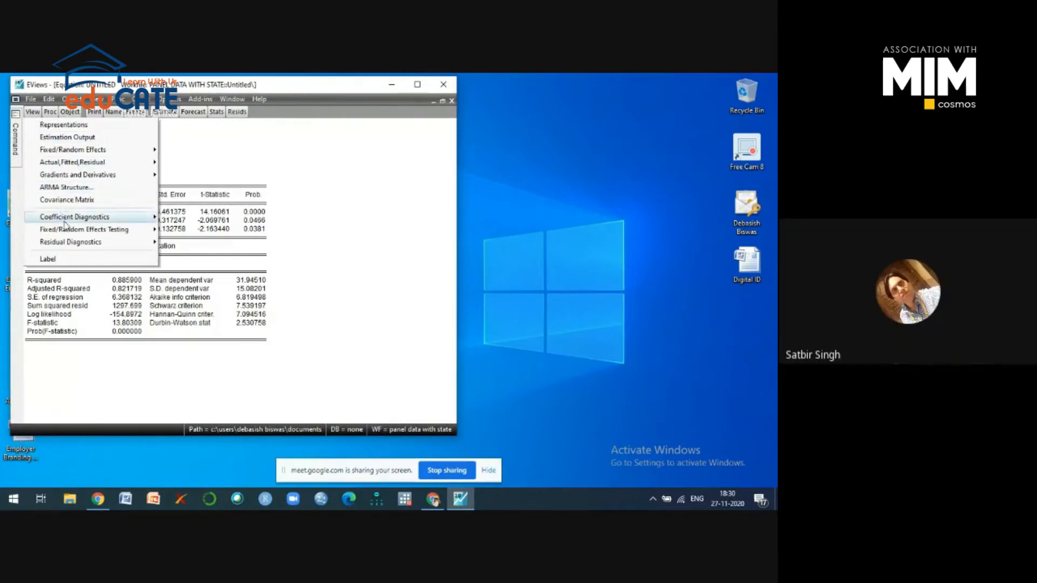
mouse_move(69, 230)
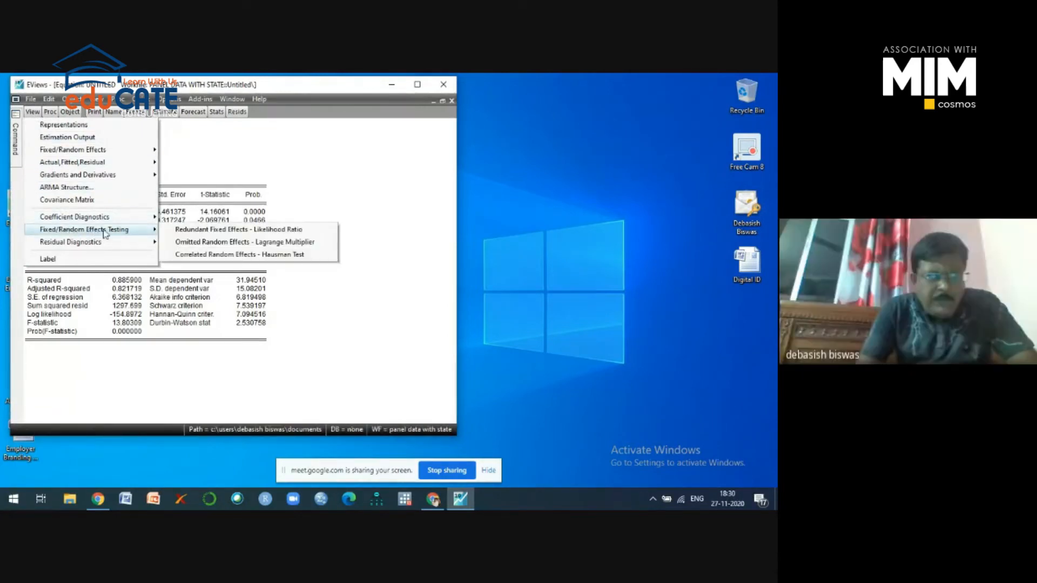
click(245, 258)
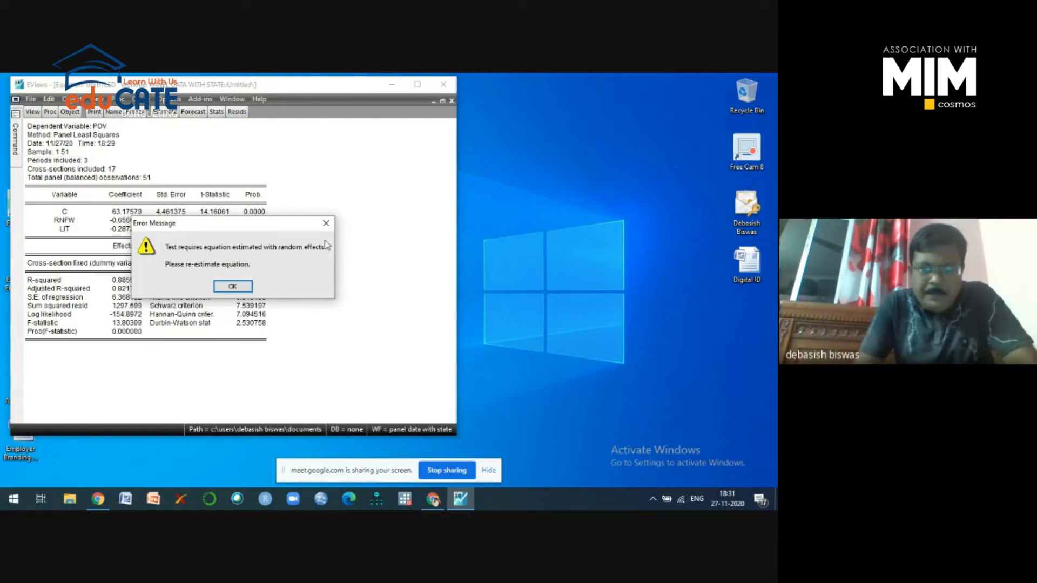
click(327, 223)
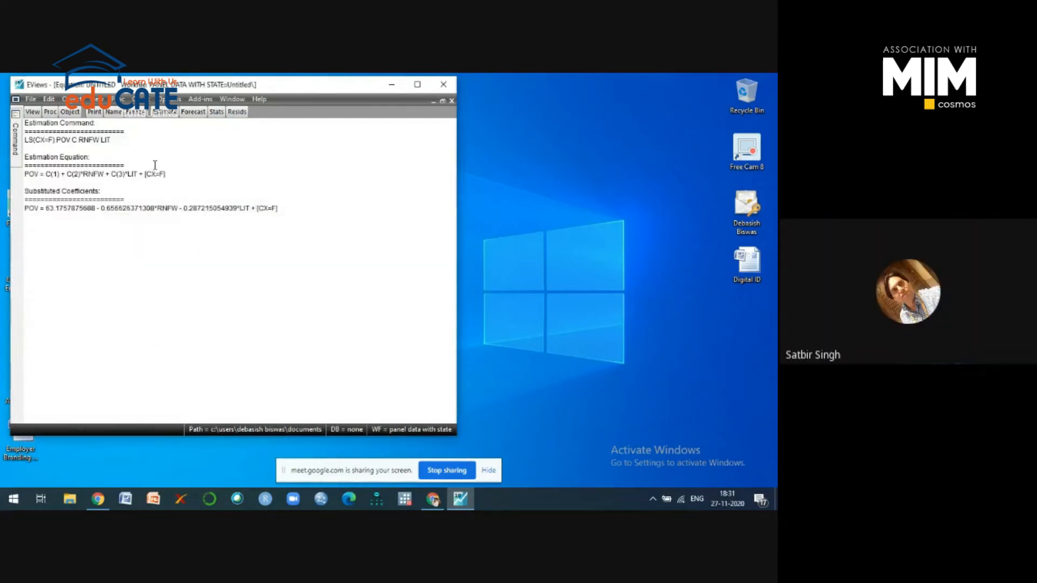
- Set the equation's cross-section effects back to Random and estimate it again
click(164, 112)
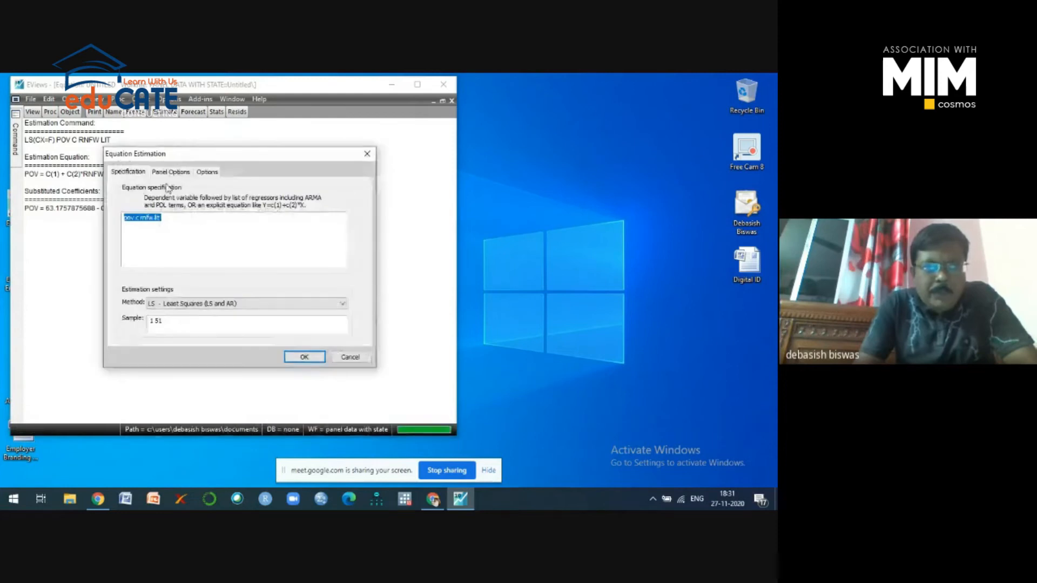
click(175, 175)
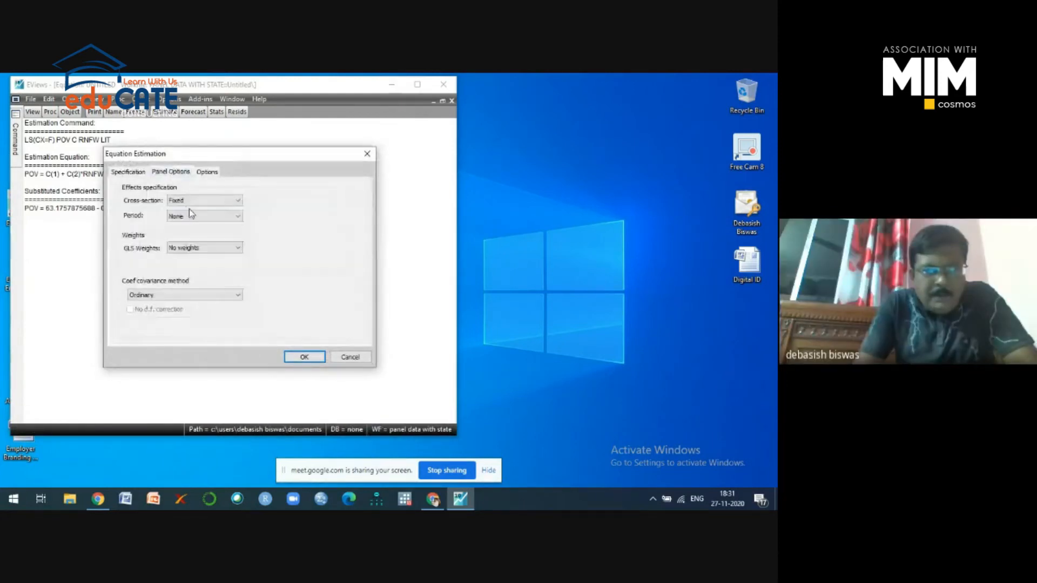
click(237, 202)
click(182, 225)
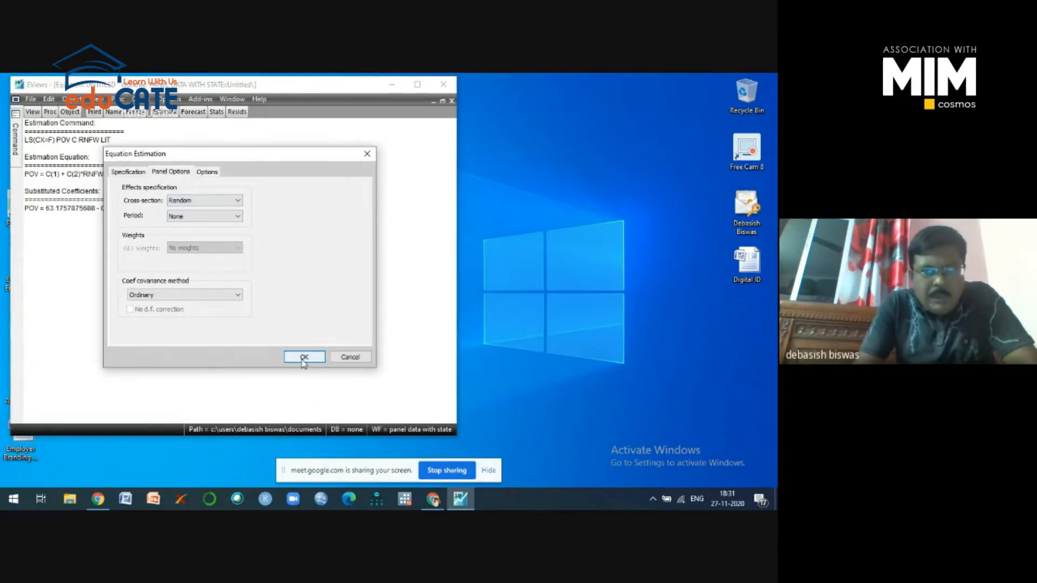
click(302, 358)
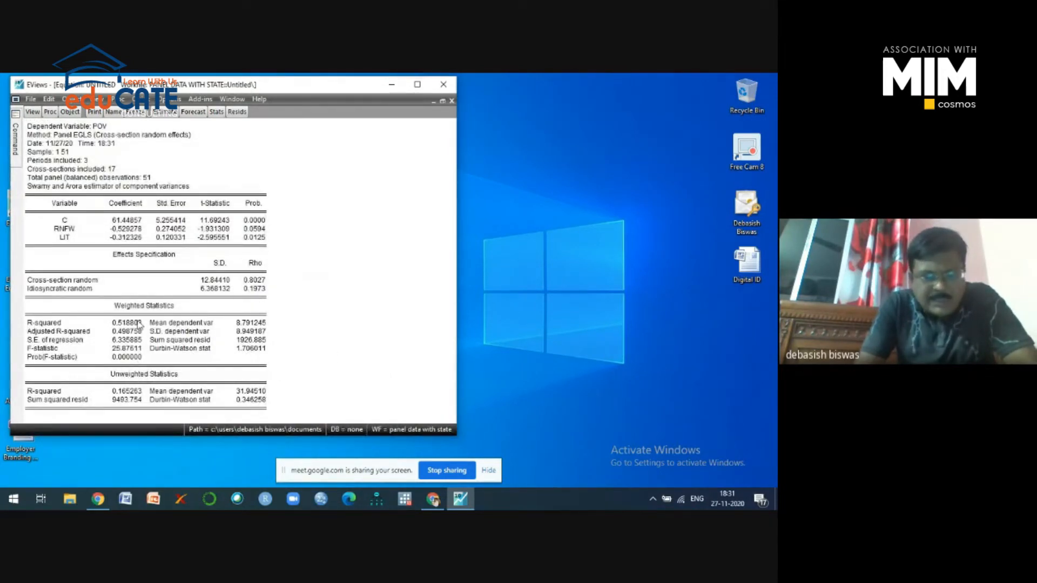
- Run the correlated random effects Hausman test on the random-effects equation and review its summary, comparisons and test equation
click(32, 112)
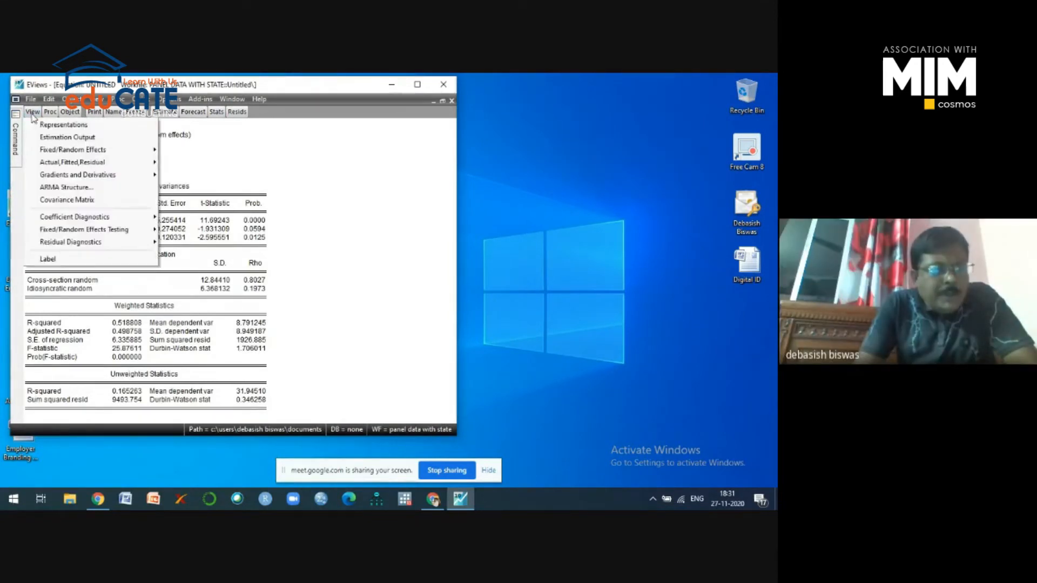
mouse_move(97, 231)
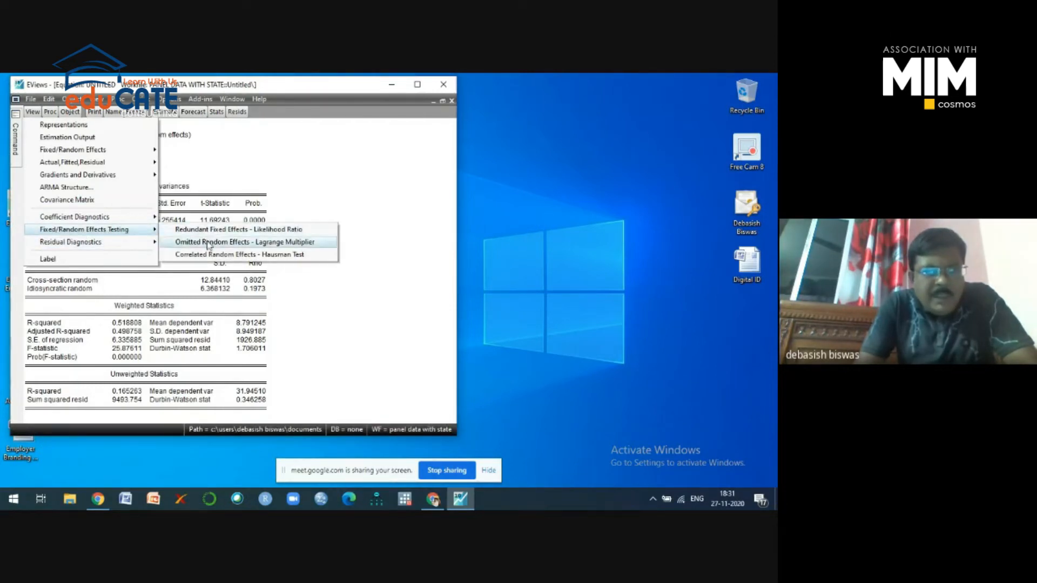
click(266, 255)
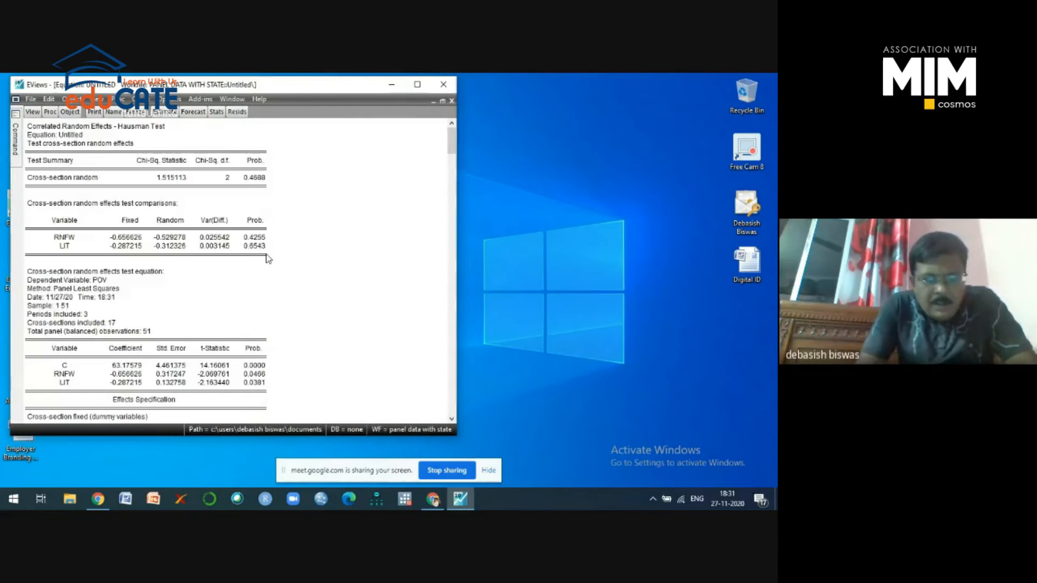
scroll(266, 258, down, 3)
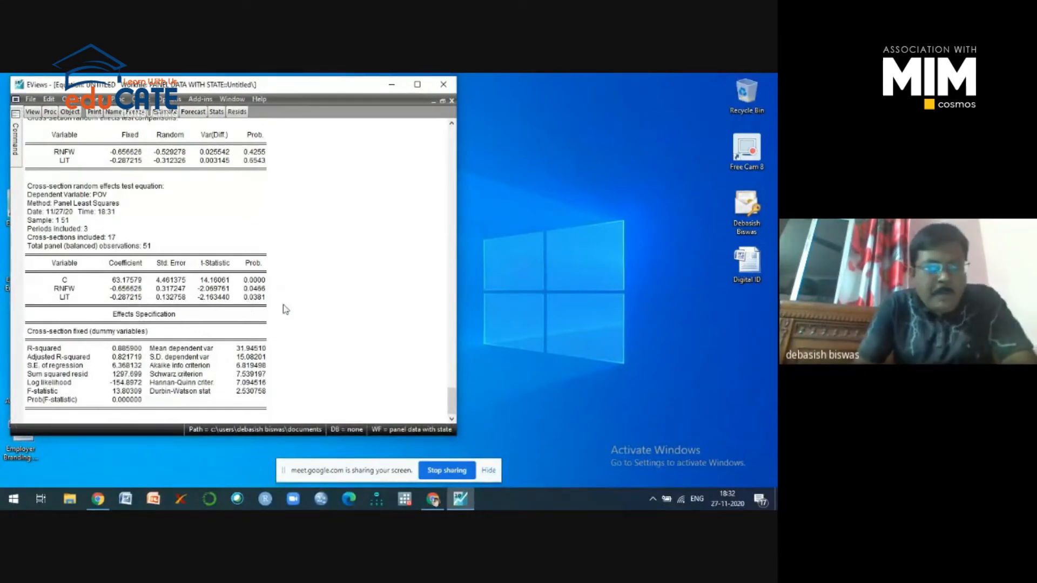
scroll(297, 315, up, 1)
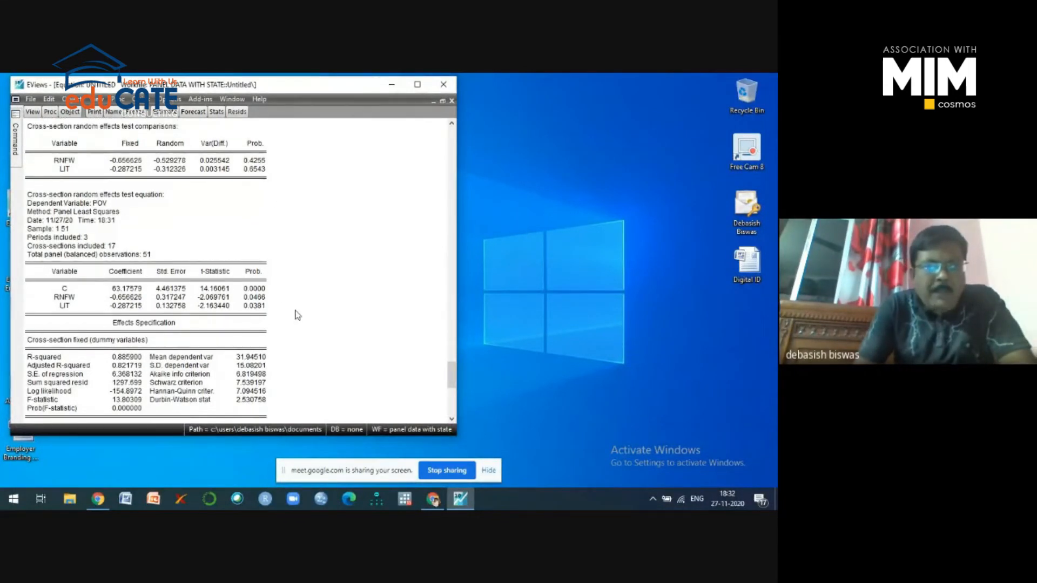
scroll(298, 314, up, 3)
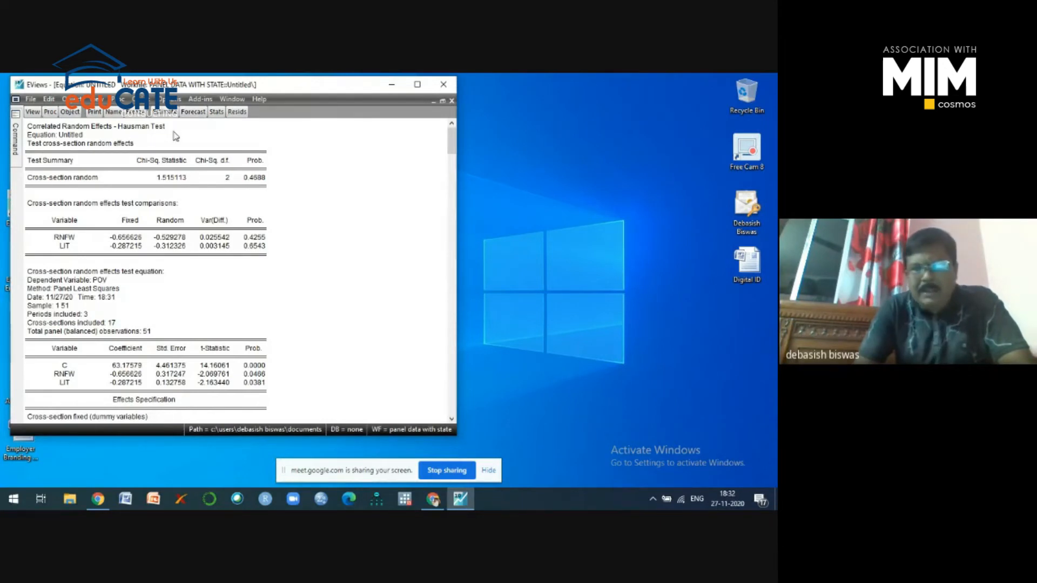
- Estimate the equation once more with Random cross-section effects to return to the regression output
click(166, 112)
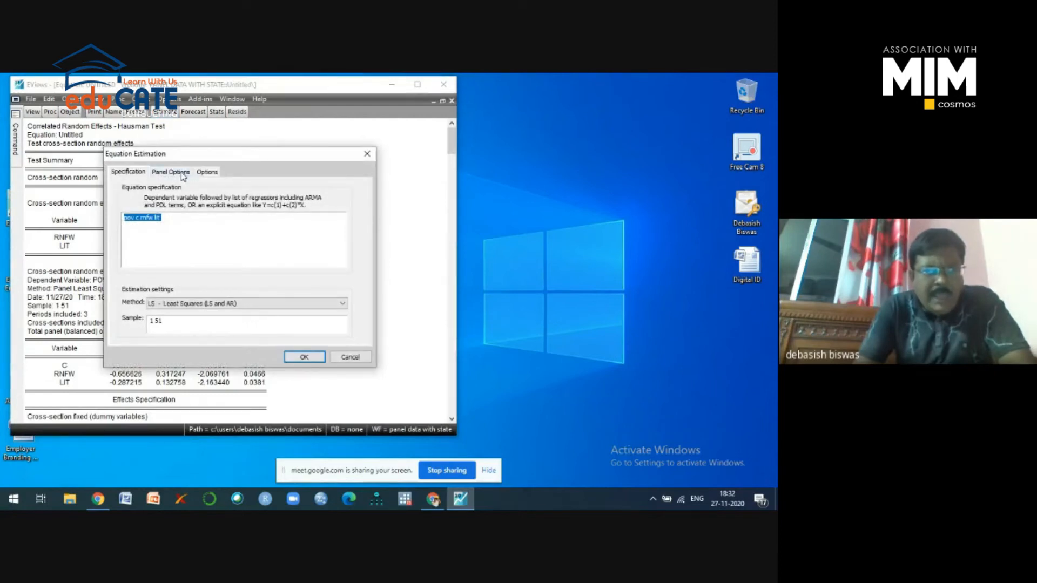
click(171, 172)
click(238, 201)
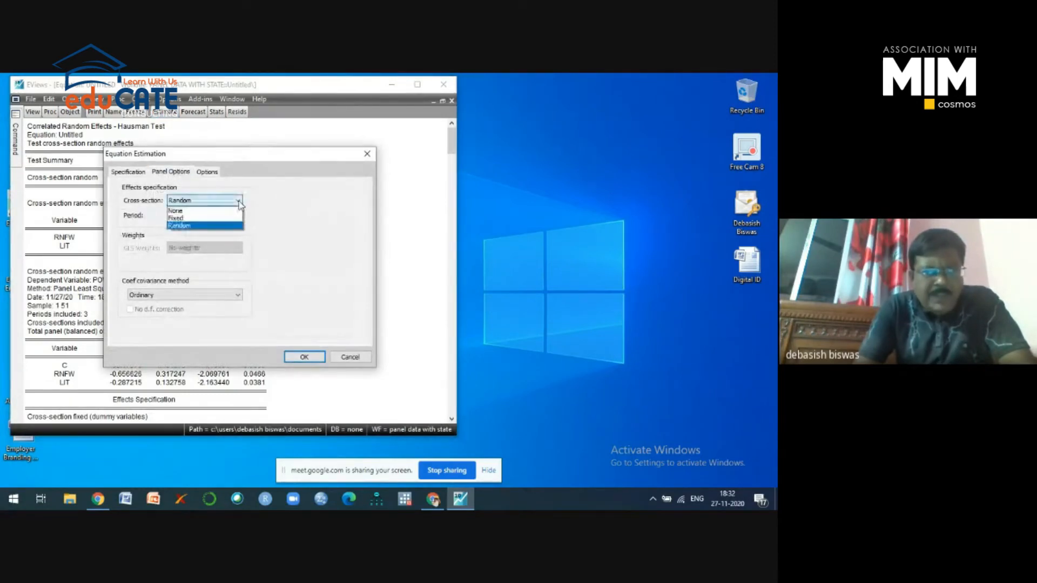
click(185, 225)
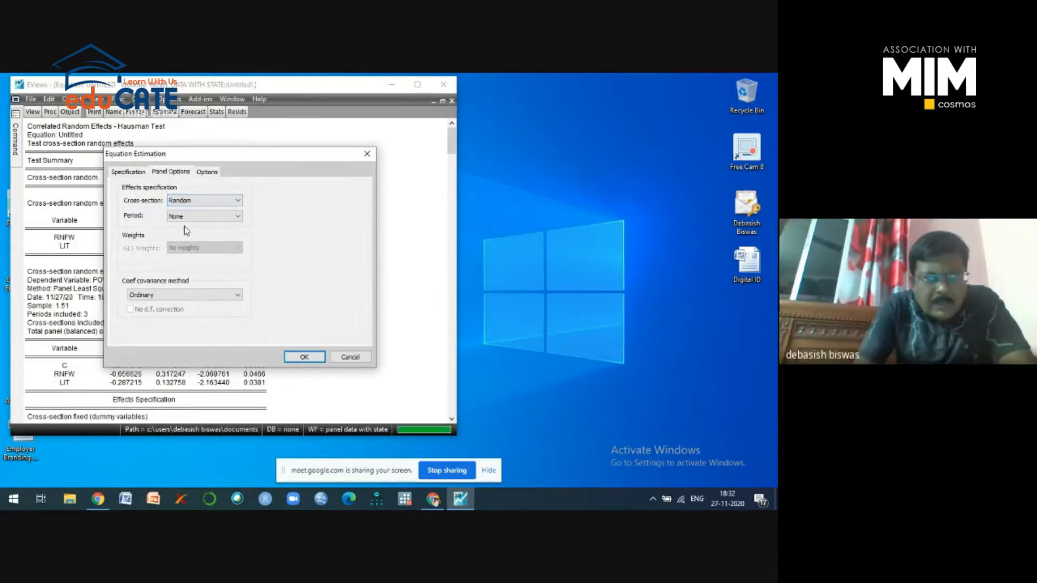
click(304, 358)
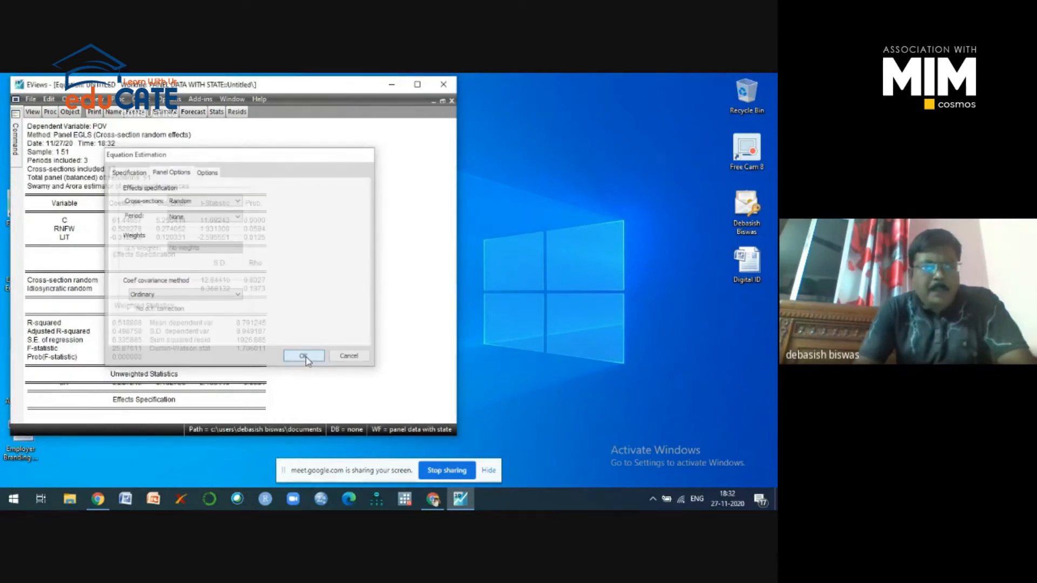
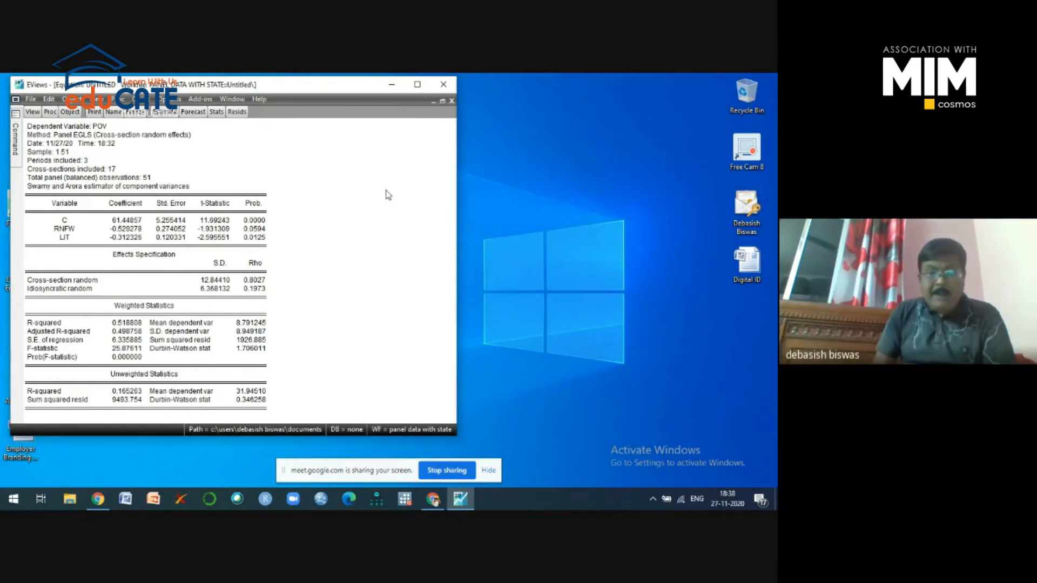
- Close the program, deleting the untitled equation and discarding the changes to the panel data with state workfile
key(ctrl+s)
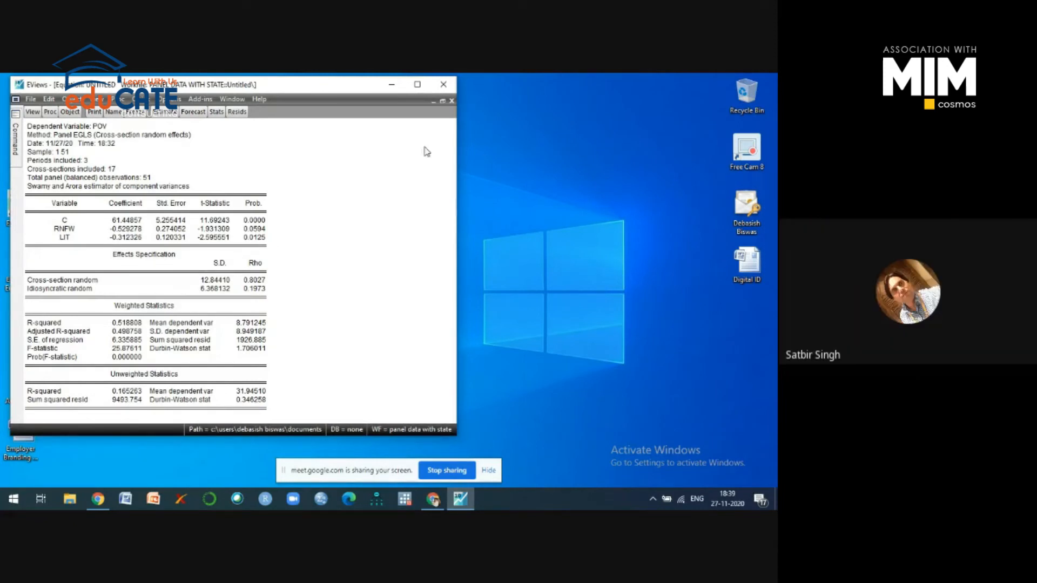
click(417, 86)
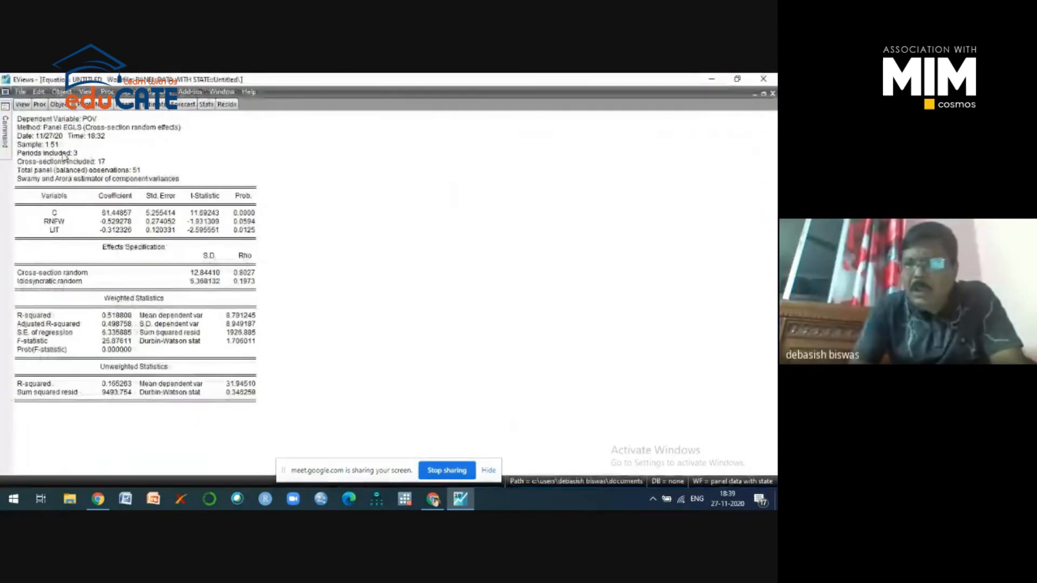
click(760, 82)
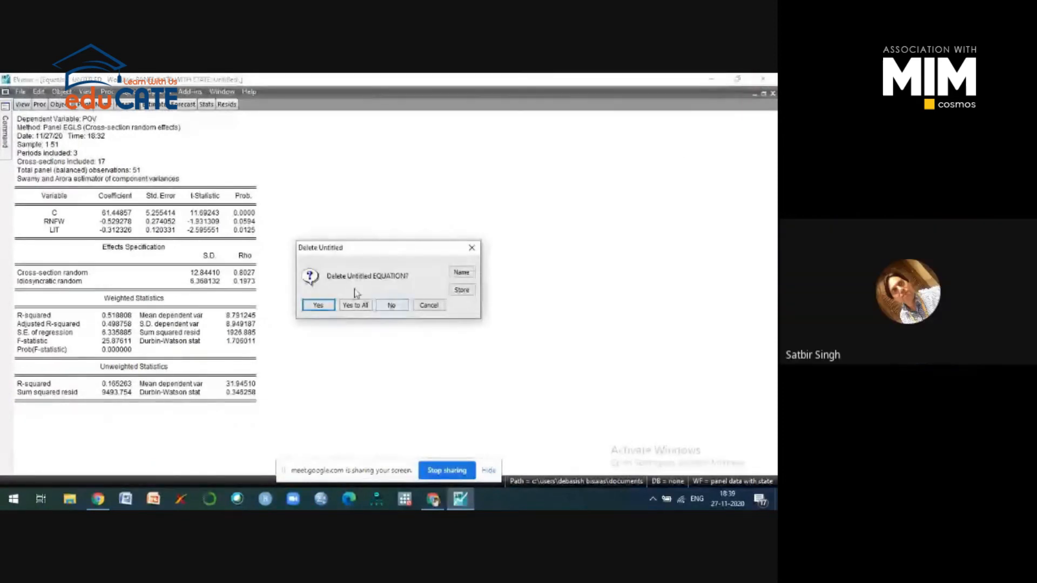
click(355, 305)
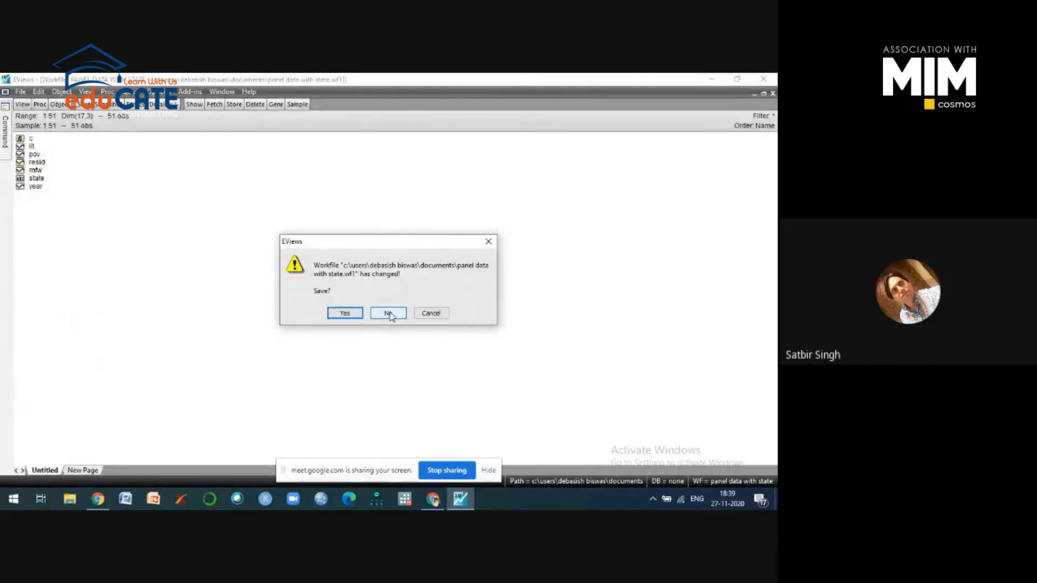
click(389, 314)
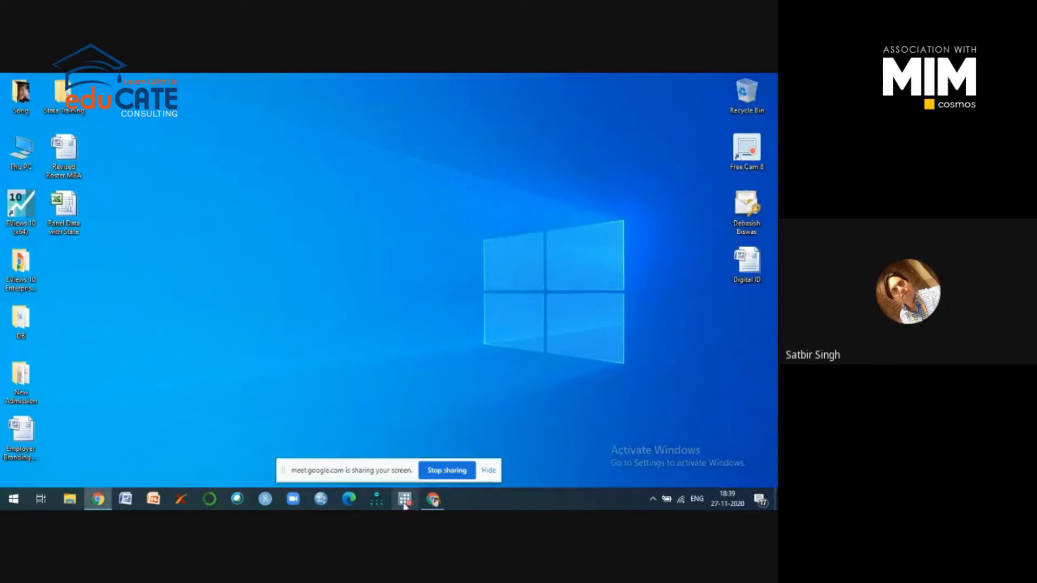
- Refresh the desktop, launch EViews 10 and dismiss its welcome screen
right_click(249, 171)
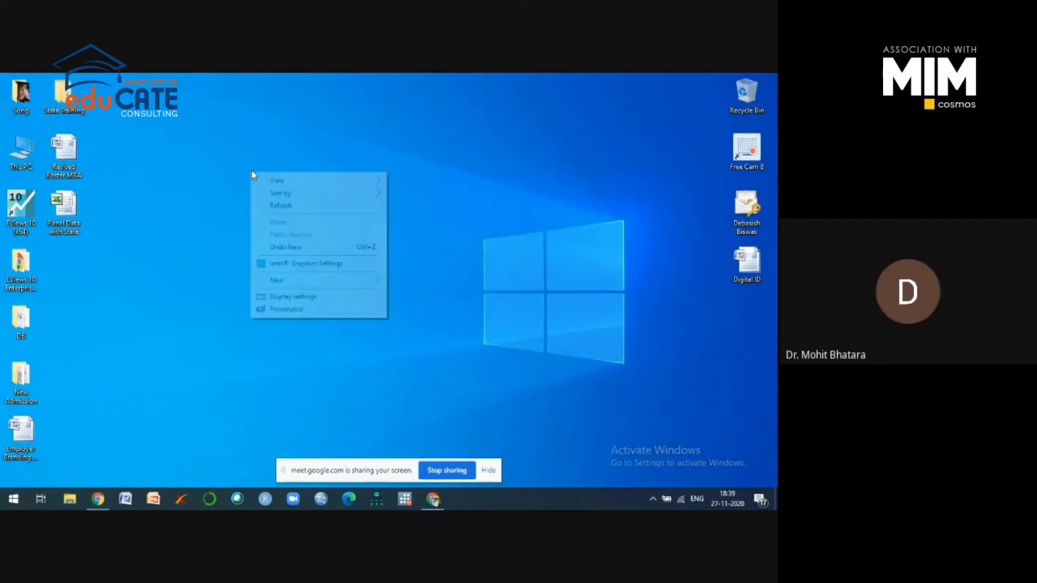
click(288, 207)
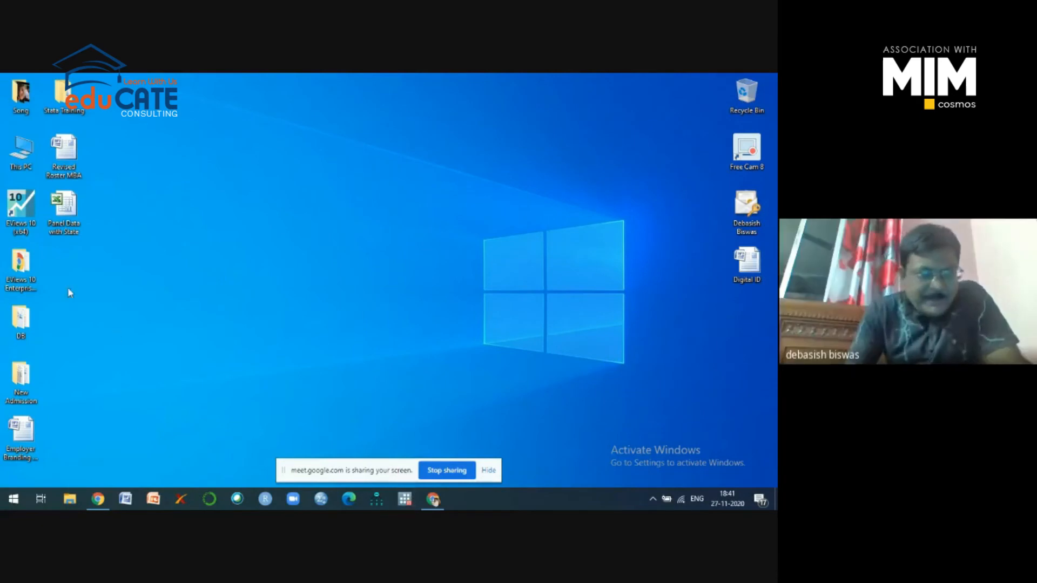
double_click(25, 206)
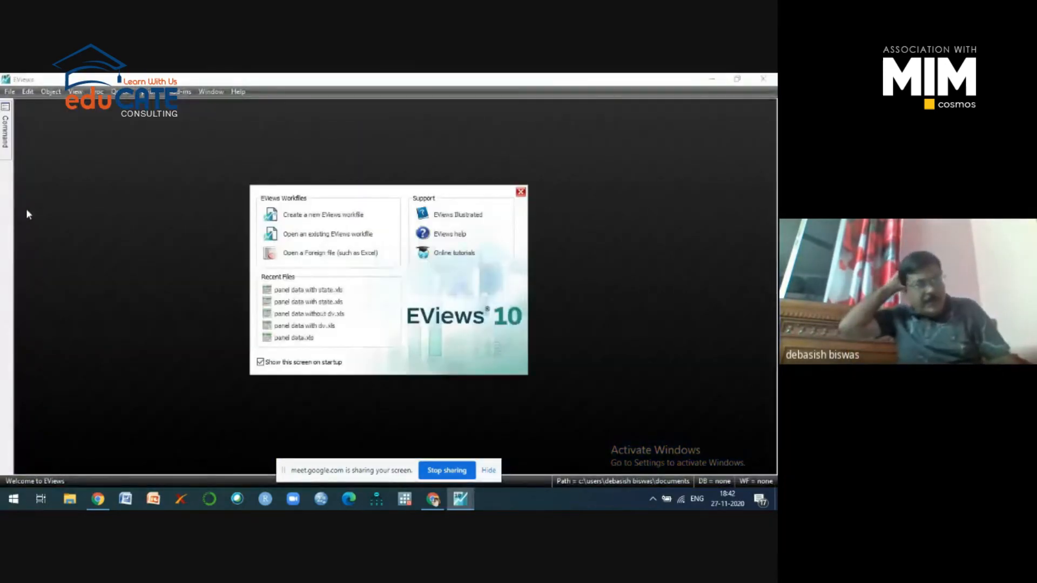
click(520, 192)
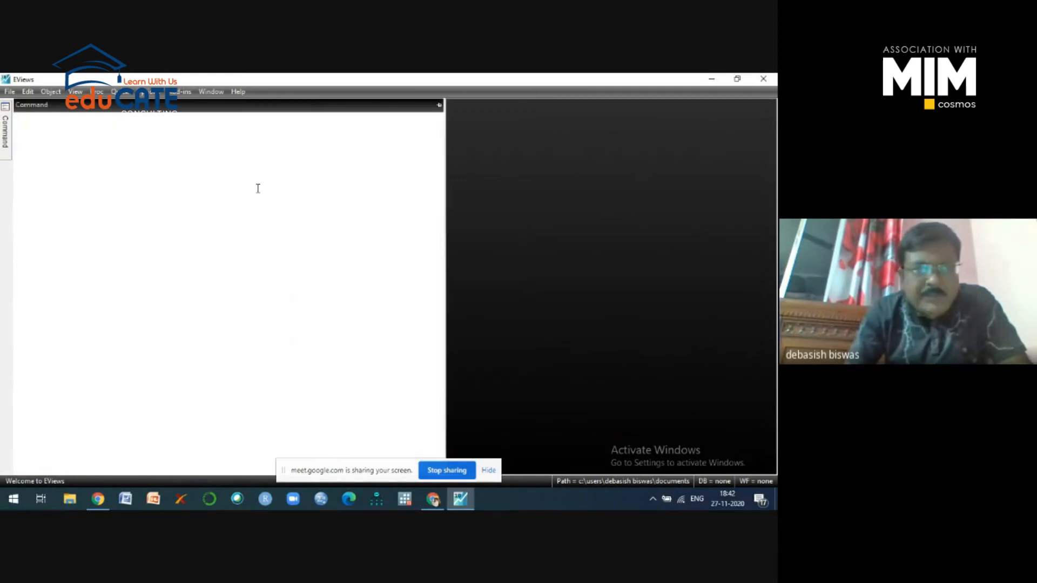
- Start importing the Panel Data without DV Excel file from the Day 4 folder
click(9, 93)
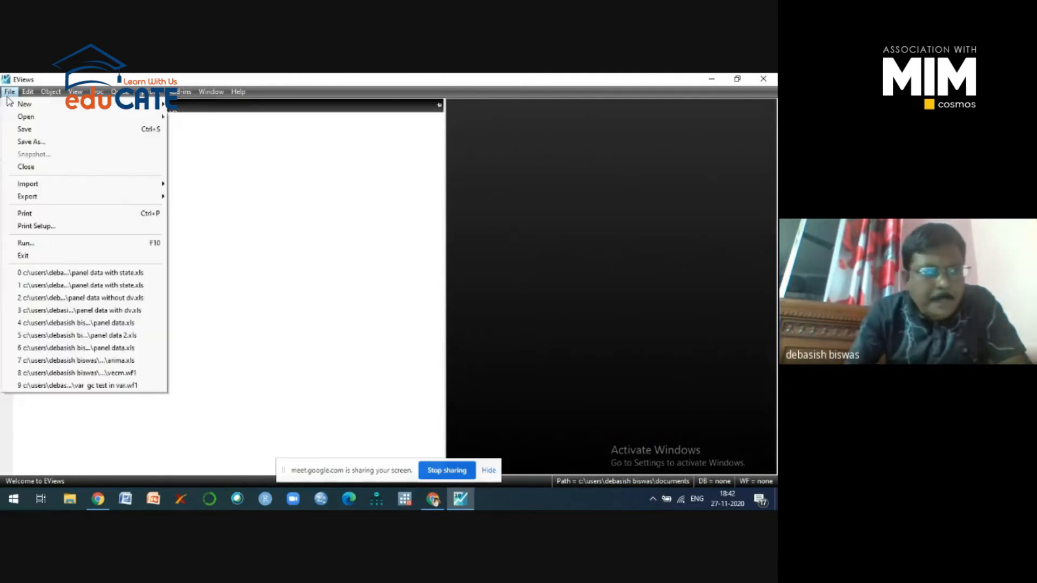
mouse_move(59, 186)
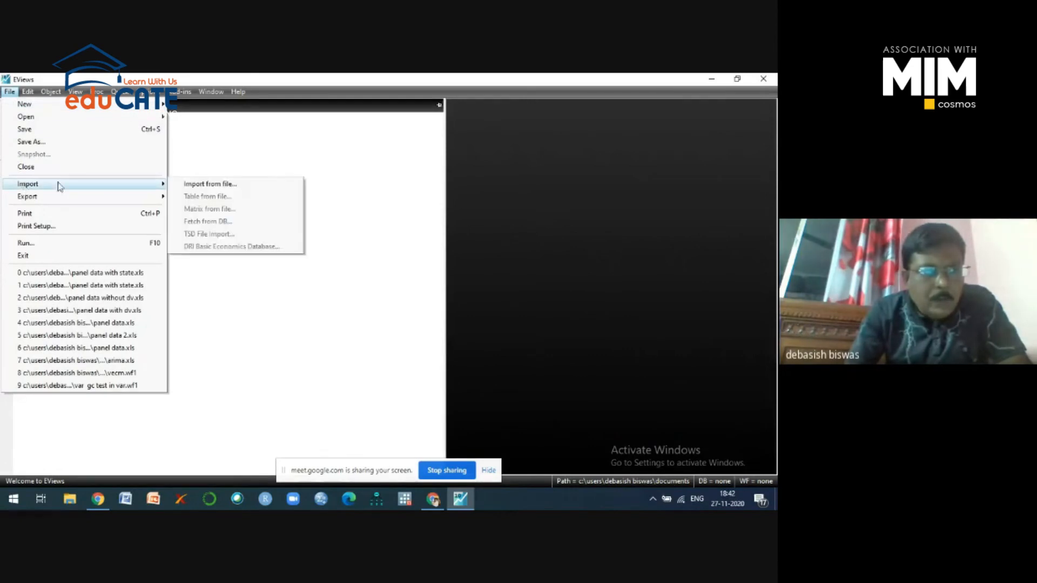
click(229, 184)
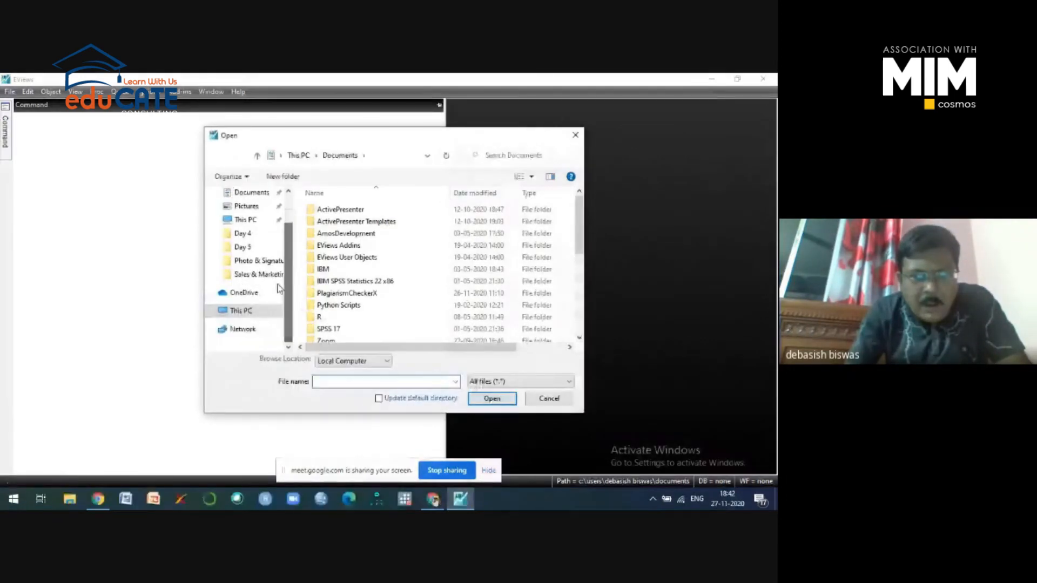
click(243, 234)
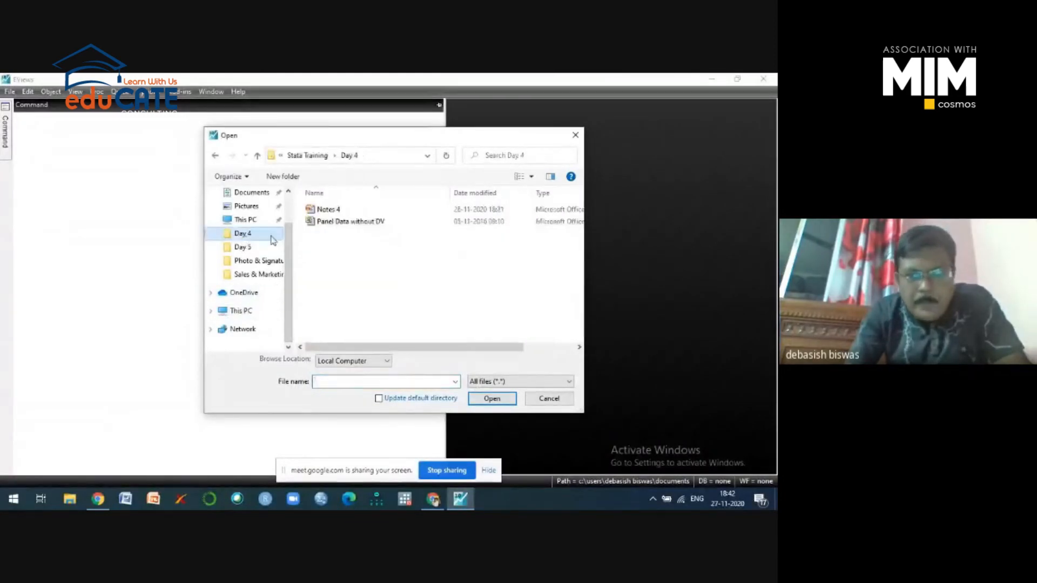
click(356, 226)
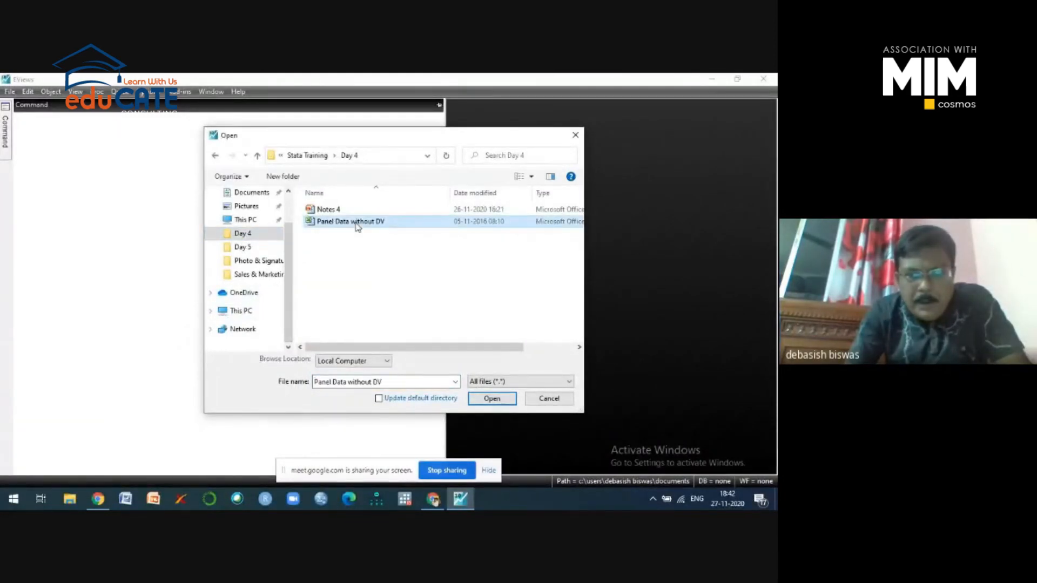
click(491, 400)
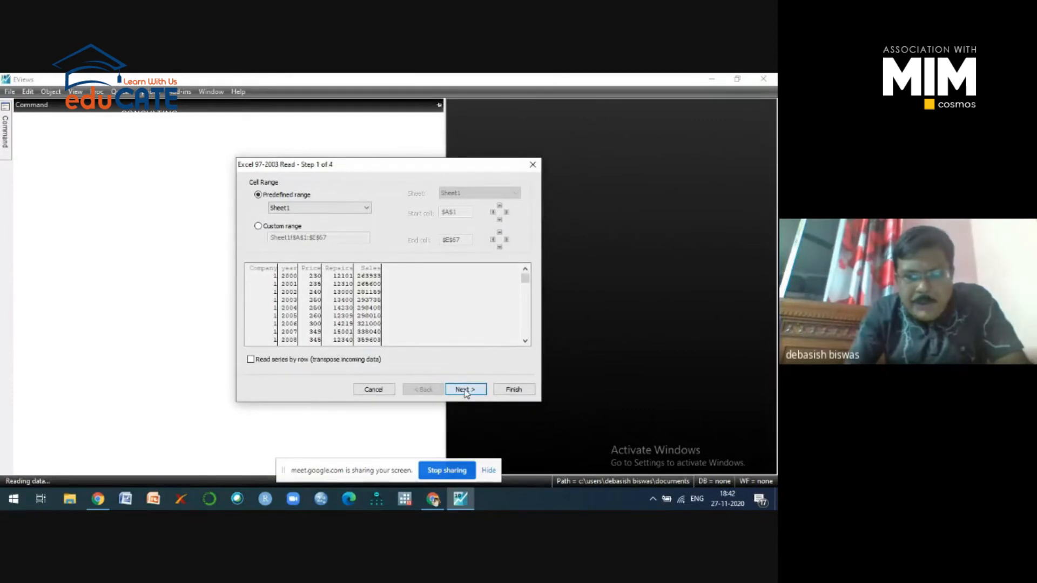
- Import Sheet1 into a new dated panel workfile identified by company and year, linking the series to the external source
click(464, 390)
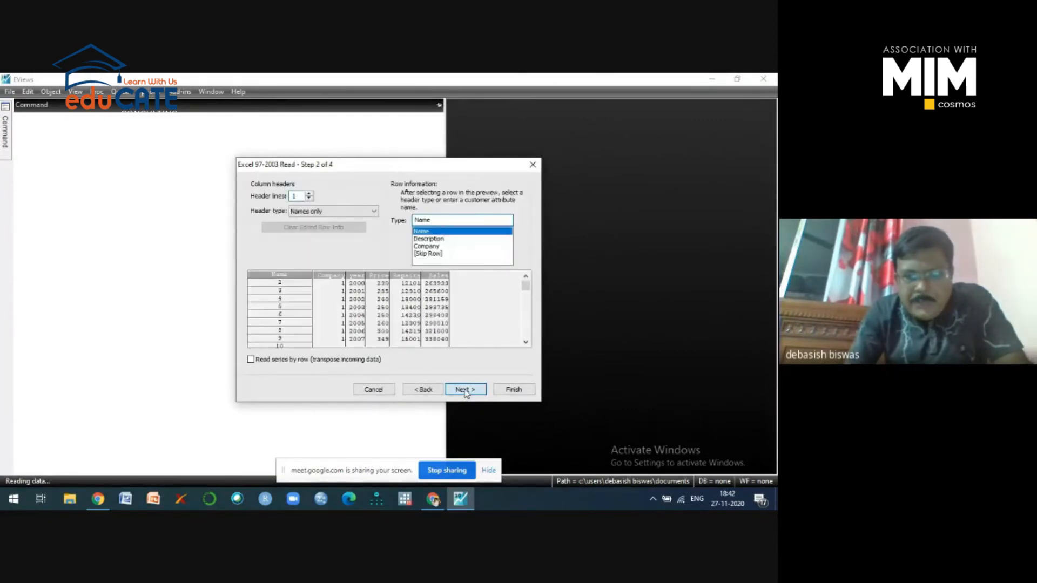
click(464, 389)
click(465, 390)
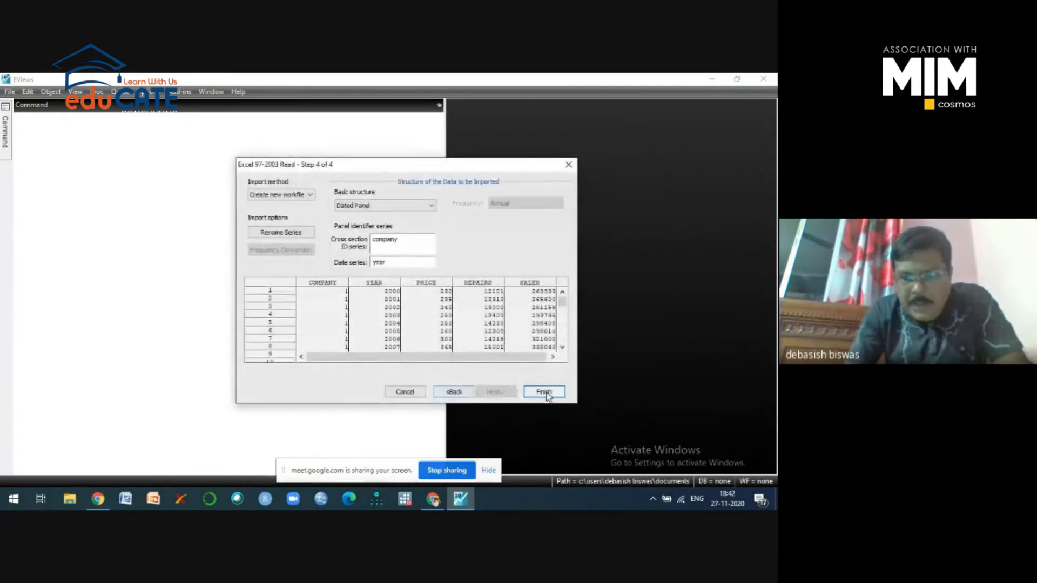
click(544, 392)
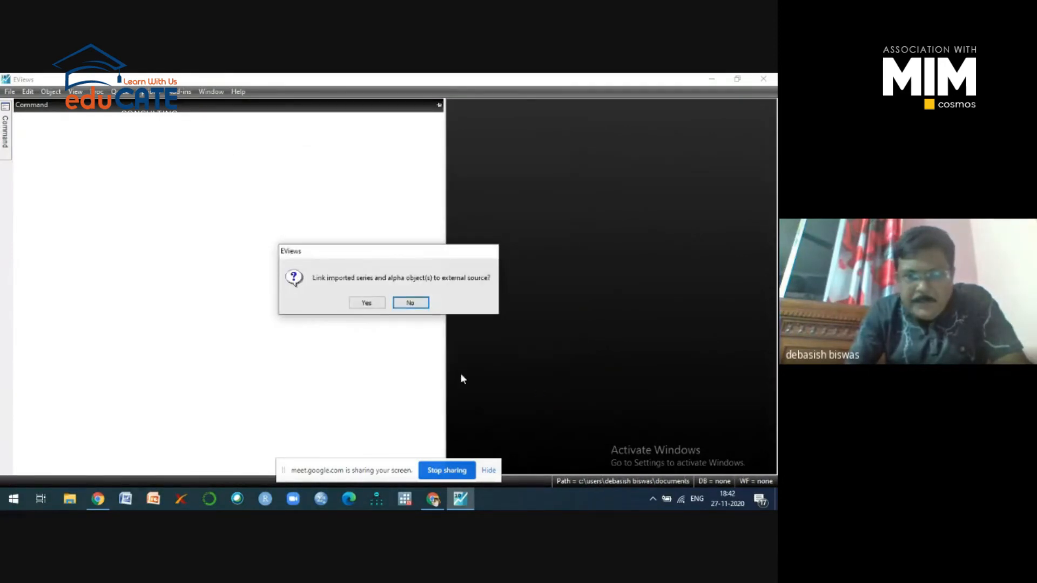
click(366, 304)
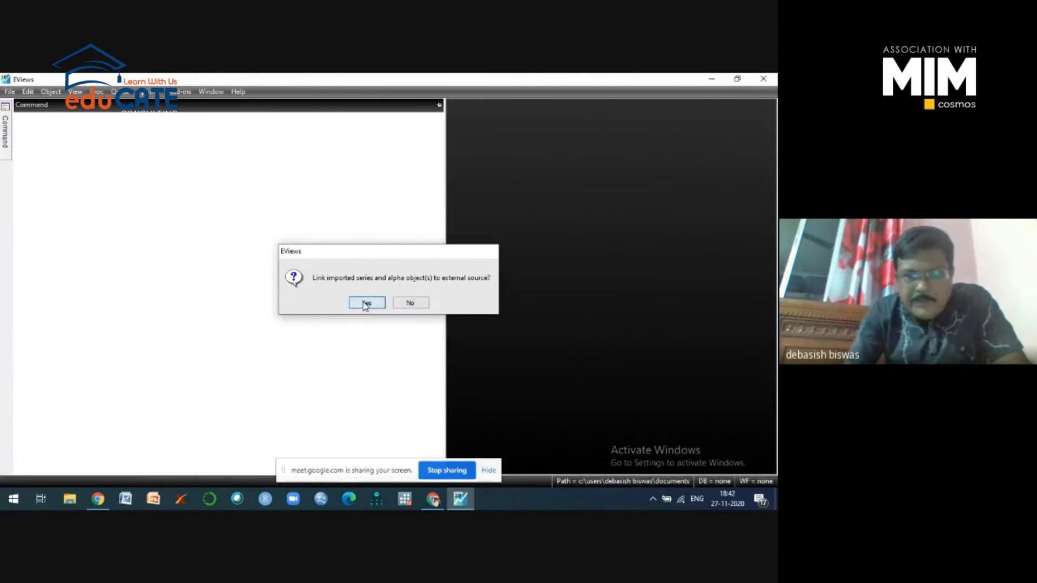
- Collapse the command window and maximize the Panel Data without DV workfile
click(439, 106)
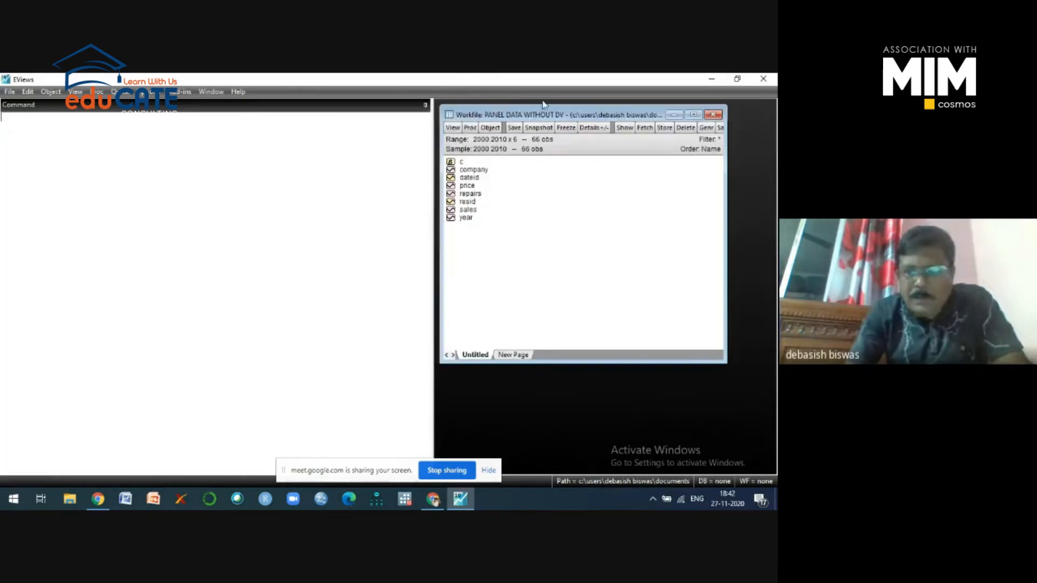
drag(538, 106, 534, 134)
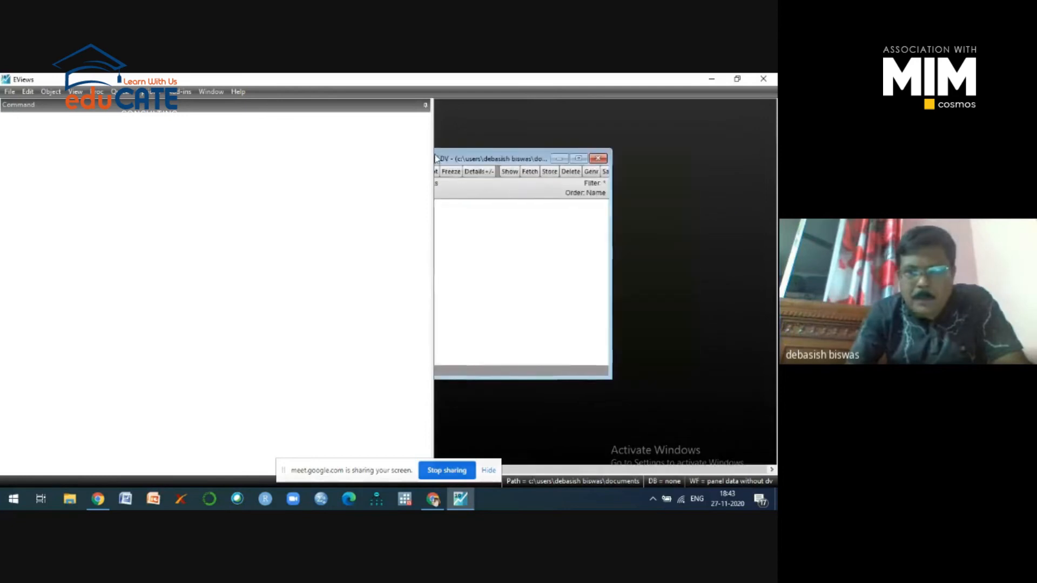
click(425, 105)
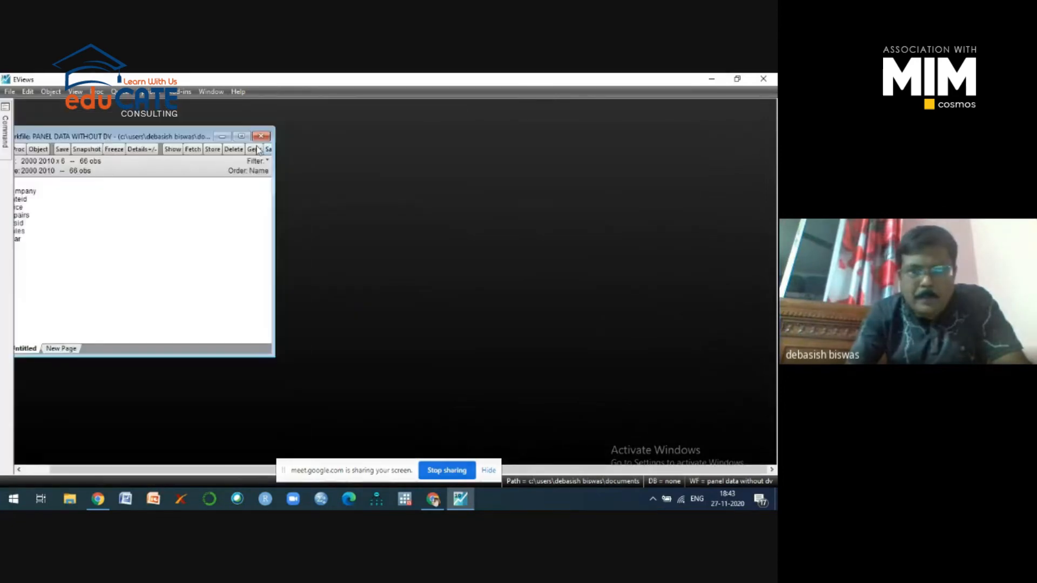
drag(167, 136, 216, 139)
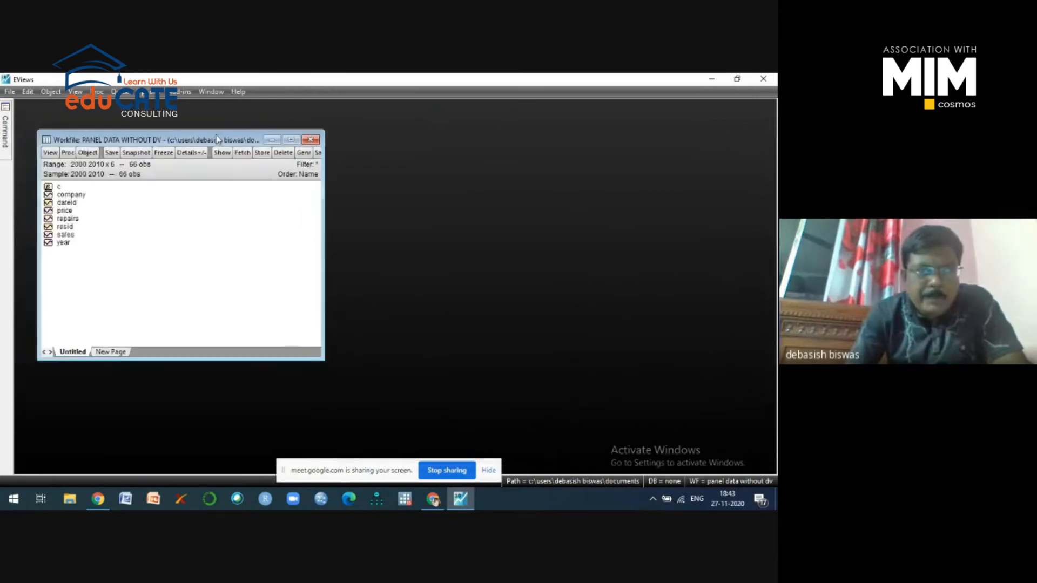
click(291, 140)
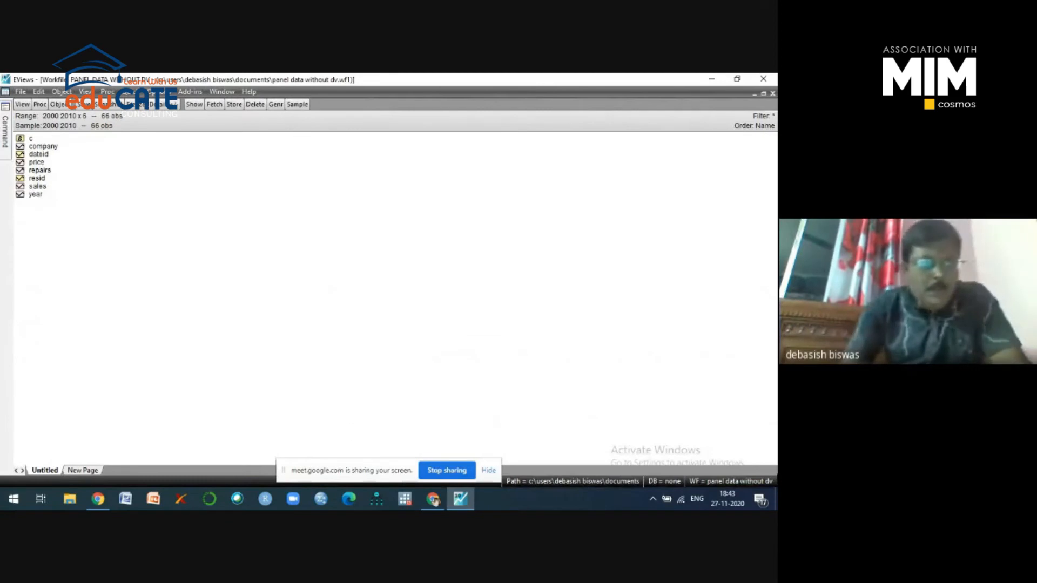
- Examine the source data in the Panel Data without DV spreadsheet from the Day 4 folder, close it and return to EViews
click(712, 78)
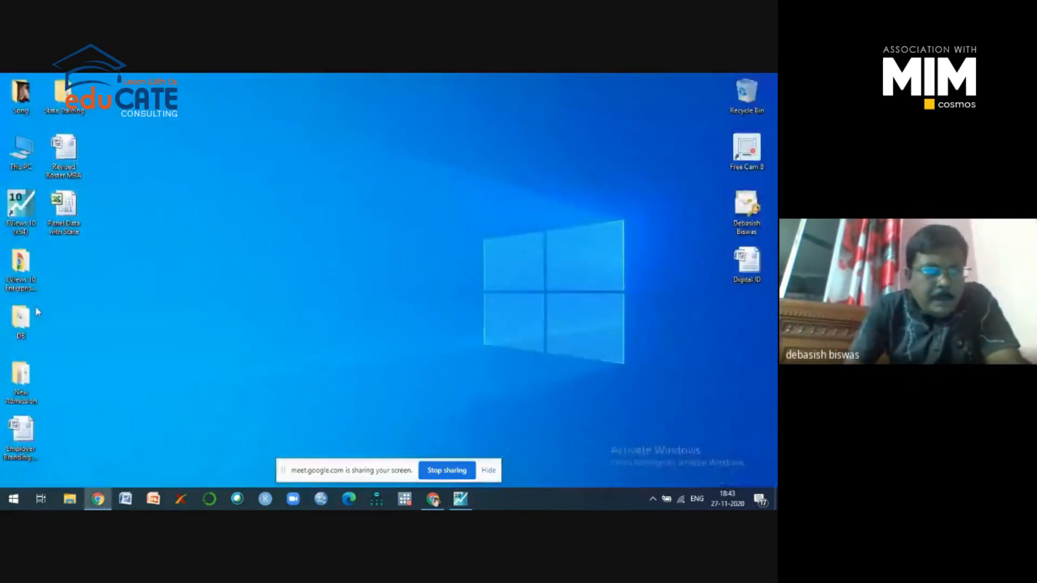
double_click(64, 96)
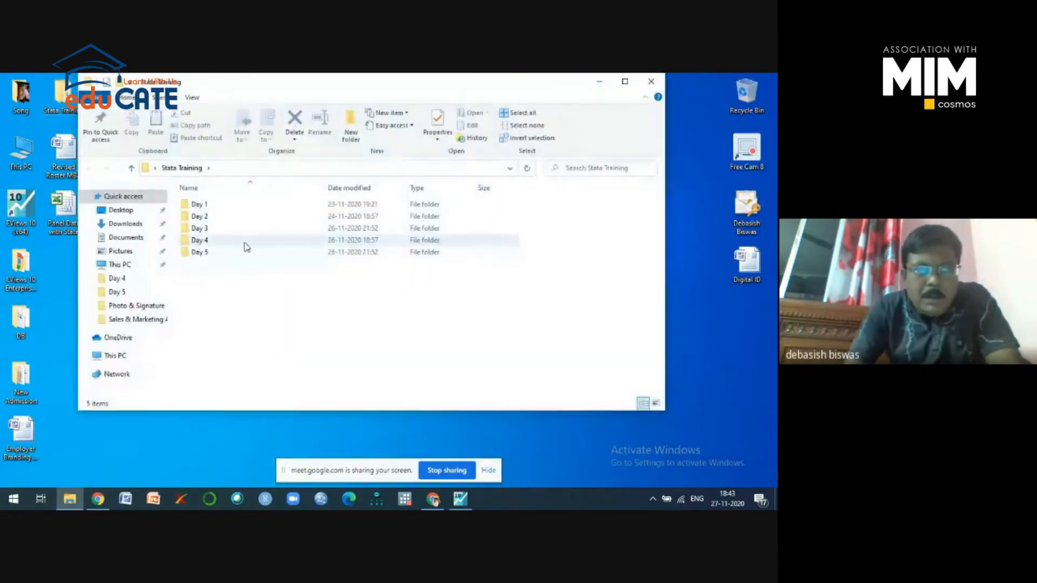
double_click(245, 246)
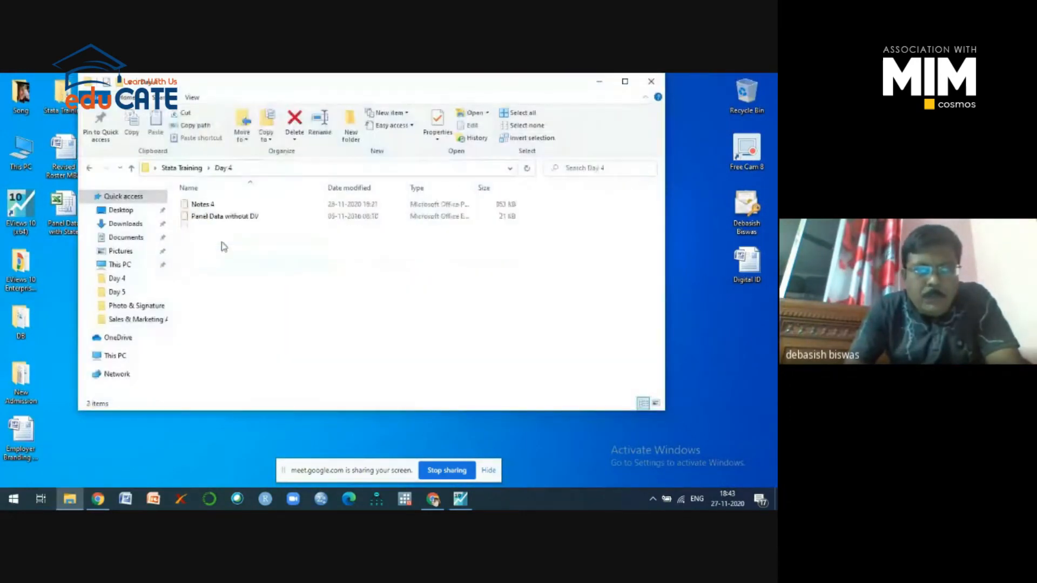
double_click(230, 223)
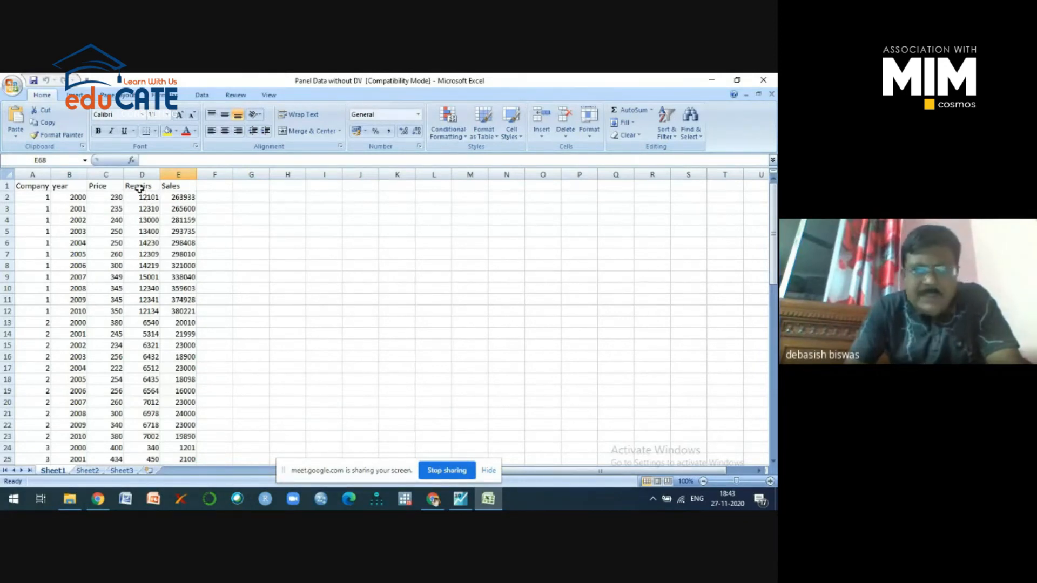
click(769, 81)
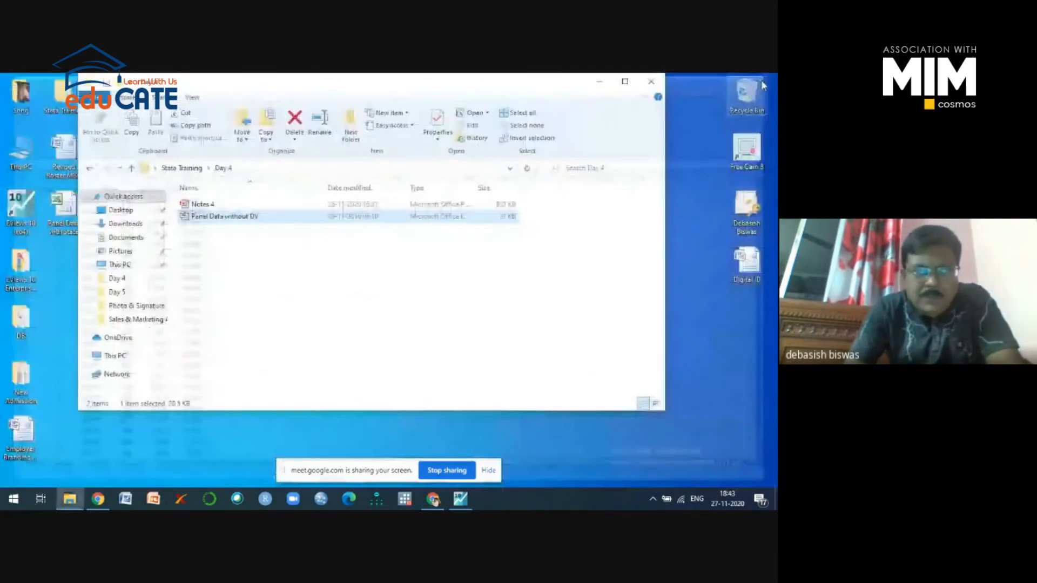
click(651, 81)
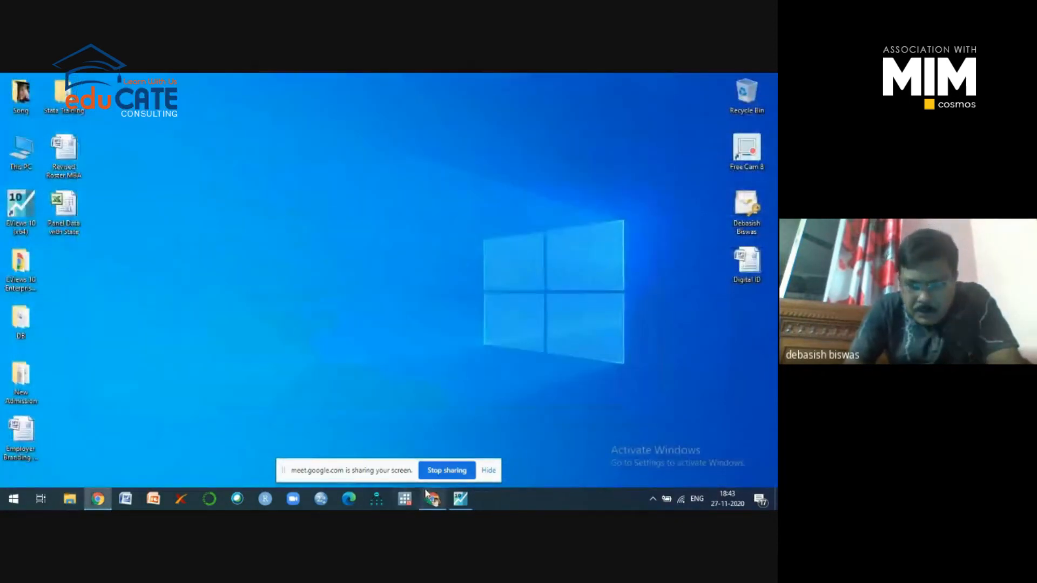
click(464, 503)
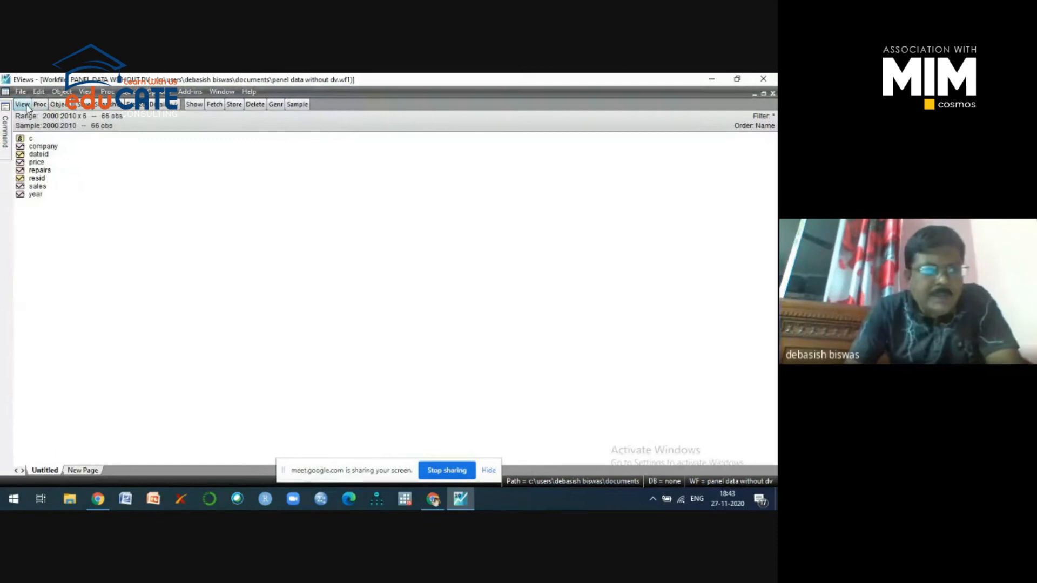
- Estimate the least squares equation "sales c price repairs" for sample 2000 2010 with cross-section and period effects set to None
key(ctrl+s)
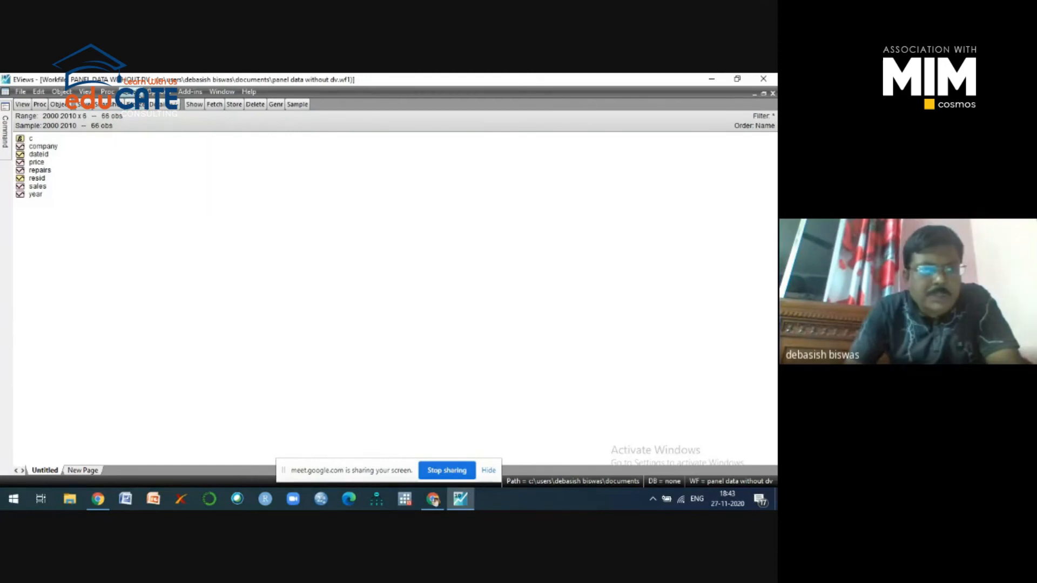
click(129, 91)
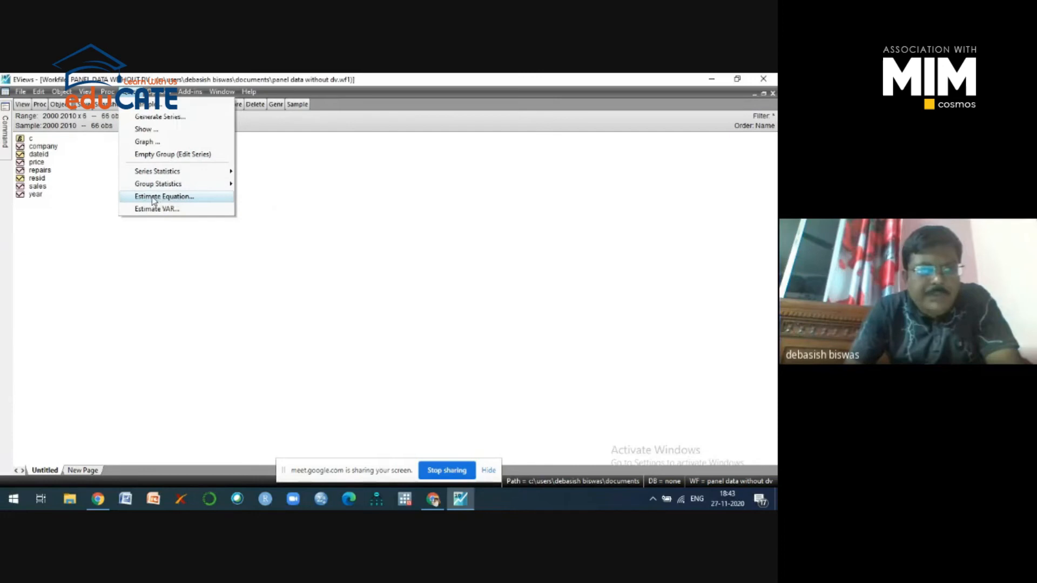
click(176, 201)
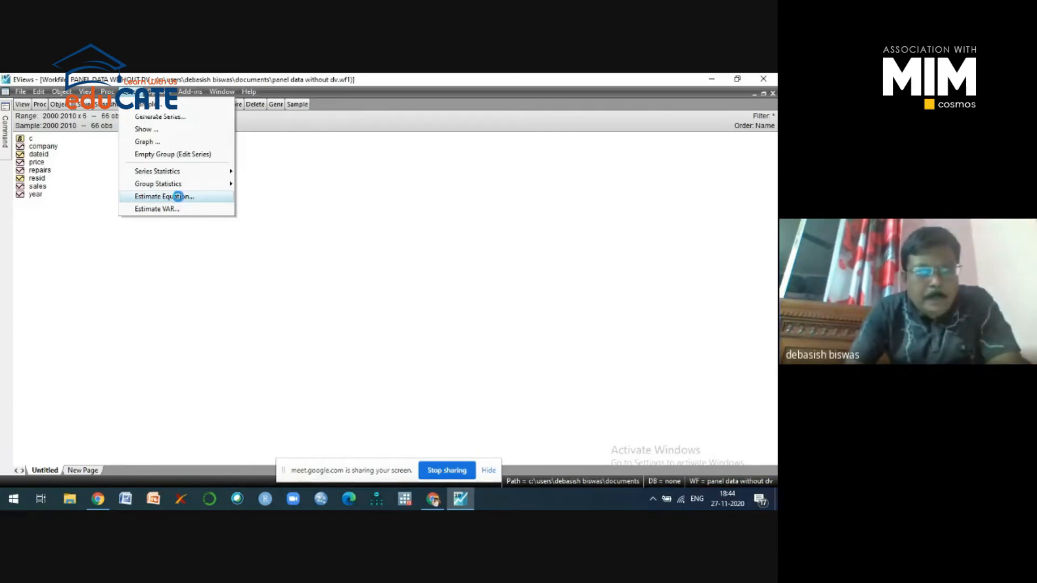
click(180, 199)
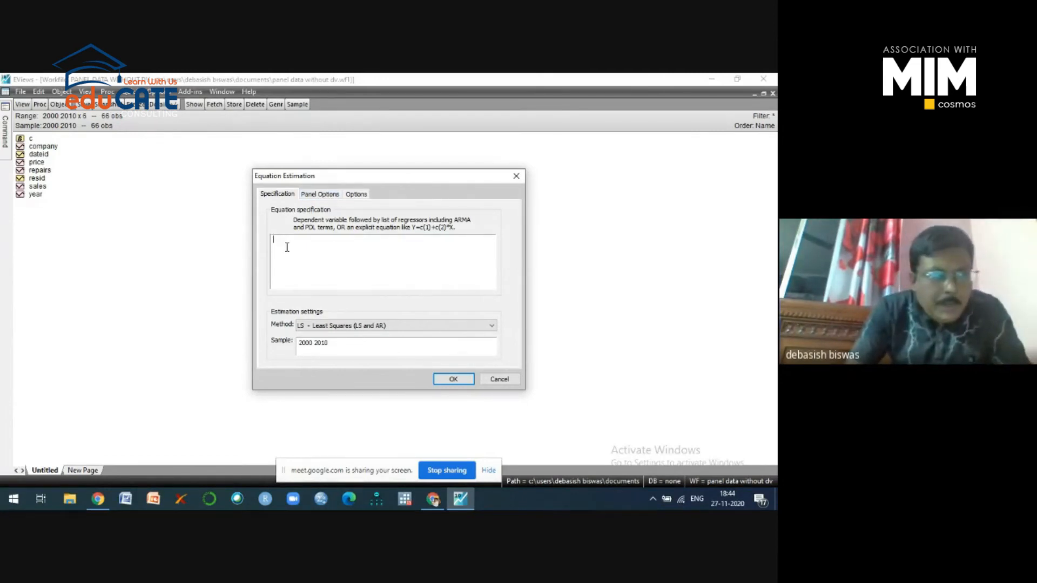
text(sa)
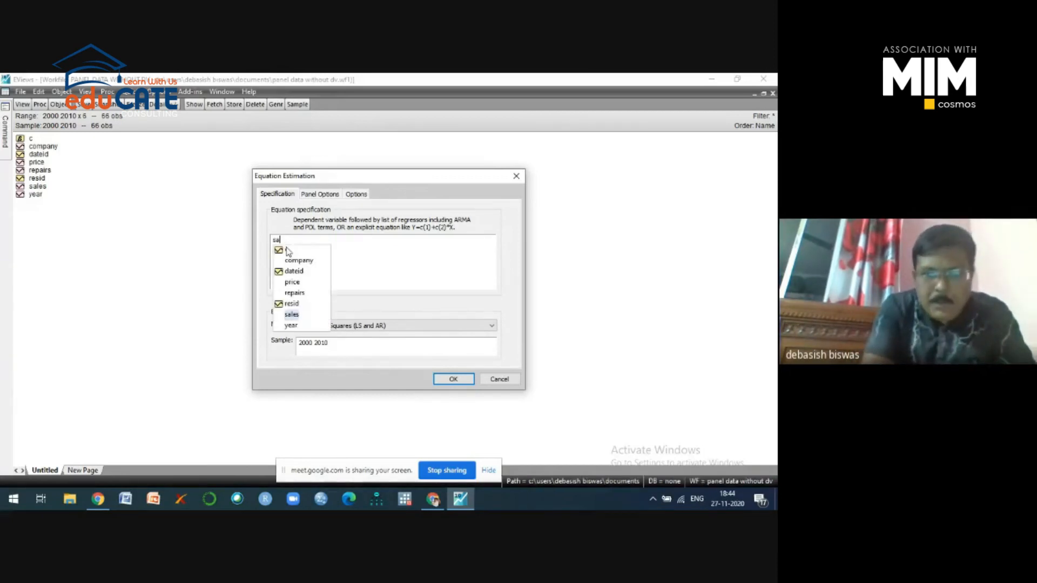
click(294, 316)
text(c)
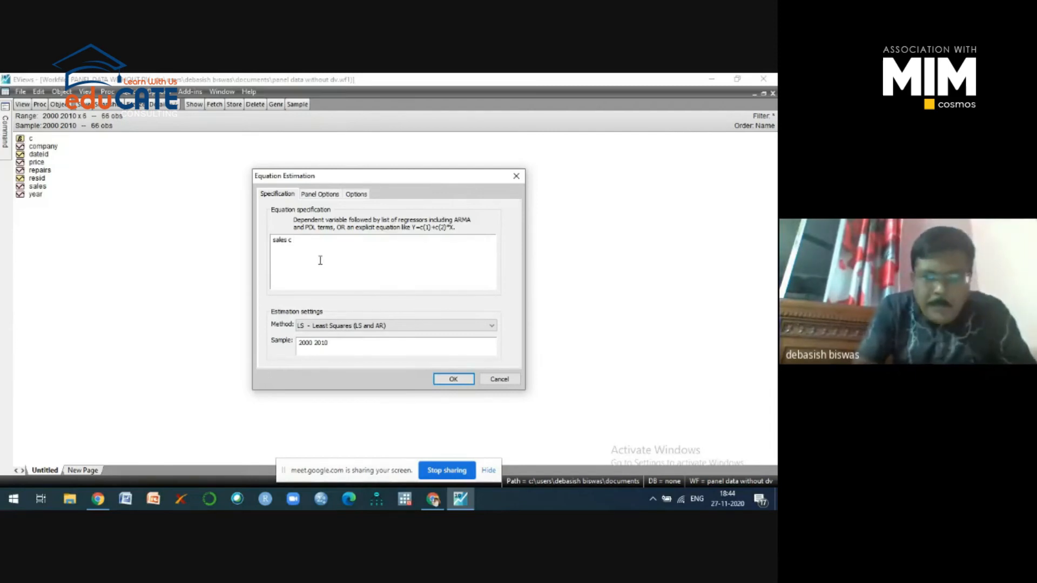
text( pr)
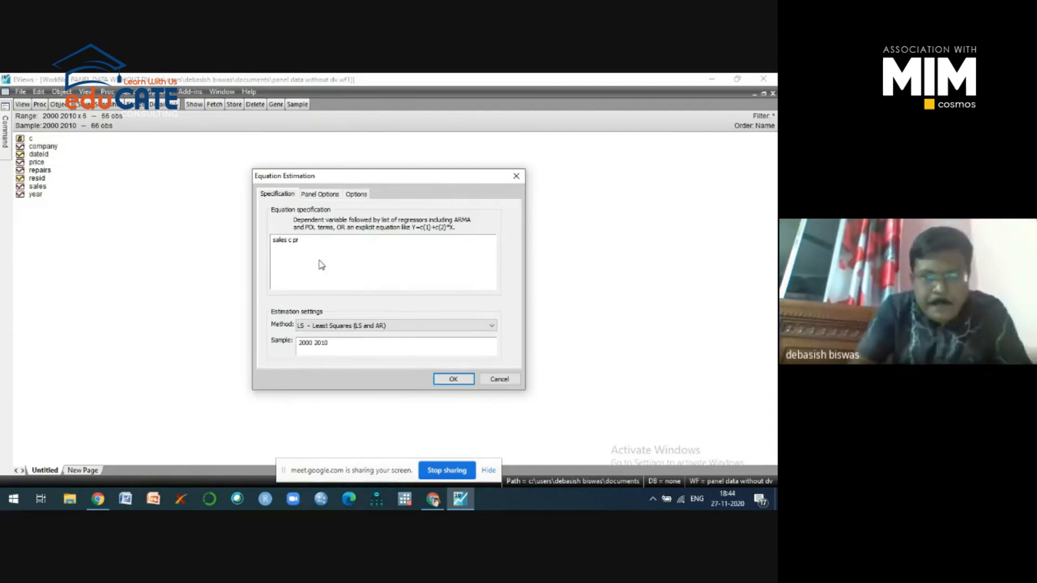
click(312, 283)
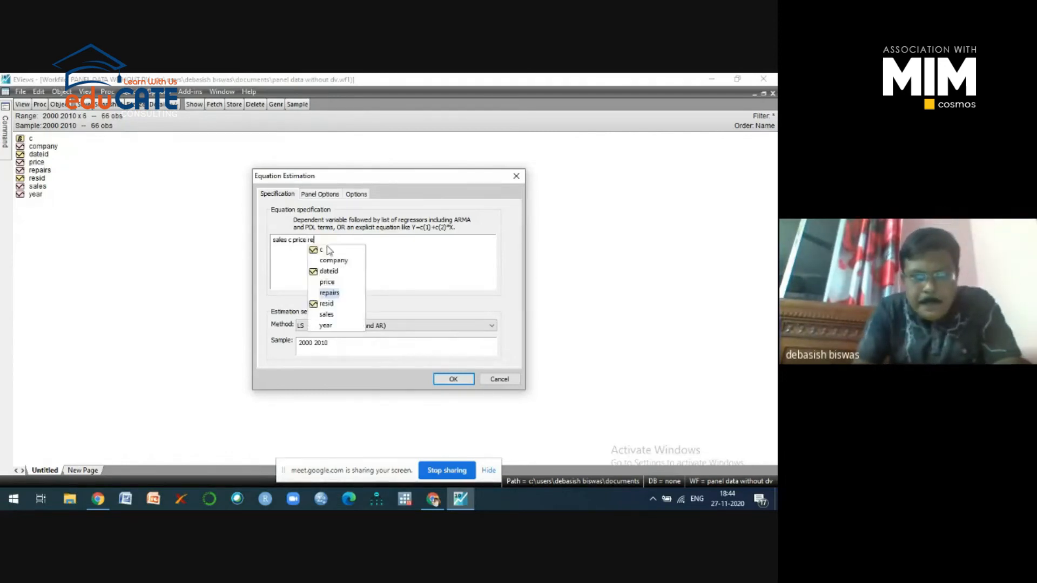
click(327, 295)
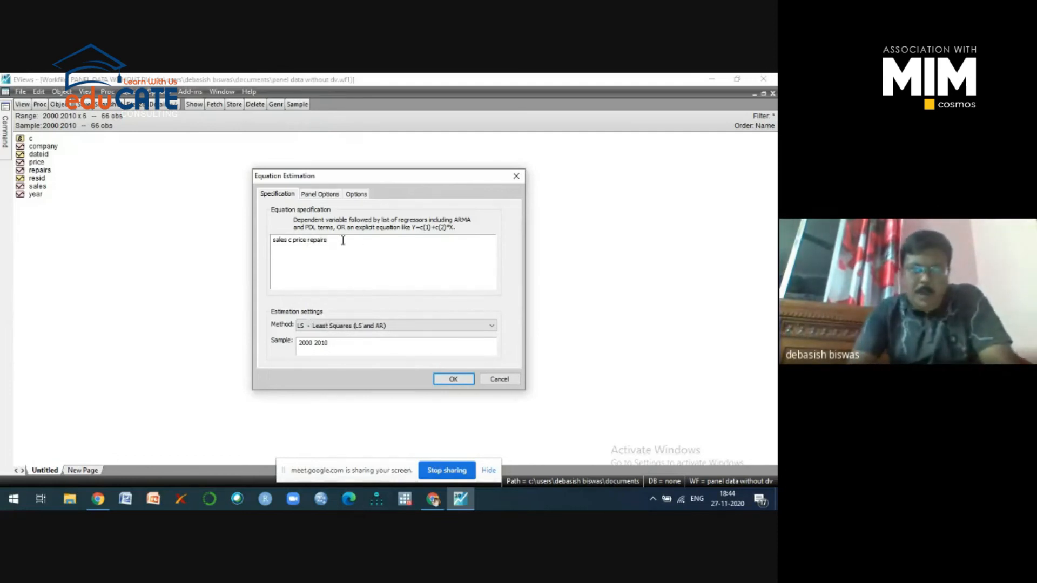
click(330, 195)
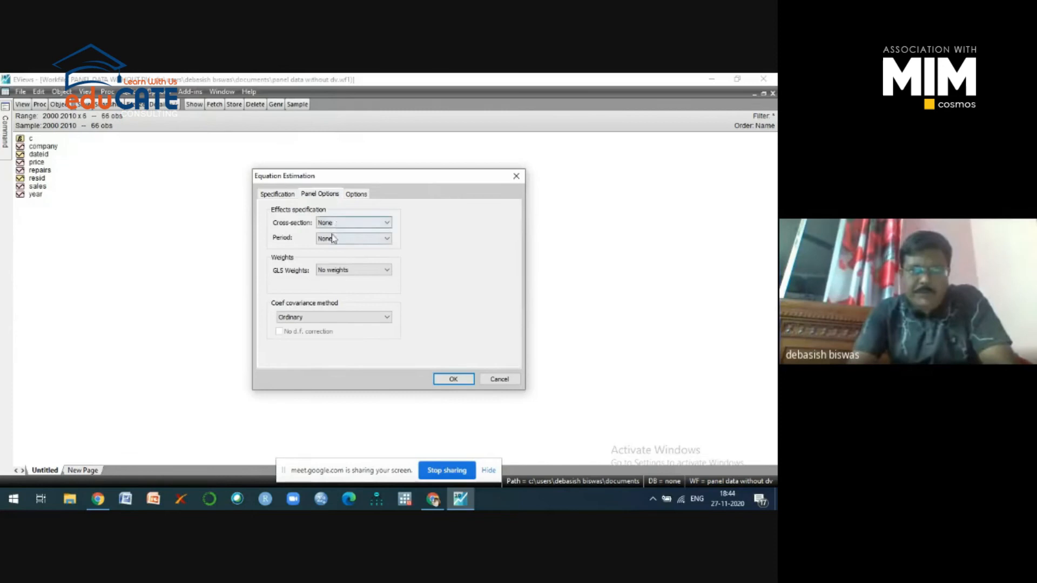
click(456, 379)
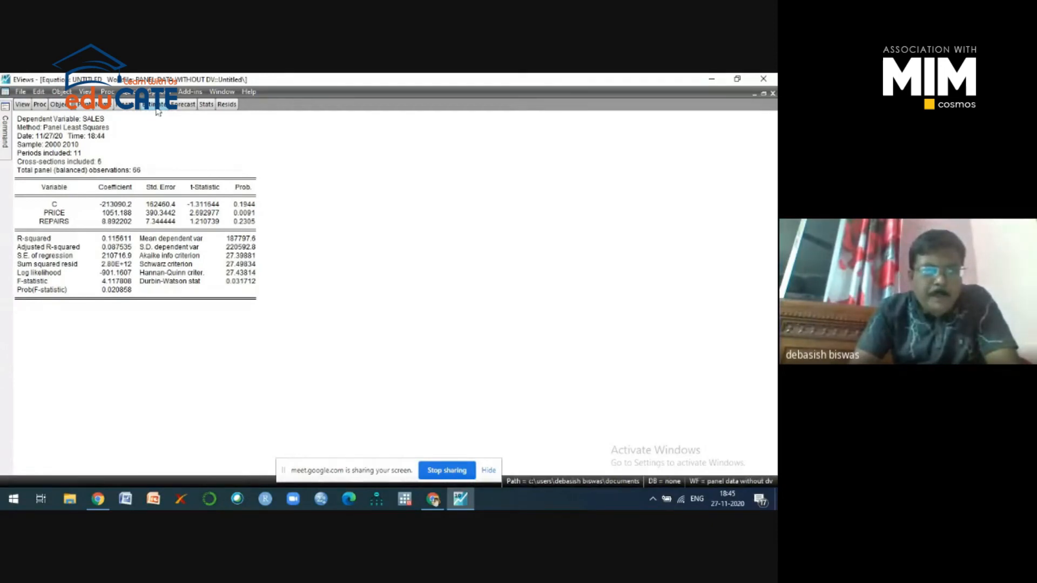
- Re-estimate the sales equation with cross-section effects set to Fixed and period effects left at None
click(157, 106)
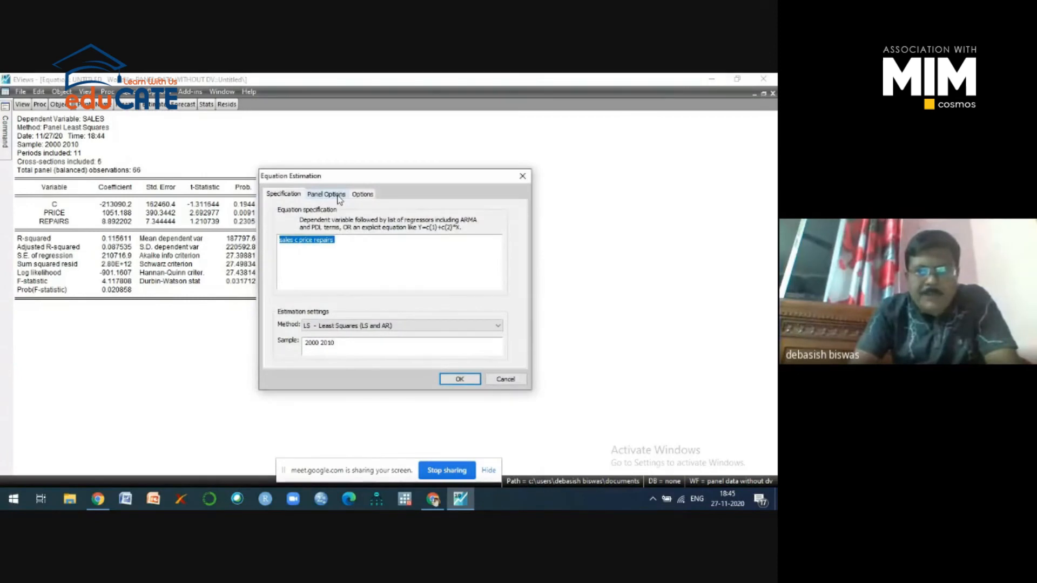
click(339, 198)
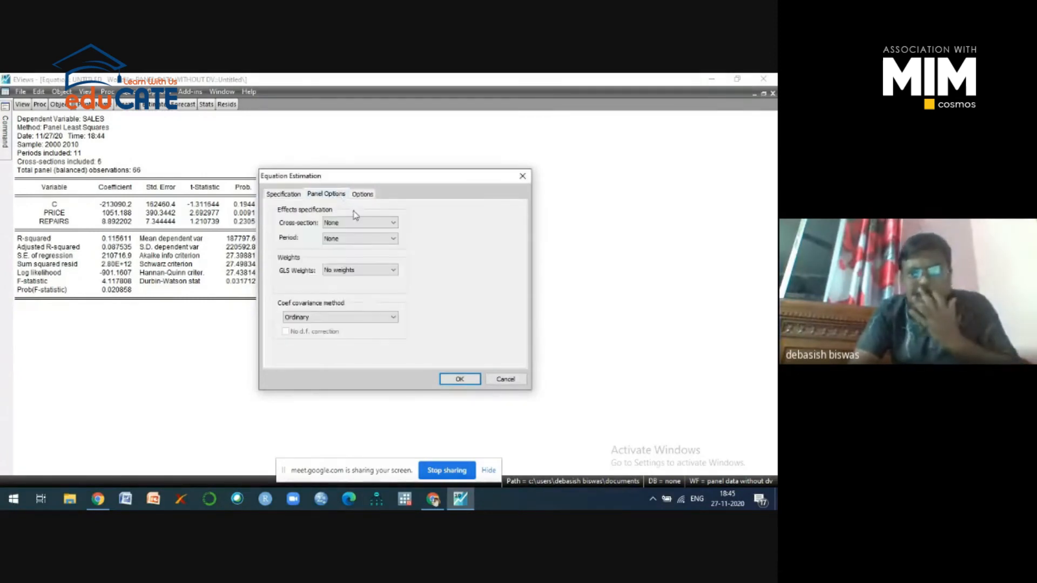
click(393, 225)
click(335, 242)
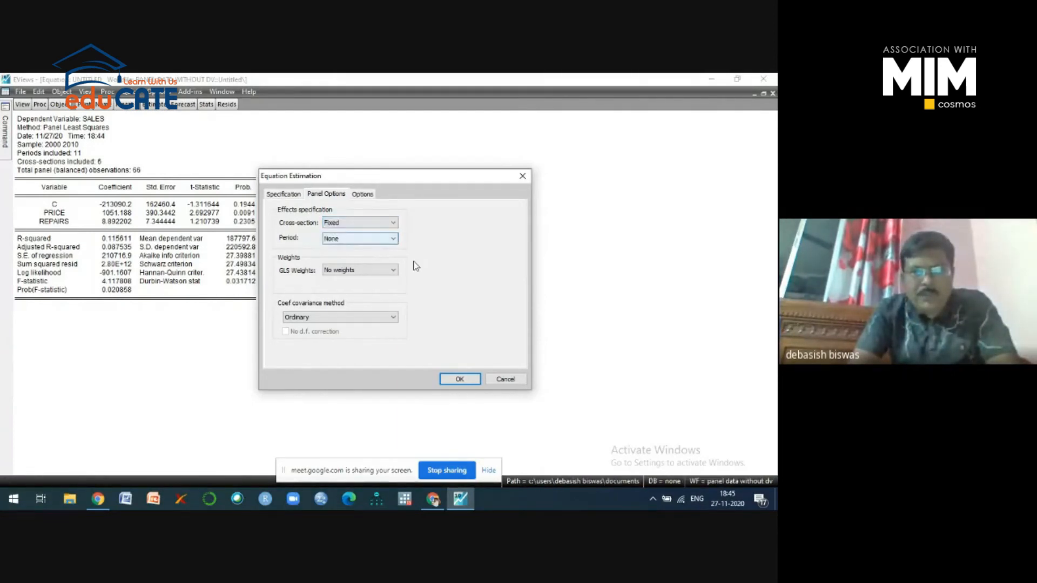
click(460, 380)
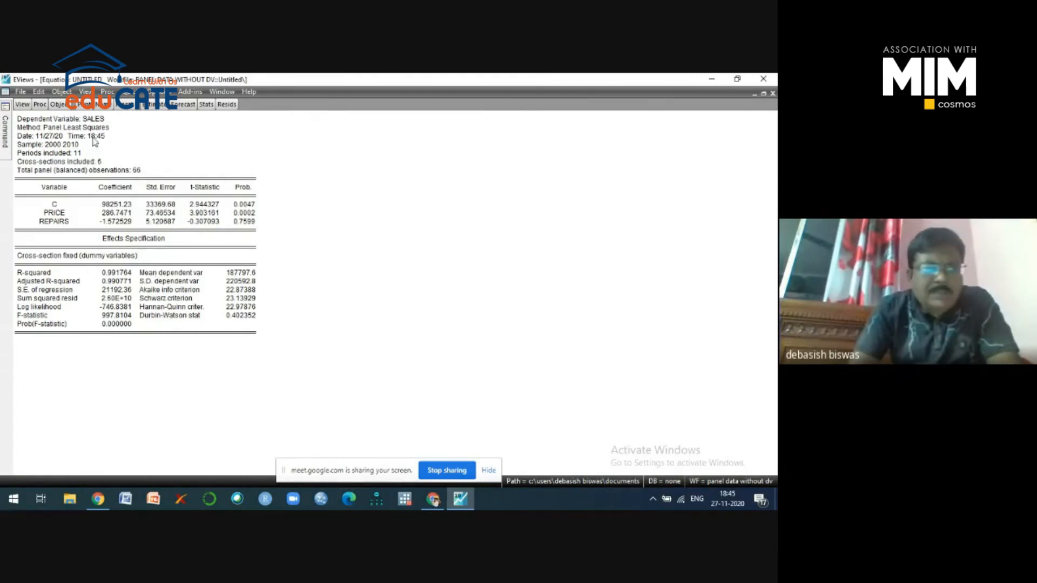
- Run the Redundant Fixed Effects - Likelihood Ratio test on the cross-section fixed effects equation
click(23, 106)
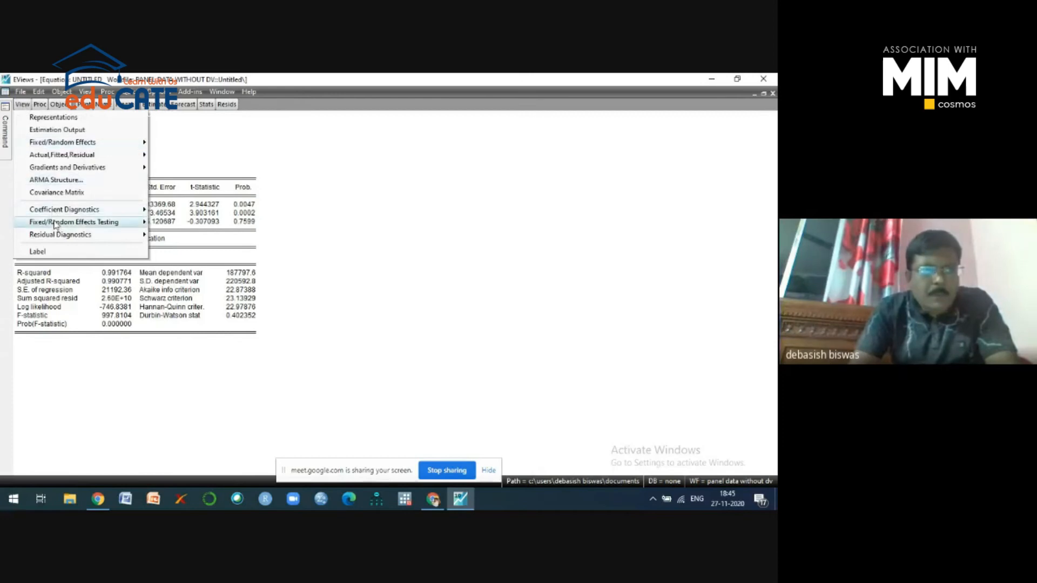
mouse_move(59, 225)
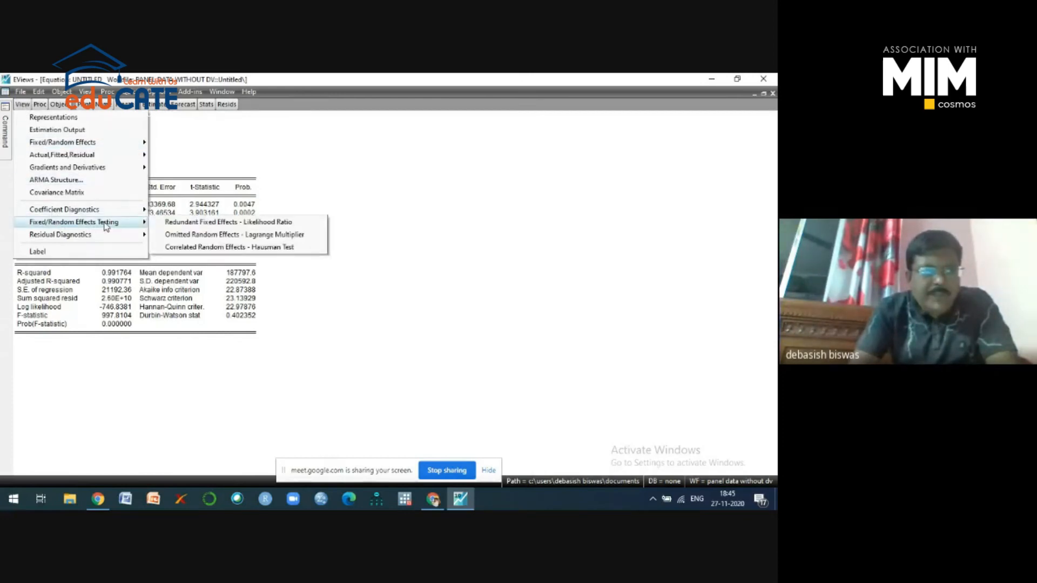
click(258, 227)
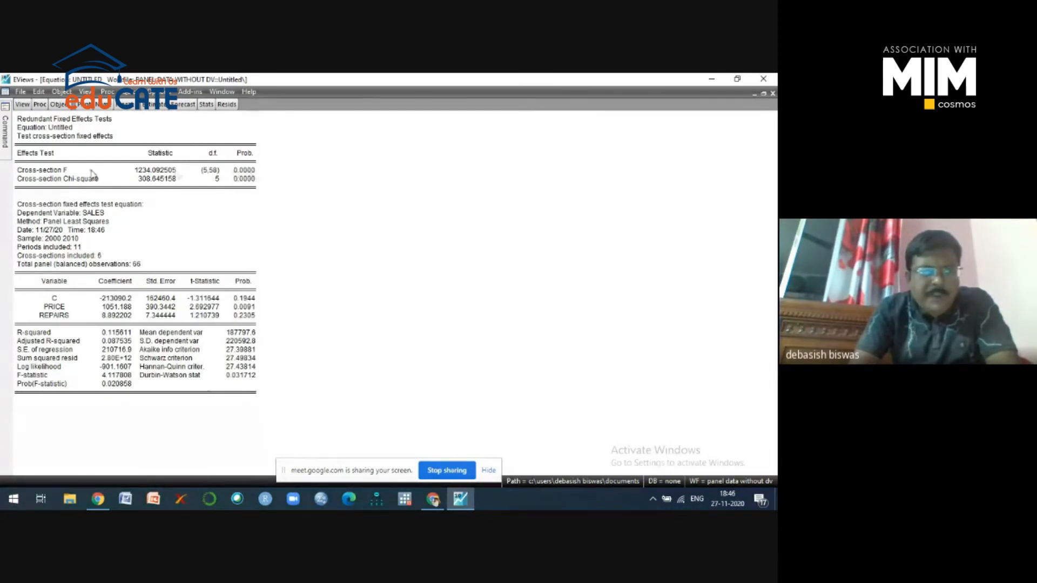
- Re-estimate the sales equation with cross-section effects set to Random and period effects left at None
click(156, 106)
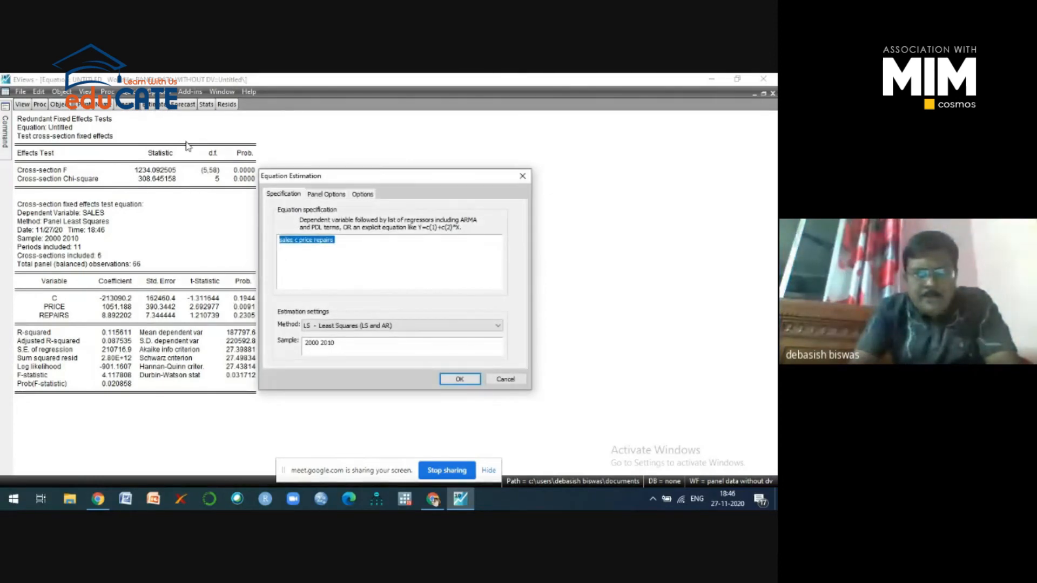
click(327, 195)
click(395, 224)
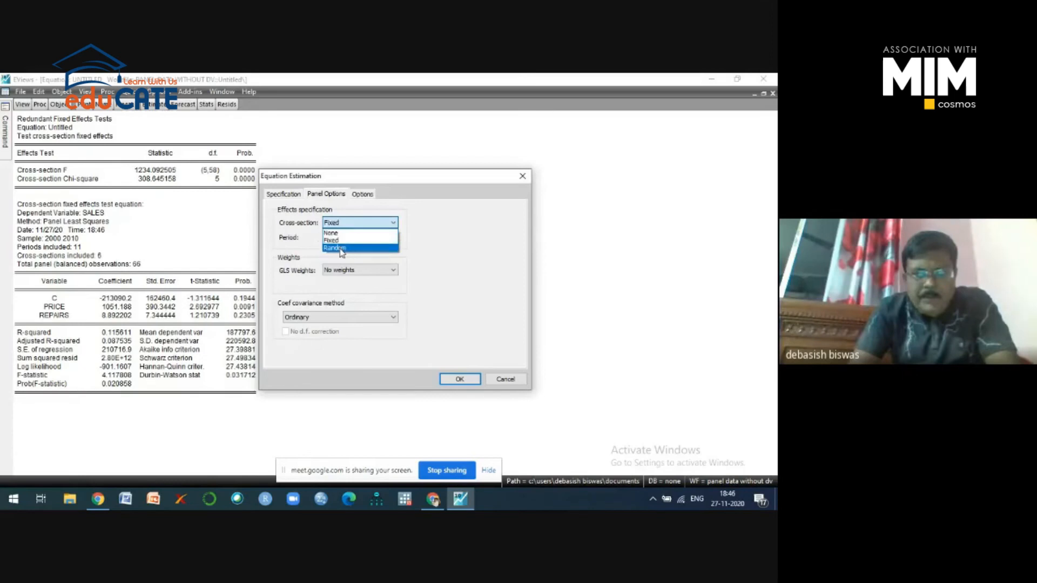
click(341, 249)
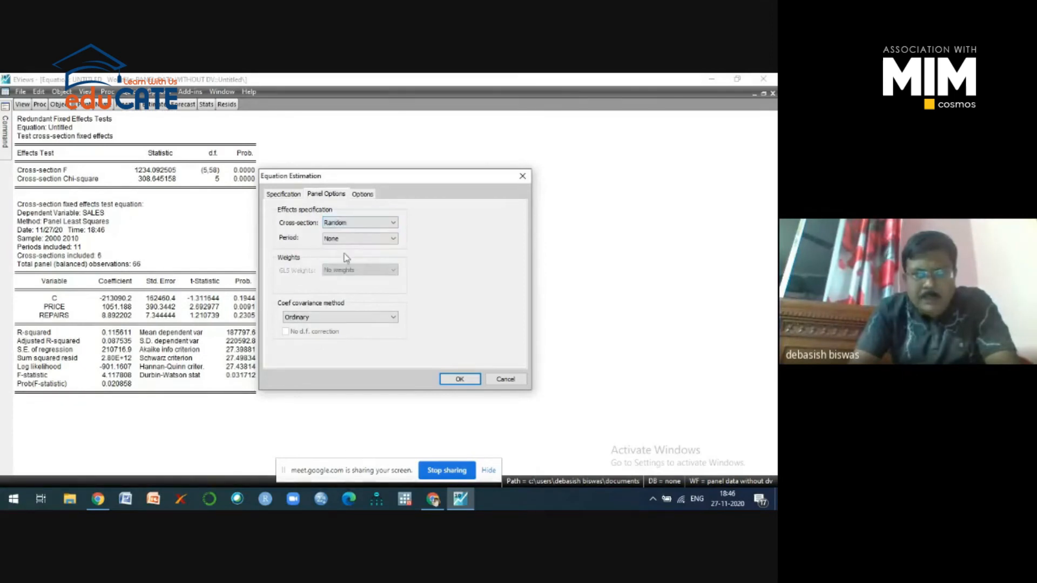
click(456, 380)
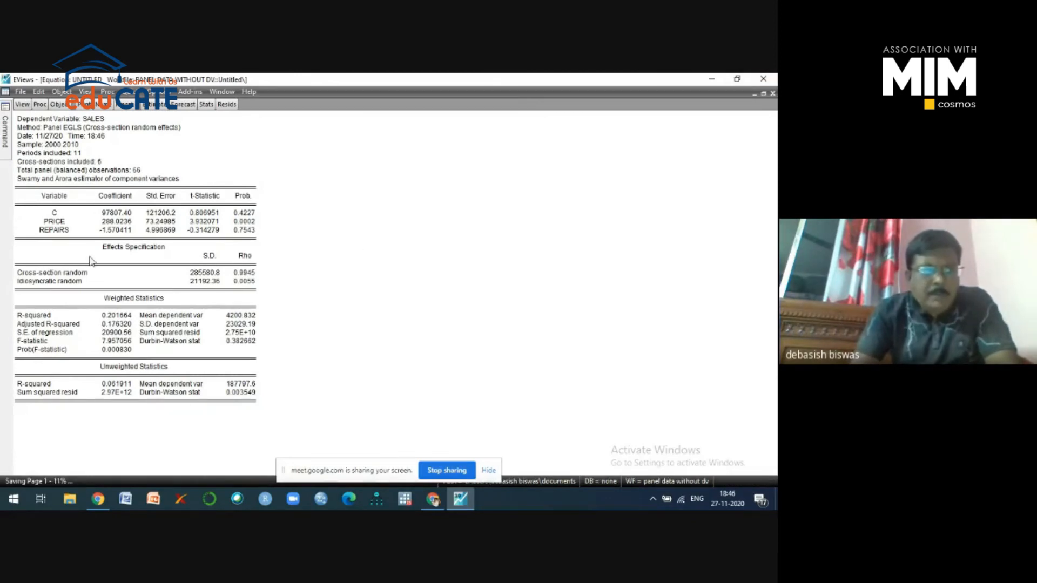
- Run the Correlated Random Effects - Hausman Test on the random effects equation and review its full output
click(22, 105)
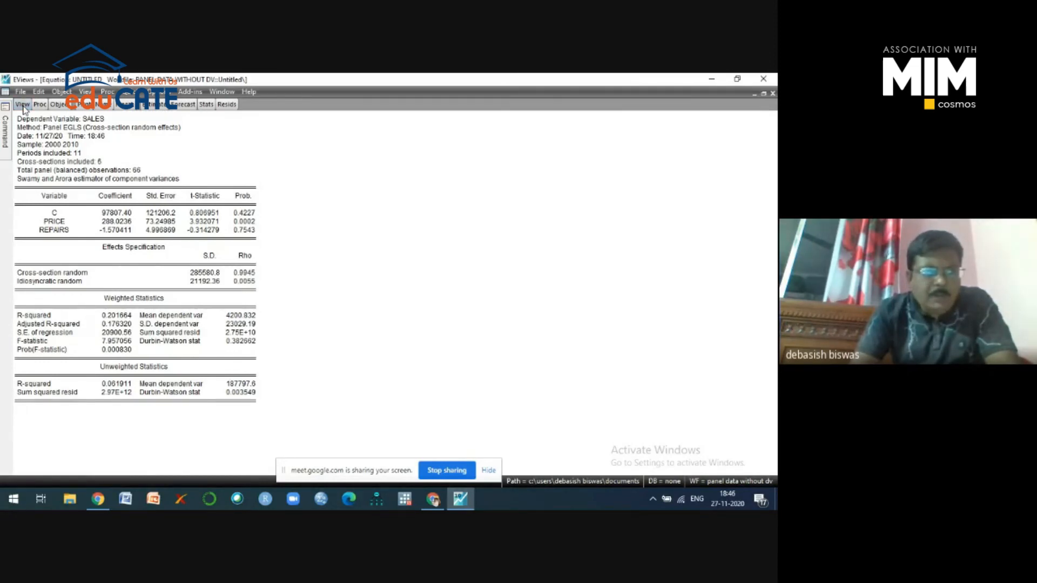
mouse_move(58, 225)
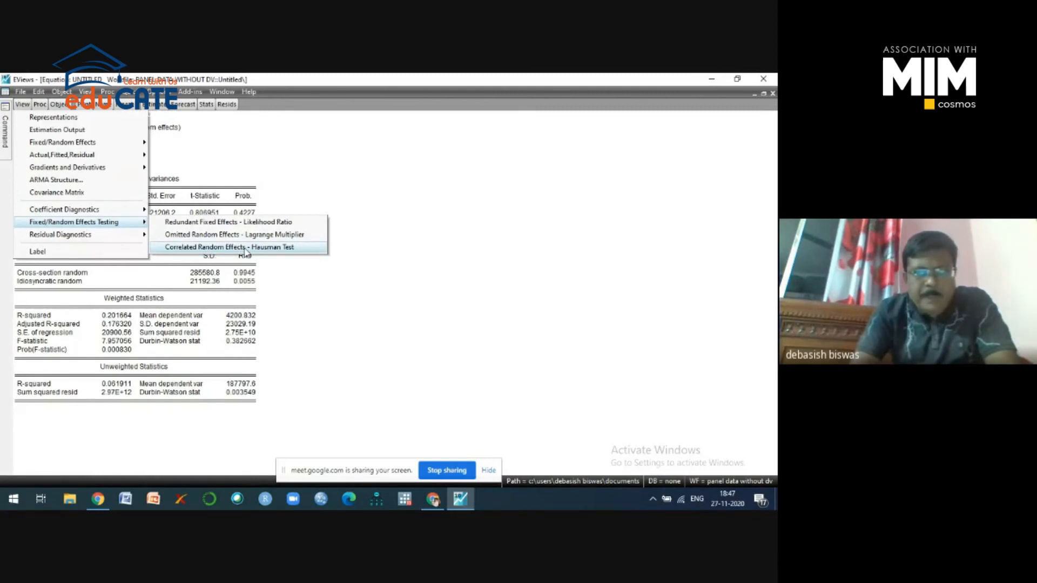
click(246, 249)
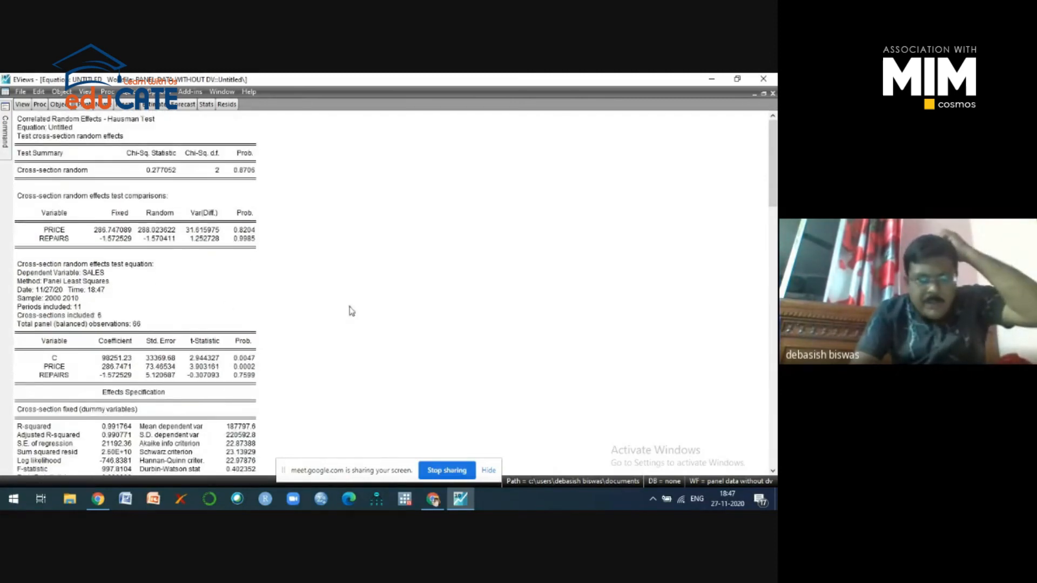
scroll(349, 309, down, 1)
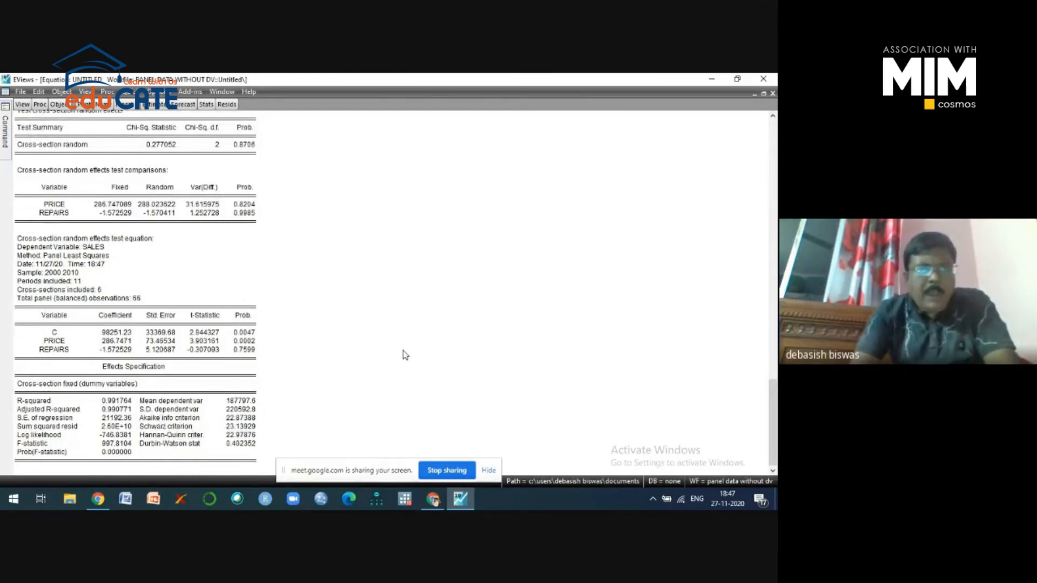
scroll(281, 268, up, 1)
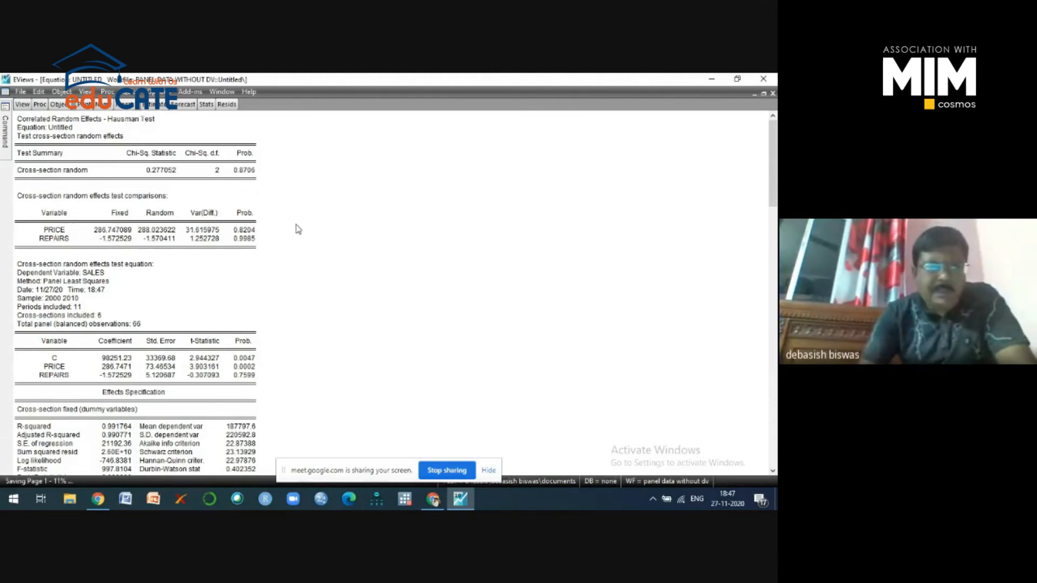
- Re-estimate the equation keeping cross-section effects at Random, and run the Histogram - Normality Test on its residuals
click(158, 105)
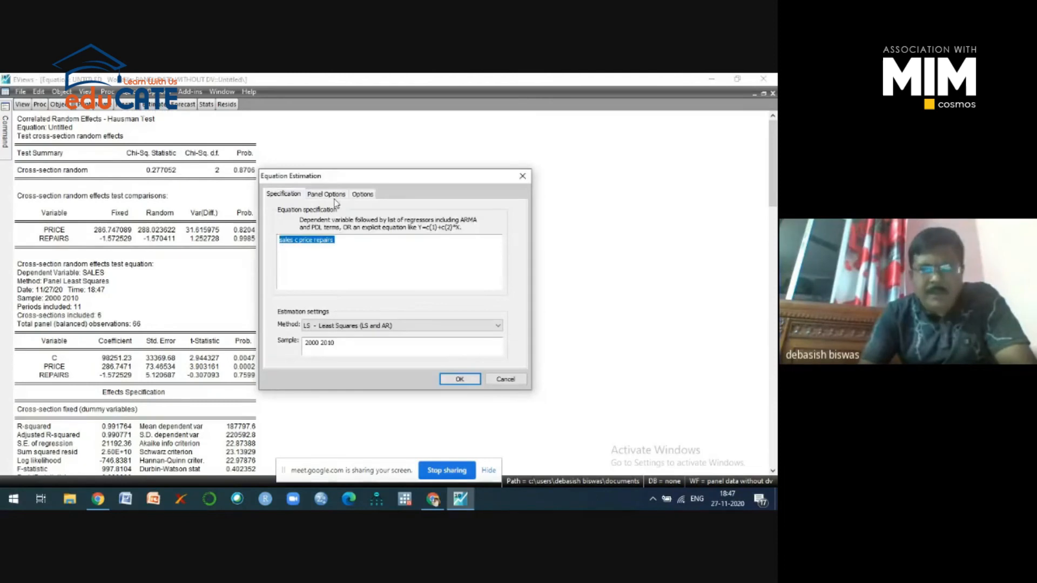
click(334, 198)
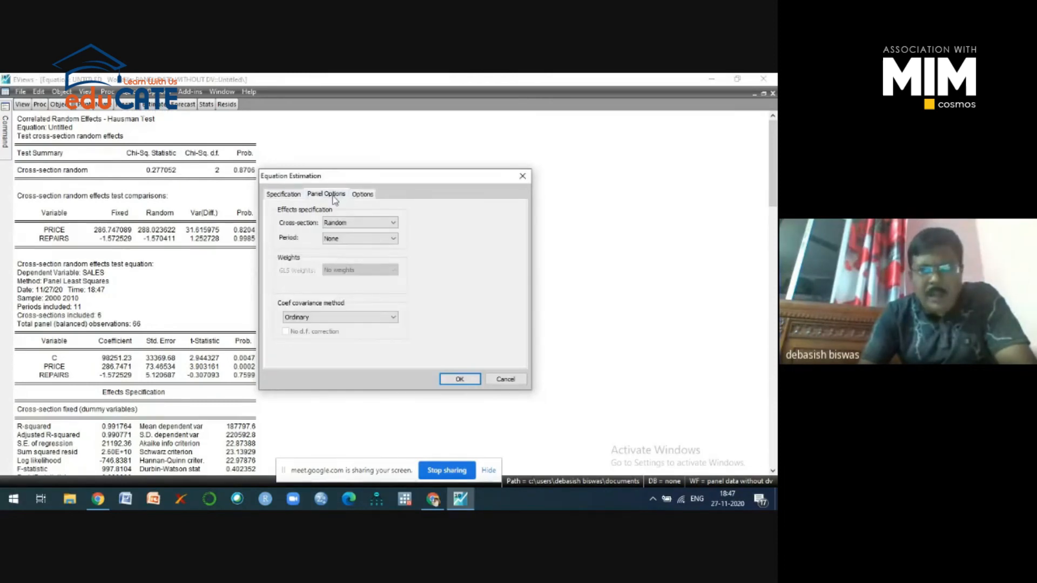
click(459, 379)
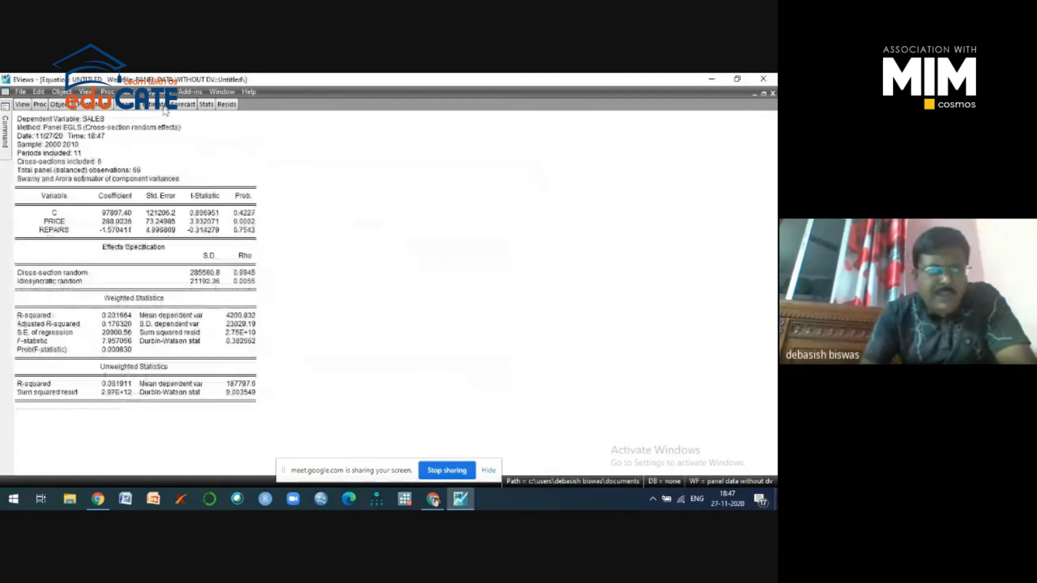
click(22, 105)
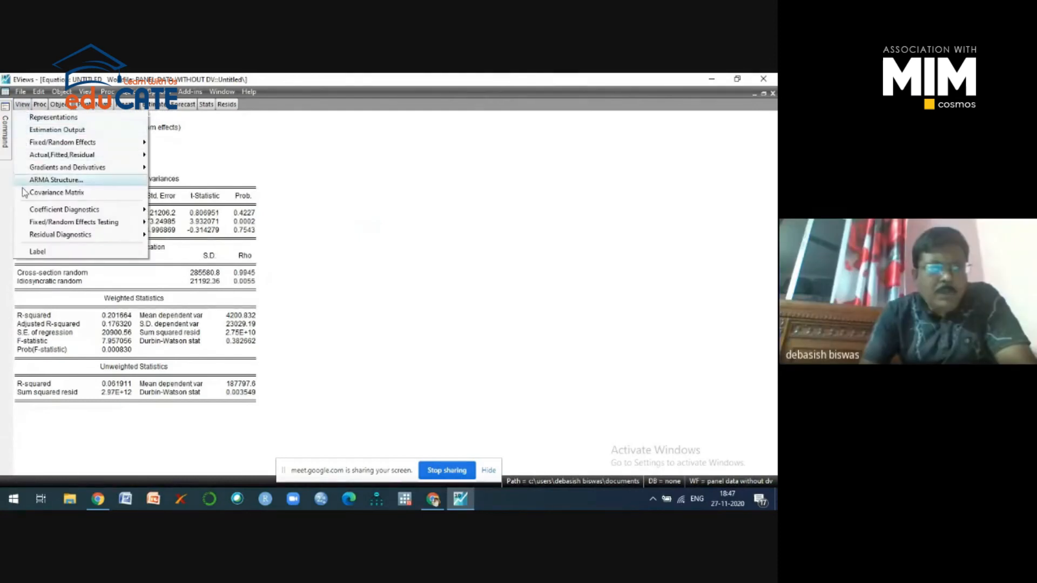
mouse_move(36, 239)
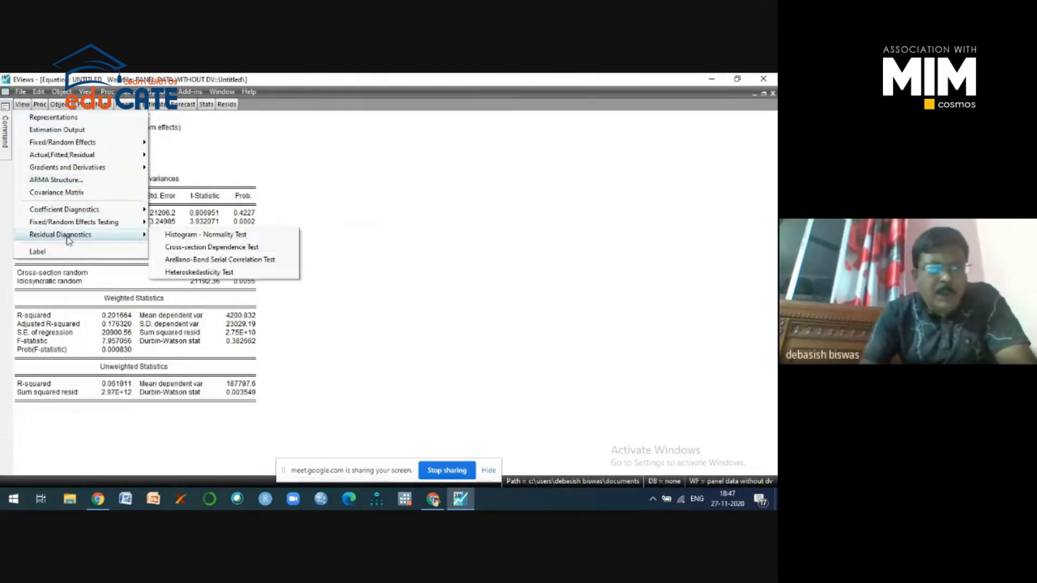
click(235, 236)
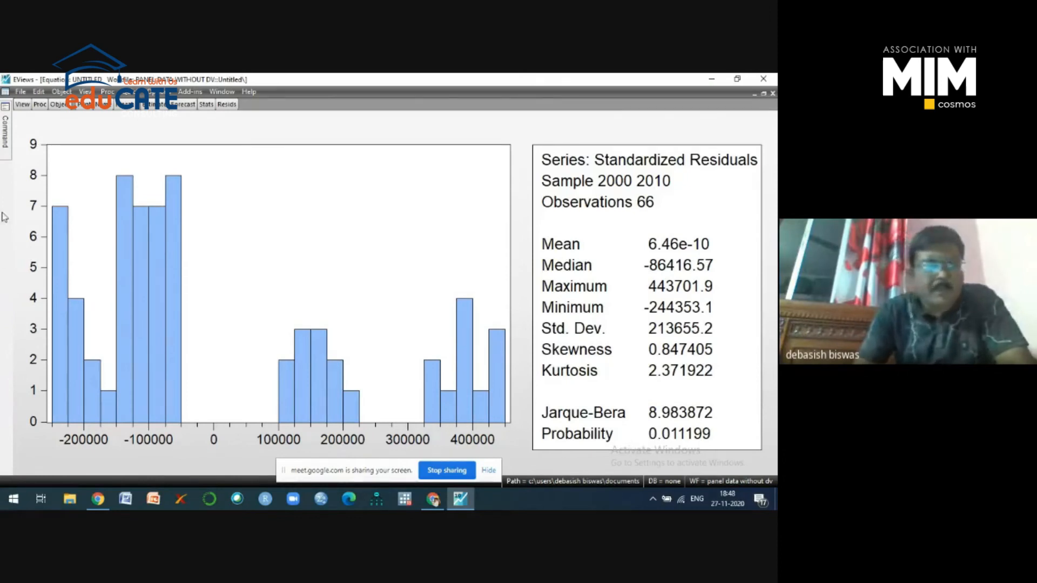
- Run the Cross-section Dependence Test on the random effects equation's residuals
click(22, 106)
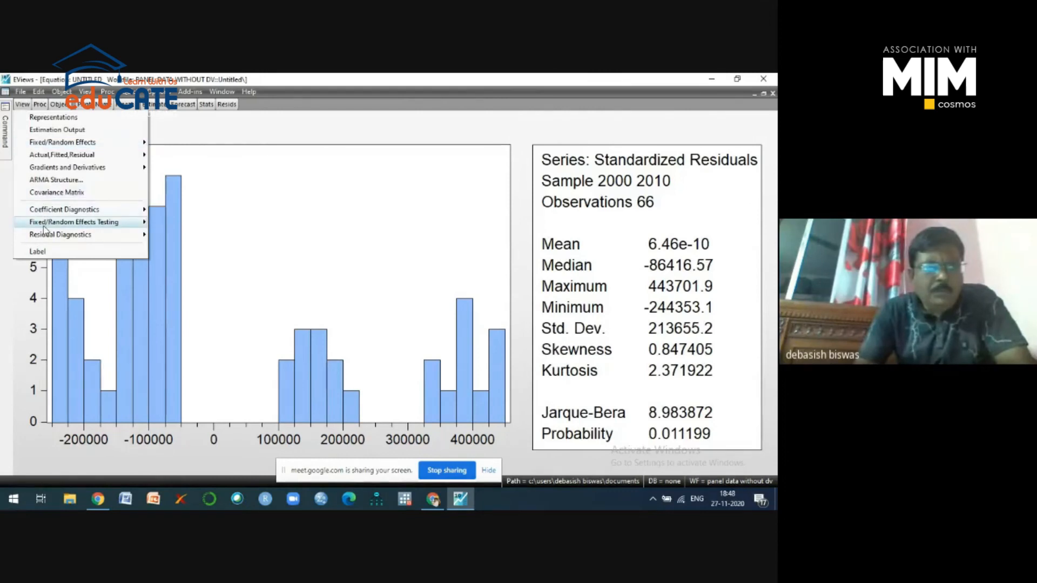
mouse_move(77, 234)
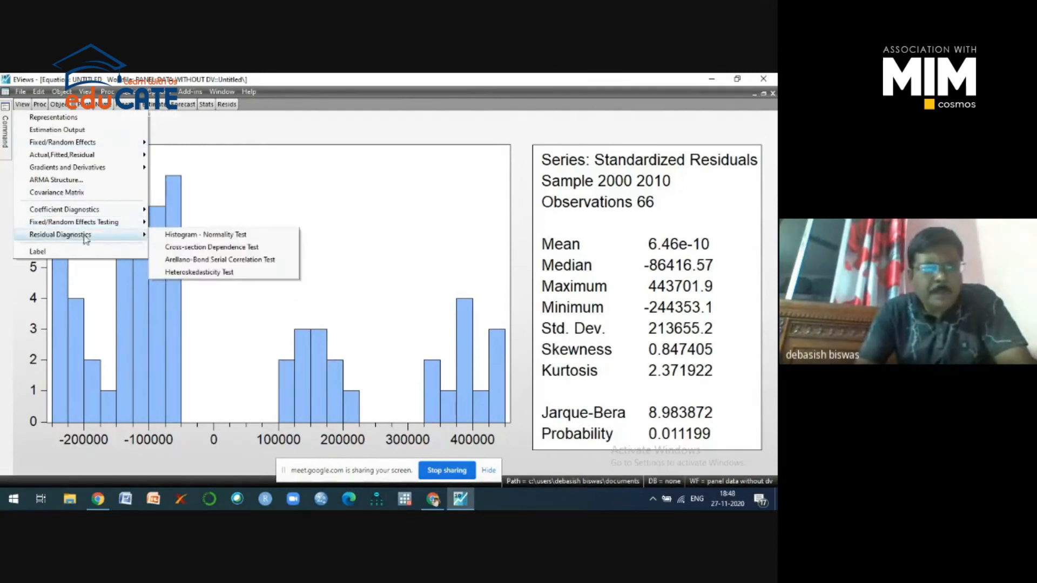
click(216, 248)
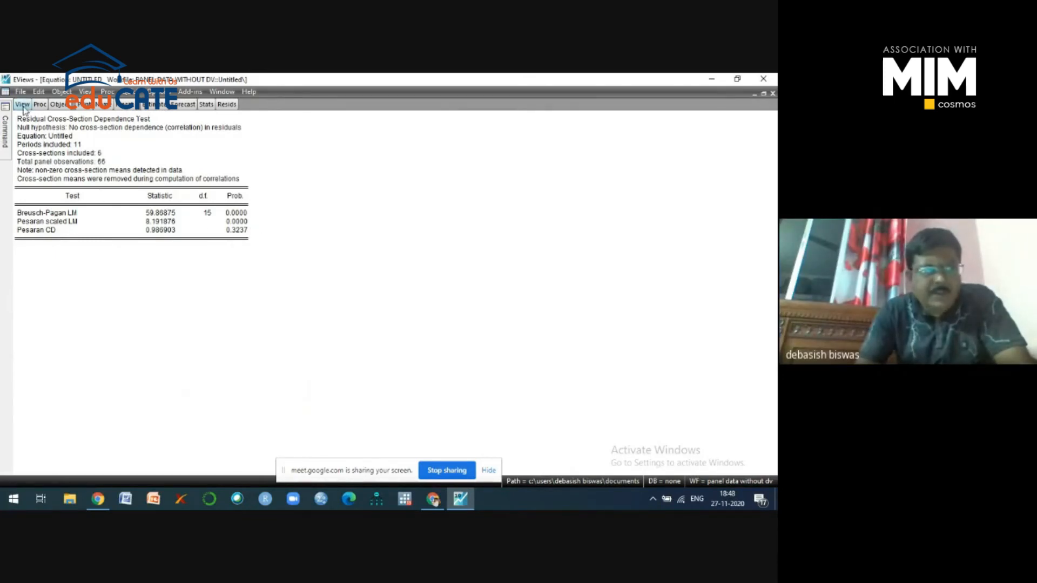
- Try to run the residual Heteroskedasticity Test, and display the equation's representations
click(23, 106)
mouse_move(54, 234)
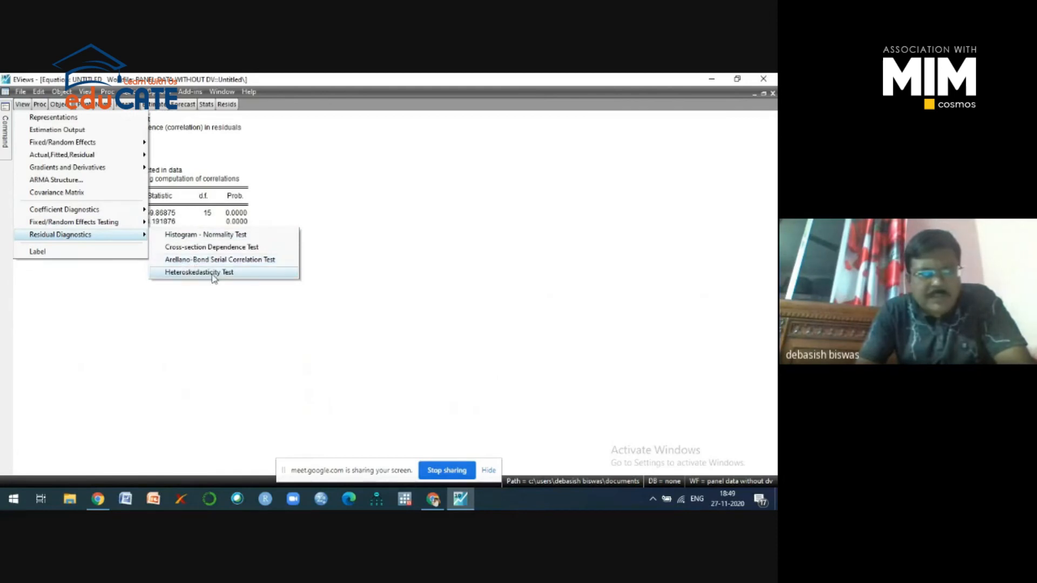
click(214, 273)
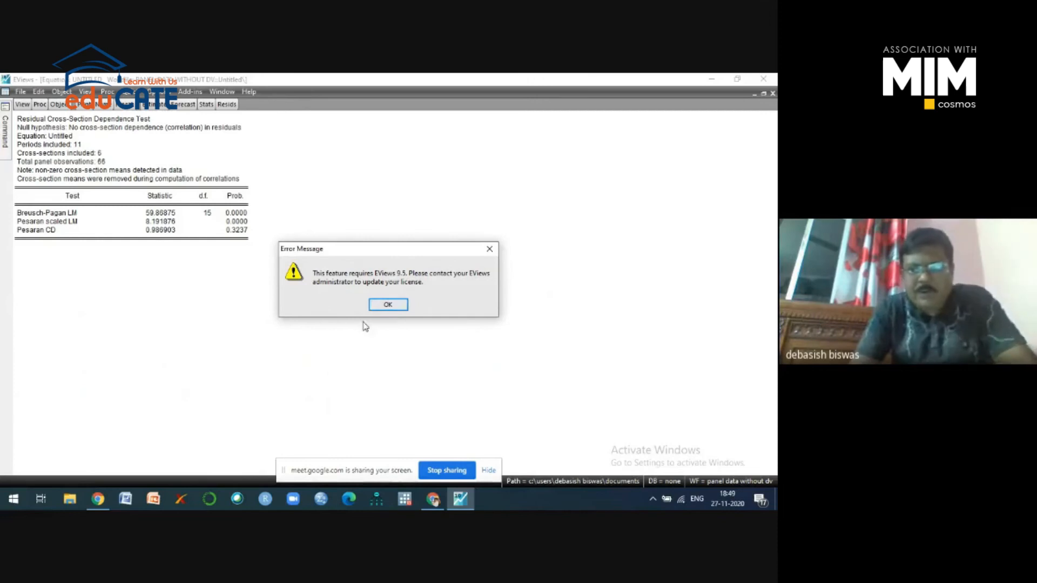
click(490, 252)
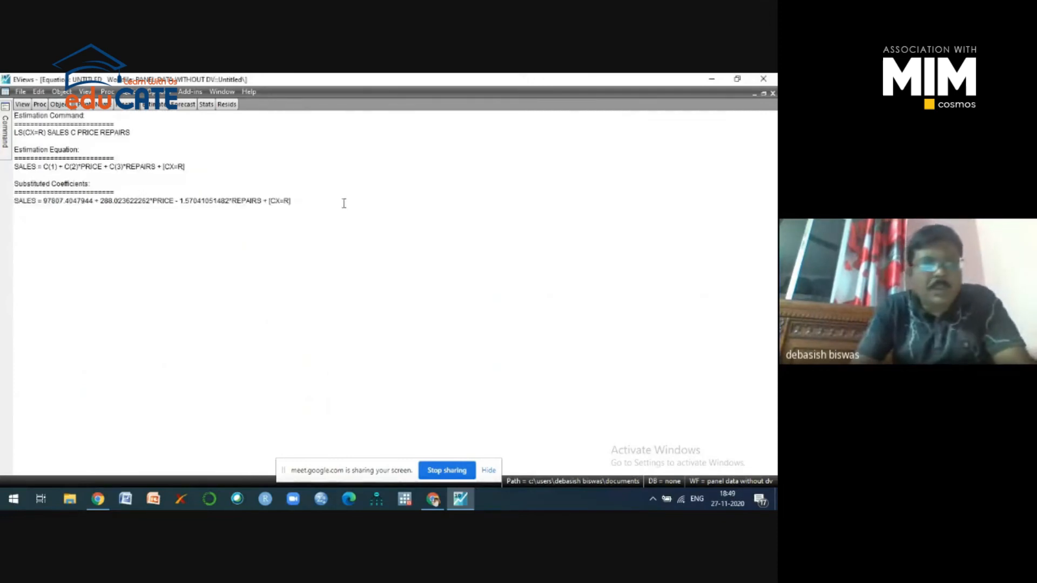
- Close and delete the untitled equation, and stop sharing the screen
click(773, 93)
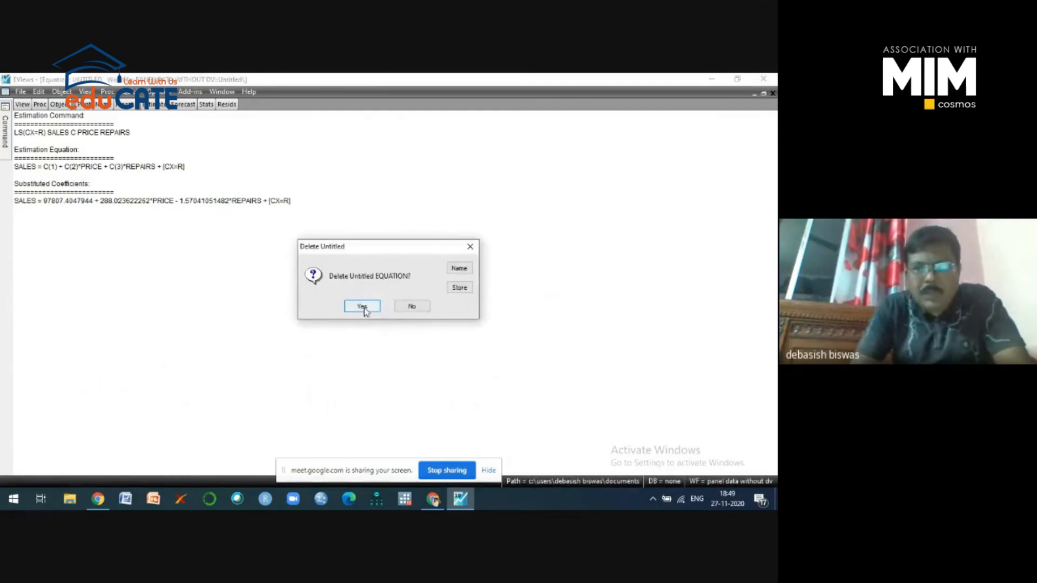
click(362, 307)
click(450, 472)
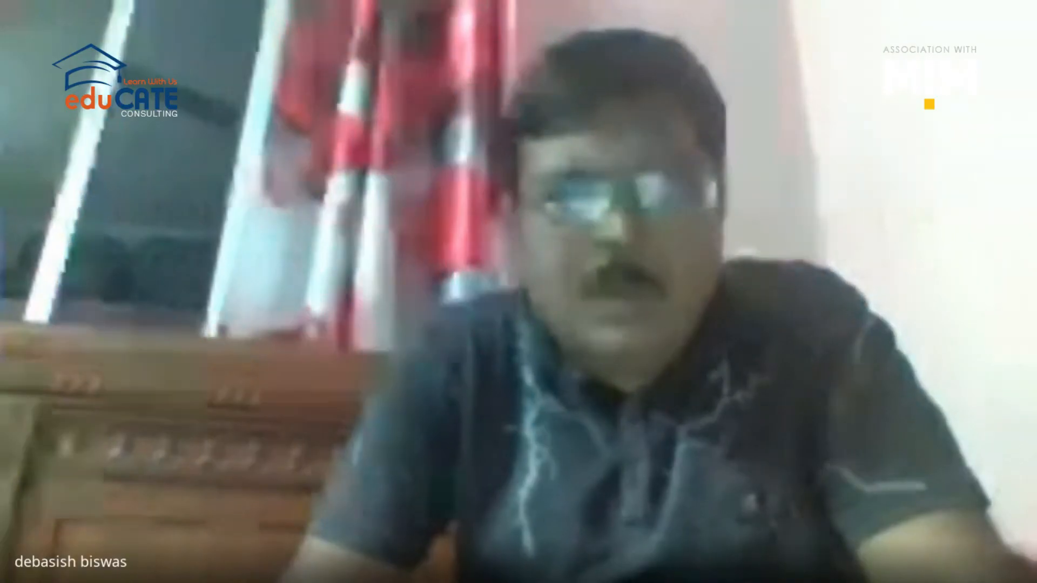